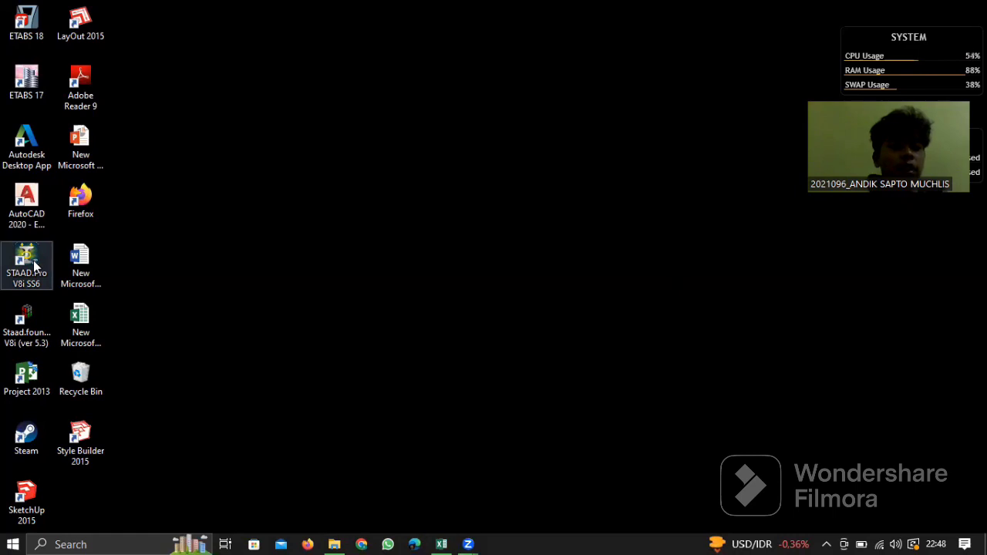
- Start STAAD.Pro V8i and define a new Space model with the file name PBTS UAS
{"action": "left_click", "coordinate": [25, 264]}
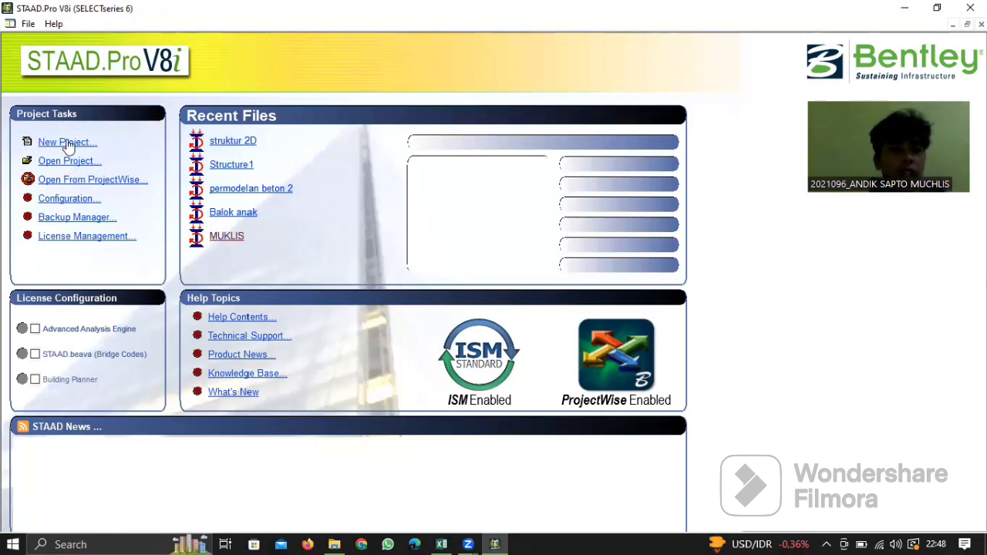
{"action": "left_click", "coordinate": [67, 143]}
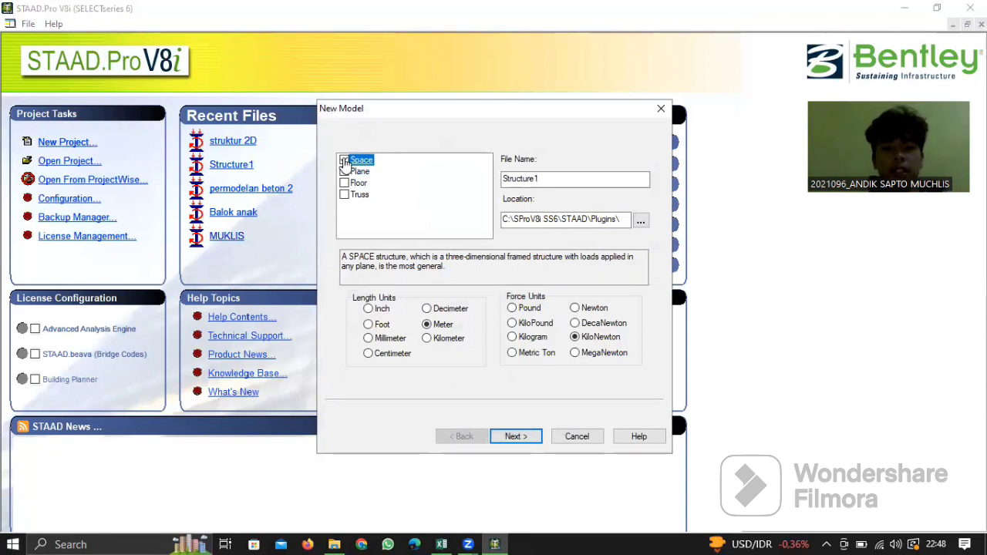
{"action": "left_click", "coordinate": [344, 160]}
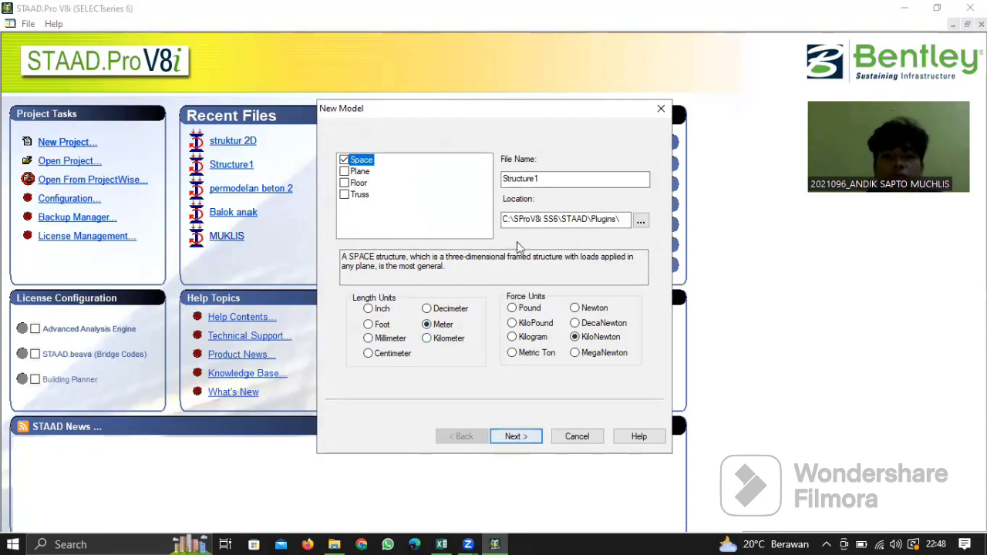
{"action": "double_click", "coordinate": [563, 179]}
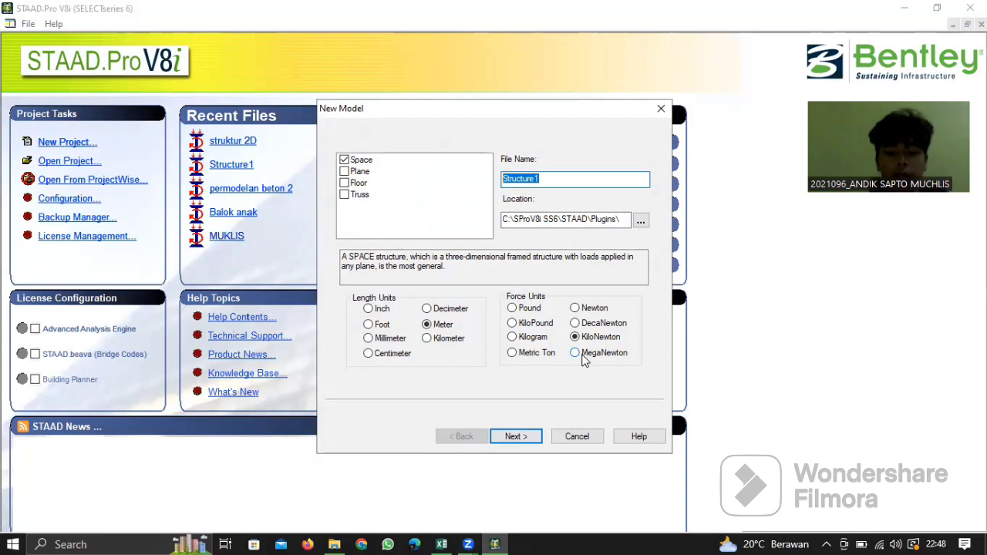
{"action": "type", "text": "PBT"}
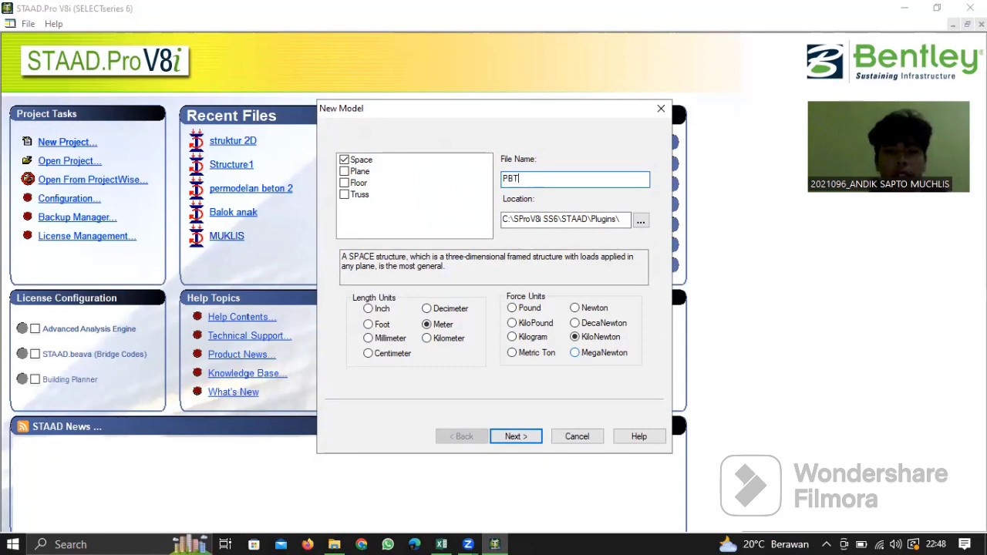
{"action": "type", "text": "S UAS"}
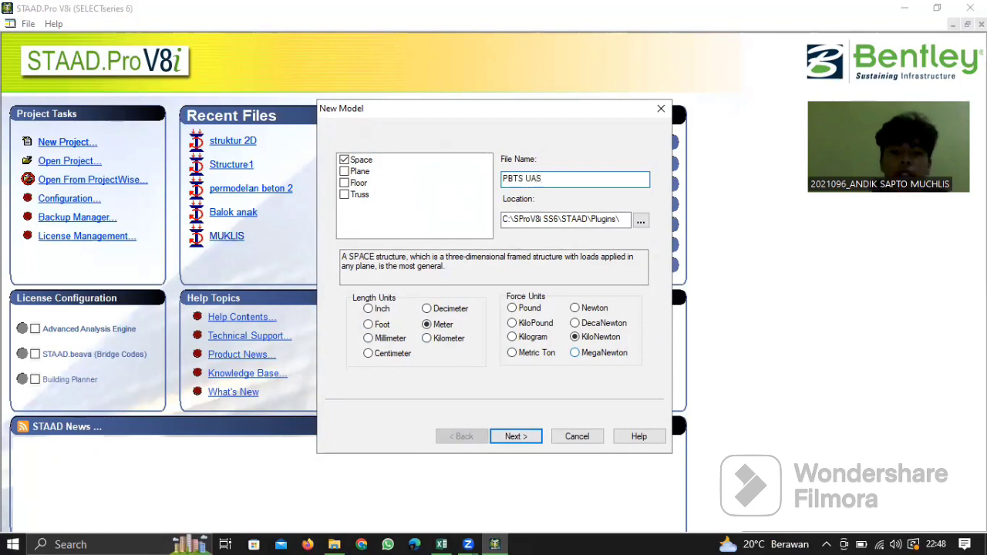
{"action": "left_click", "coordinate": [515, 436]}
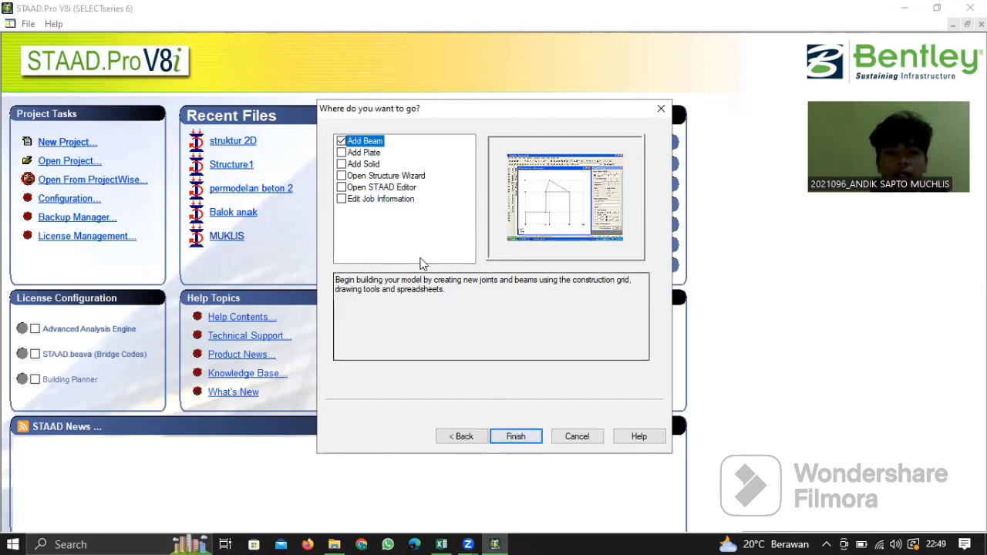
- Choose Open Structure Wizard as the starting point and finish creating the new model
{"action": "left_click", "coordinate": [342, 165]}
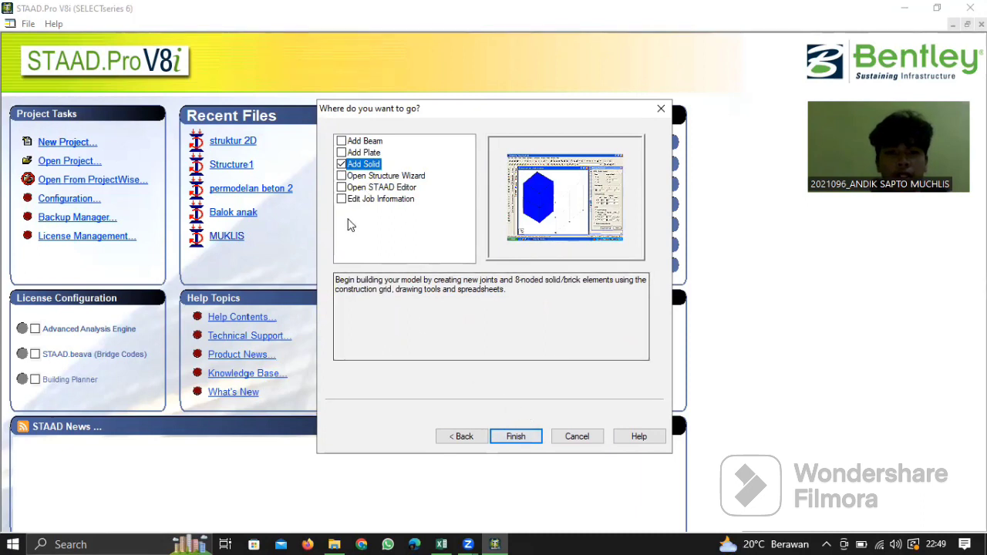
{"action": "left_click", "coordinate": [342, 176]}
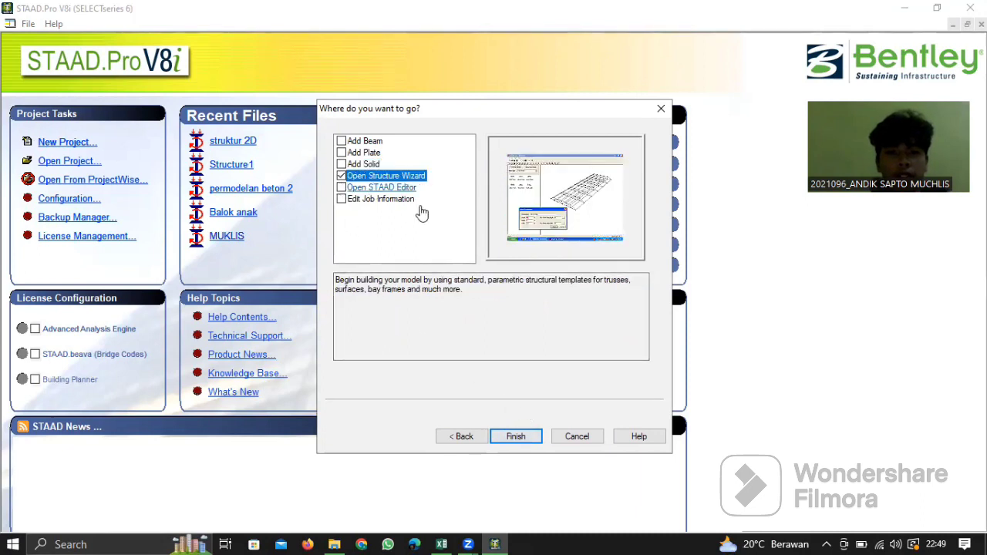
{"action": "left_click", "coordinate": [515, 437]}
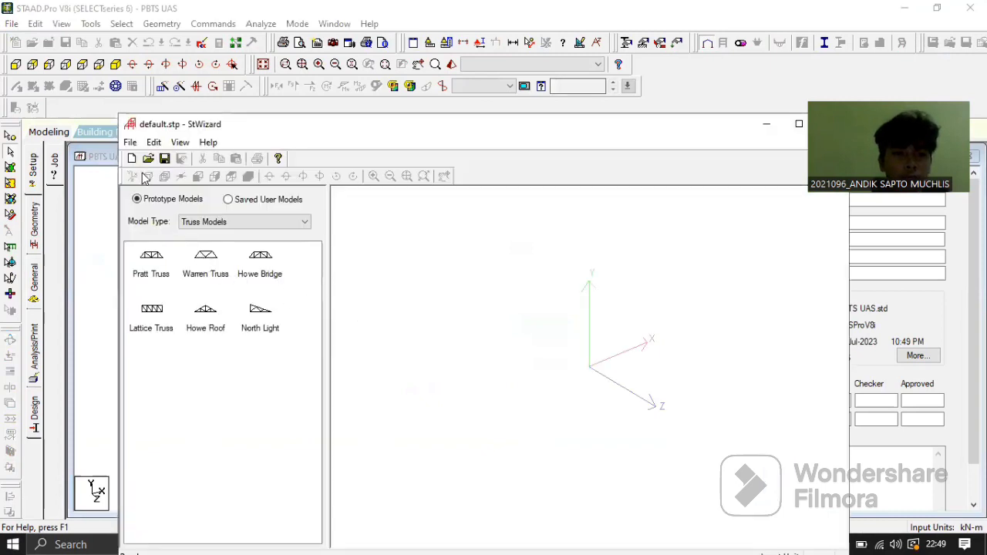
- Switch the prototype model type to Frame Models and open the Bay Frame parameters
{"action": "left_click", "coordinate": [186, 222]}
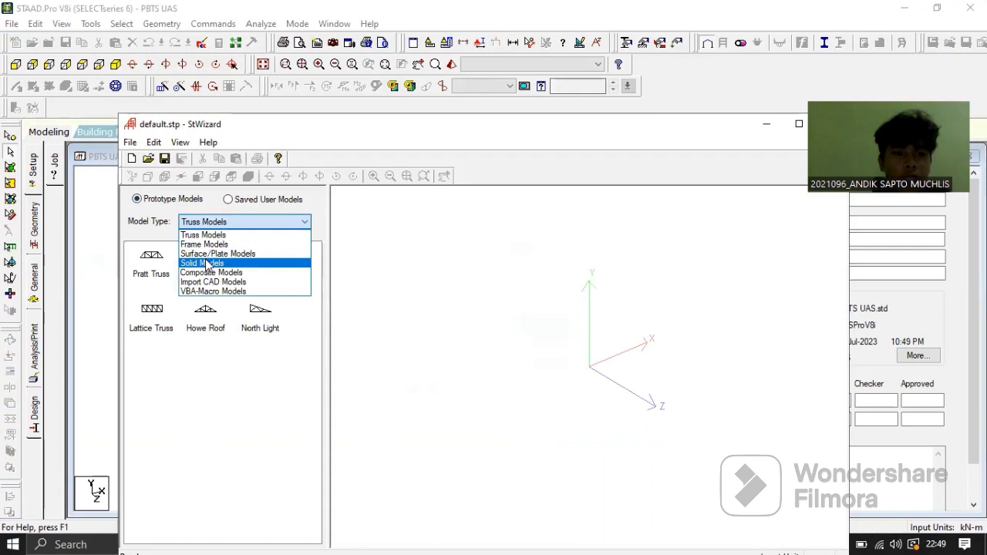
{"action": "left_click", "coordinate": [203, 245]}
{"action": "left_click", "coordinate": [205, 255]}
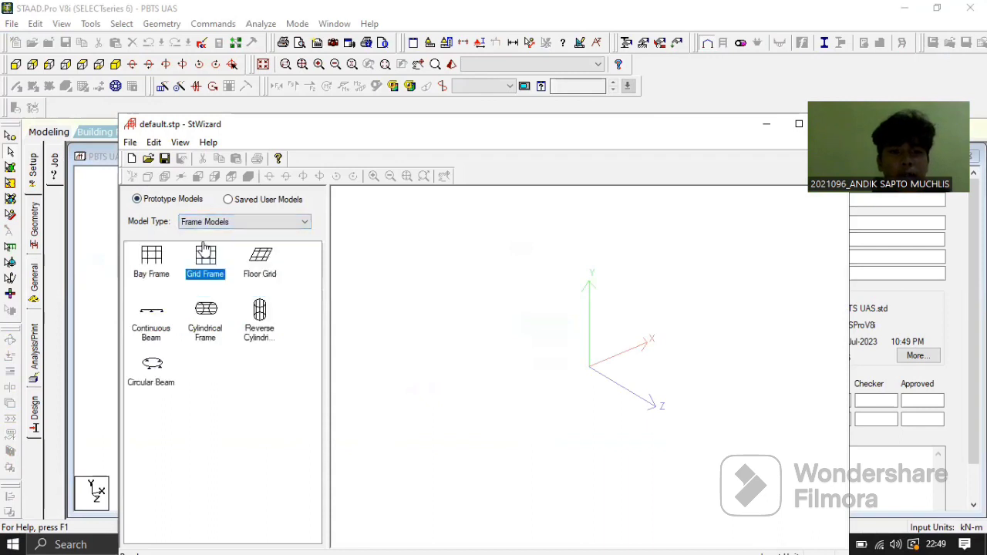
{"action": "left_click", "coordinate": [159, 265]}
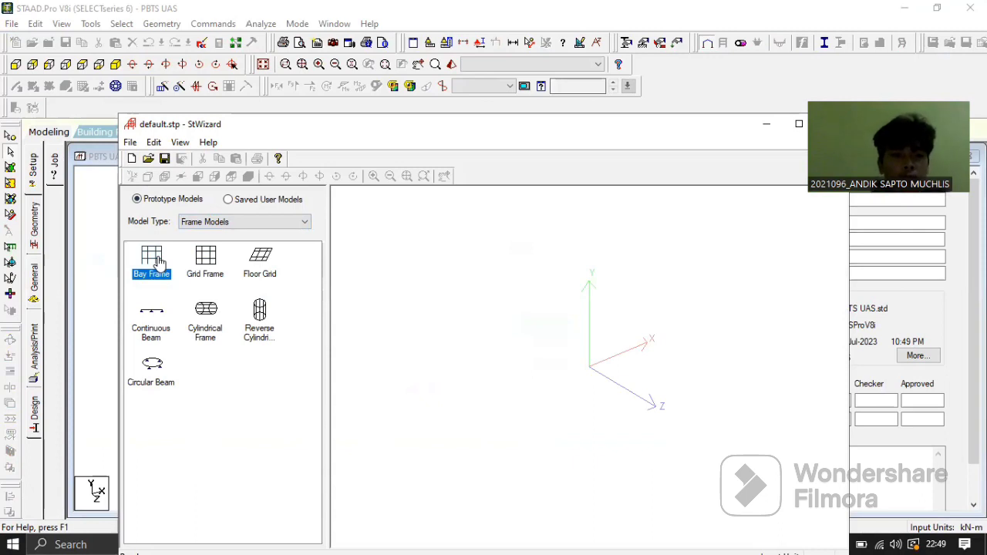
{"action": "double_click", "coordinate": [159, 264]}
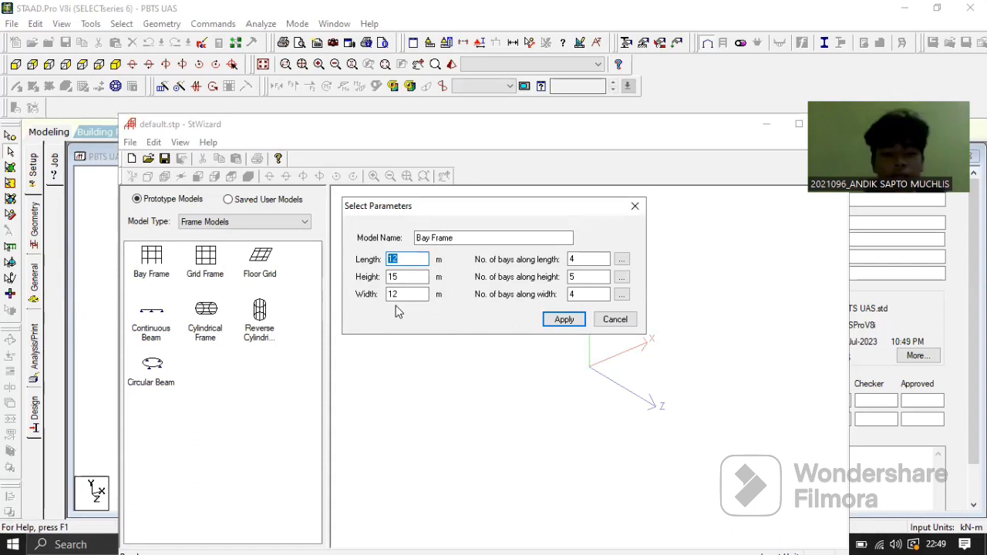
- Set the bay frame's length to 13 m, height to 14 m and width to 0 m
{"action": "type", "text": "1"}
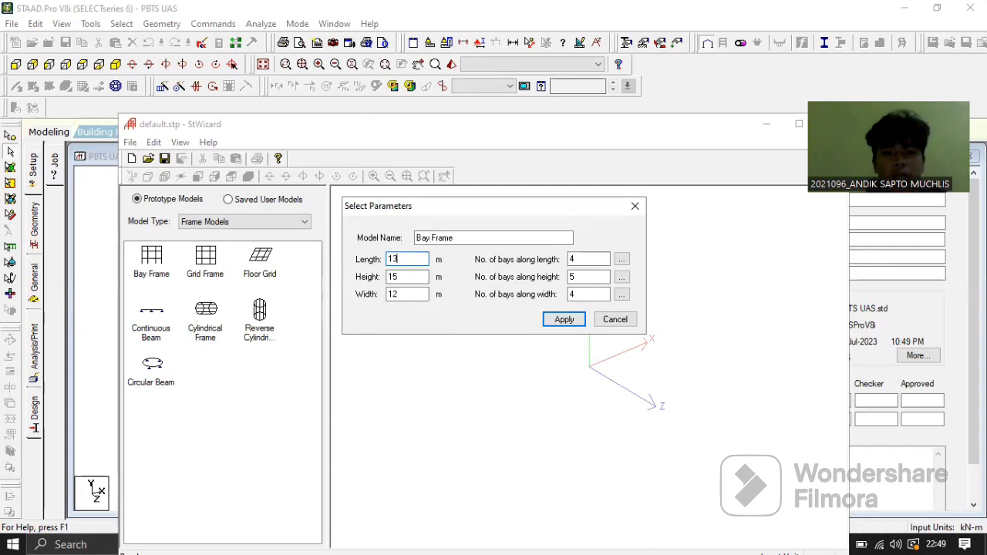
{"action": "type", "text": "3"}
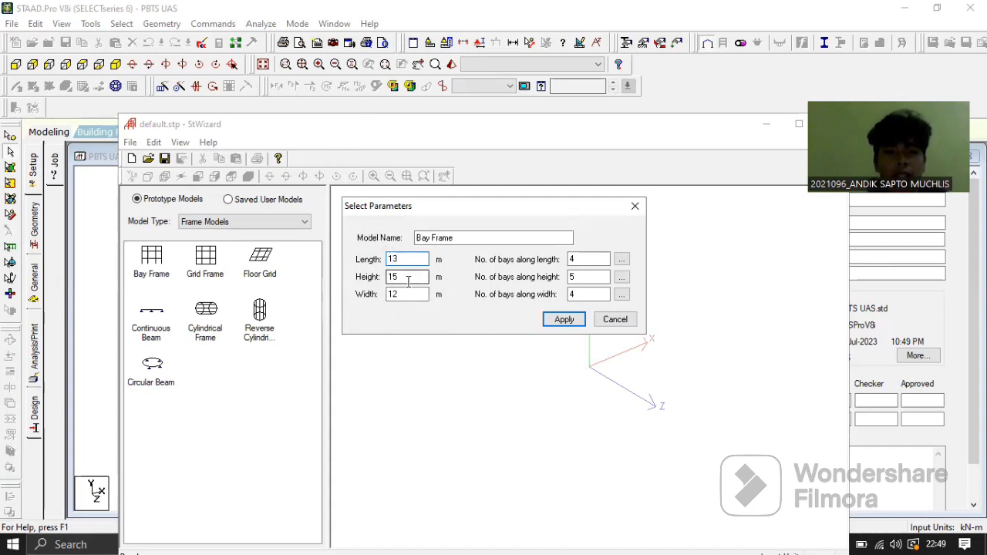
{"action": "double_click", "coordinate": [408, 282]}
{"action": "type", "text": "1"}
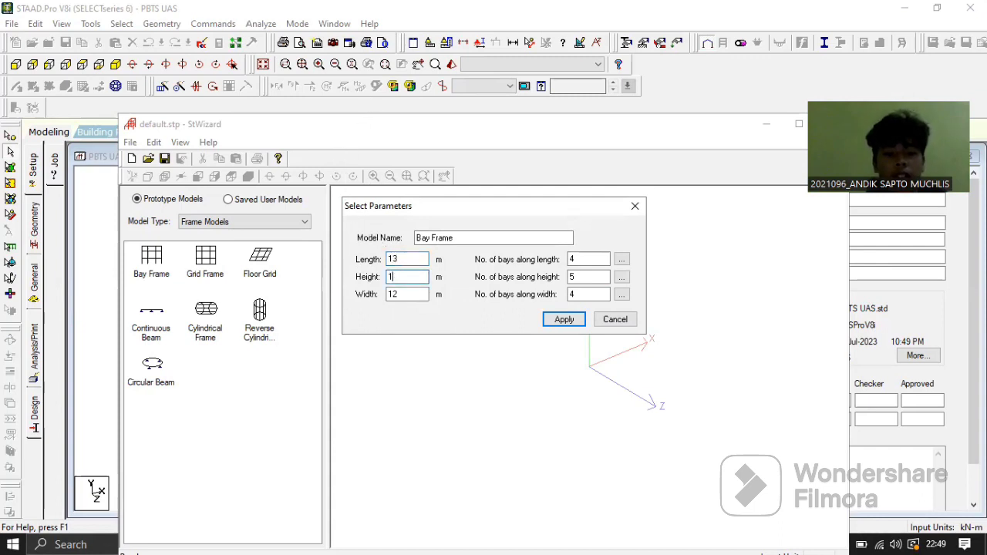
{"action": "type", "text": "4"}
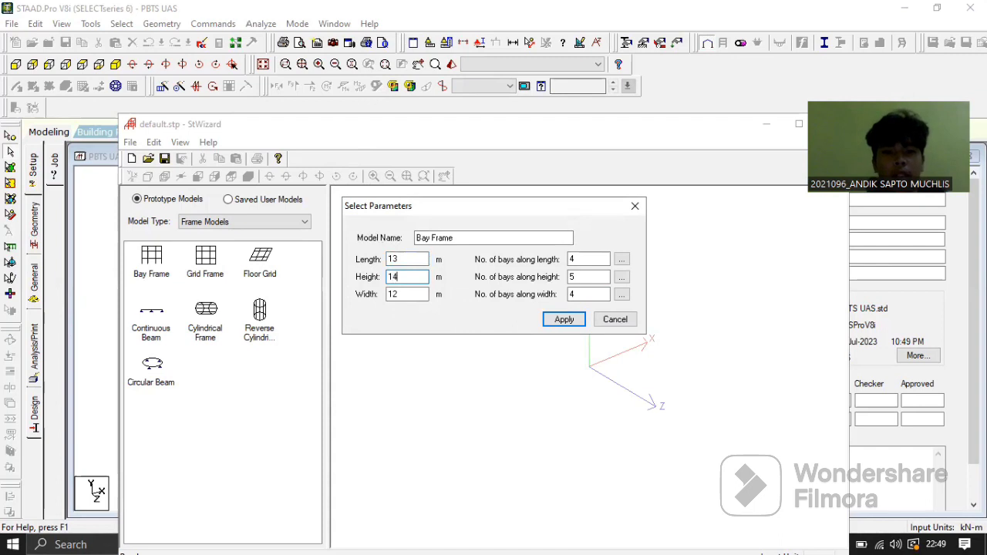
{"action": "double_click", "coordinate": [415, 295]}
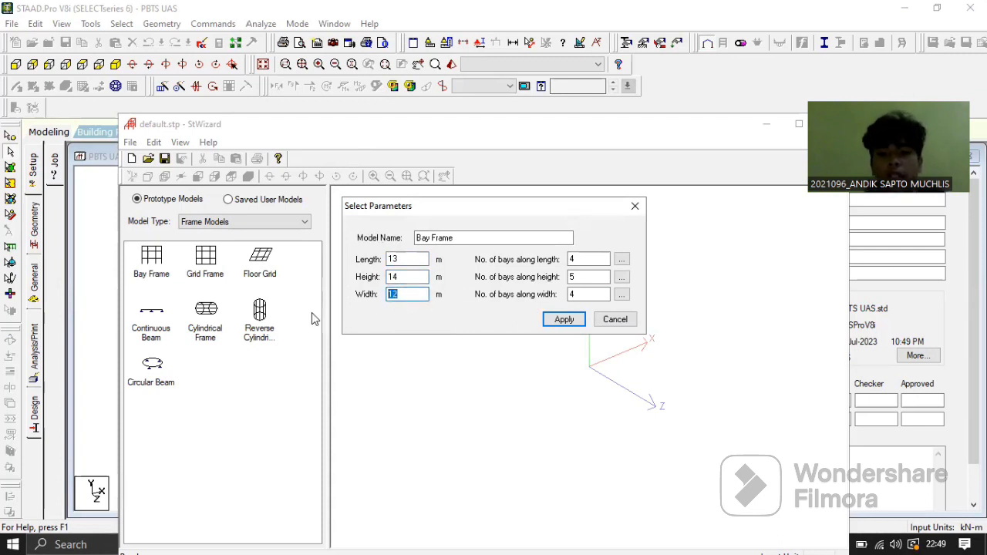
{"action": "type", "text": "0"}
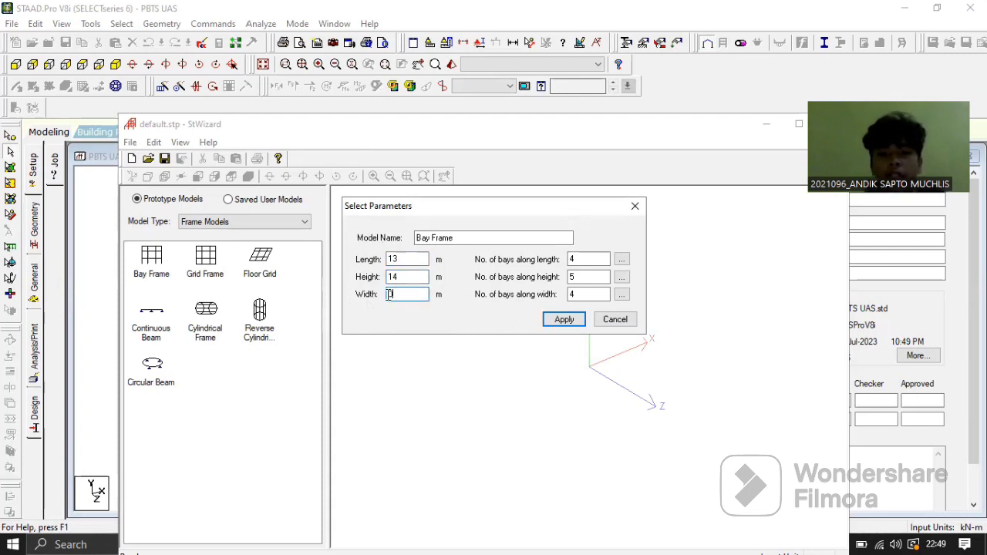
- Set the number of bays to 3 along the length, 4 along the height and 0 along the width
{"action": "double_click", "coordinate": [588, 259]}
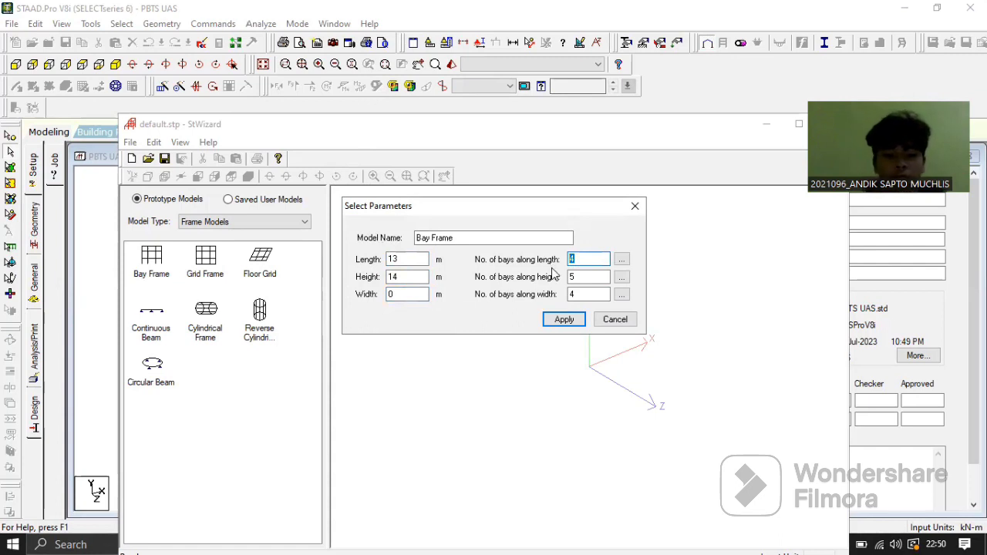
{"action": "type", "text": "3"}
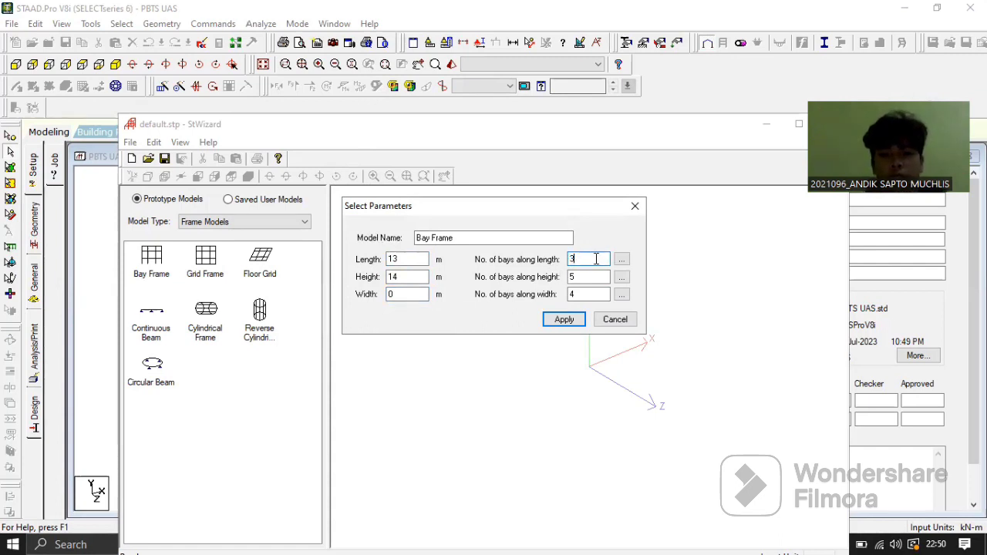
{"action": "double_click", "coordinate": [598, 276]}
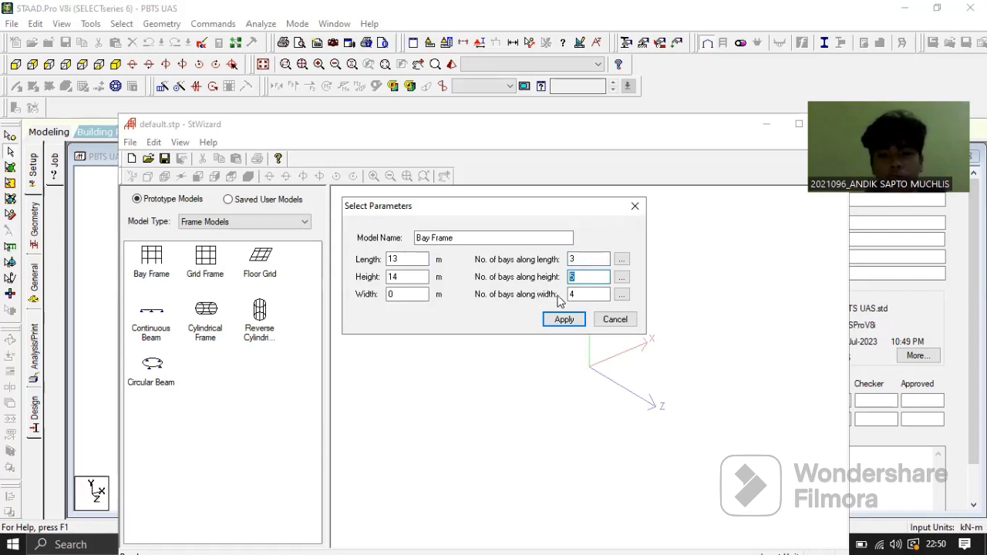
{"action": "type", "text": "4"}
{"action": "key", "text": "Tab"}
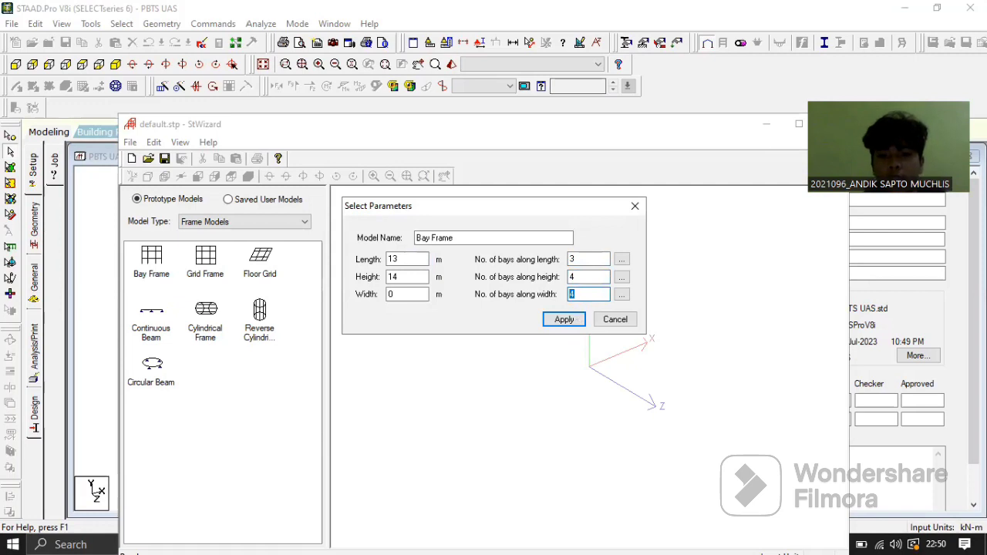
{"action": "type", "text": "0"}
- Set the individual bay spacings along the frame's length to 1 m for bay 1 and 4 m for bay 2
{"action": "left_click", "coordinate": [622, 260]}
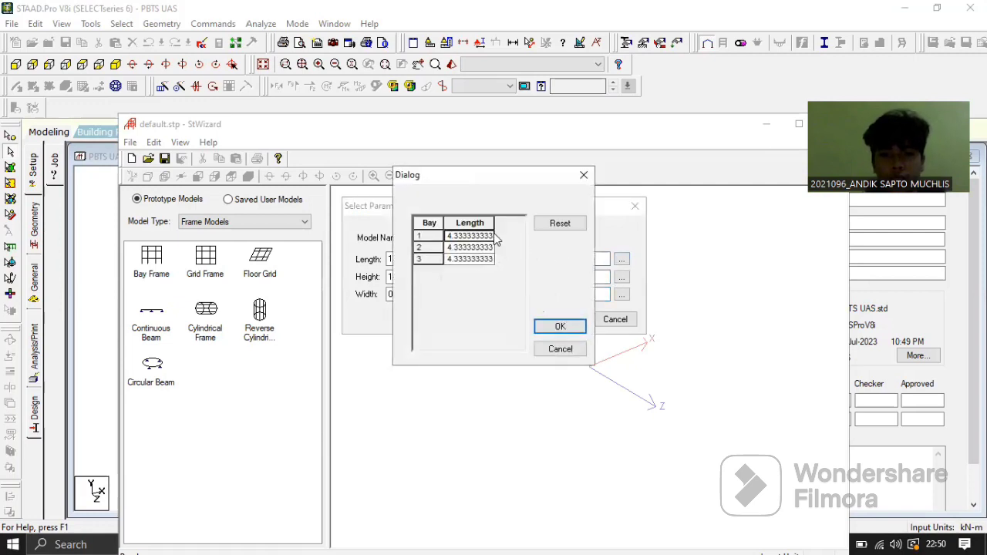
{"action": "left_click", "coordinate": [448, 235]}
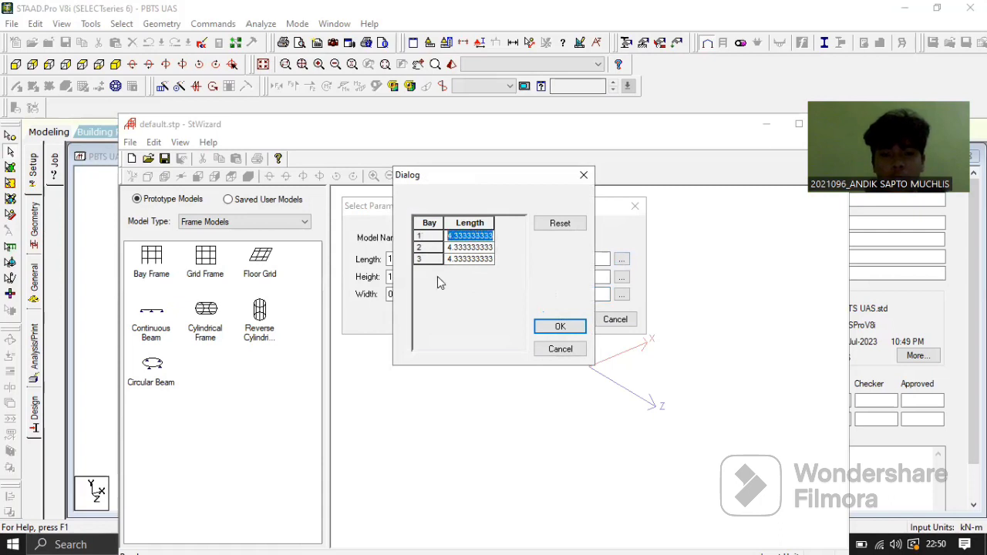
{"action": "type", "text": "1.5333"}
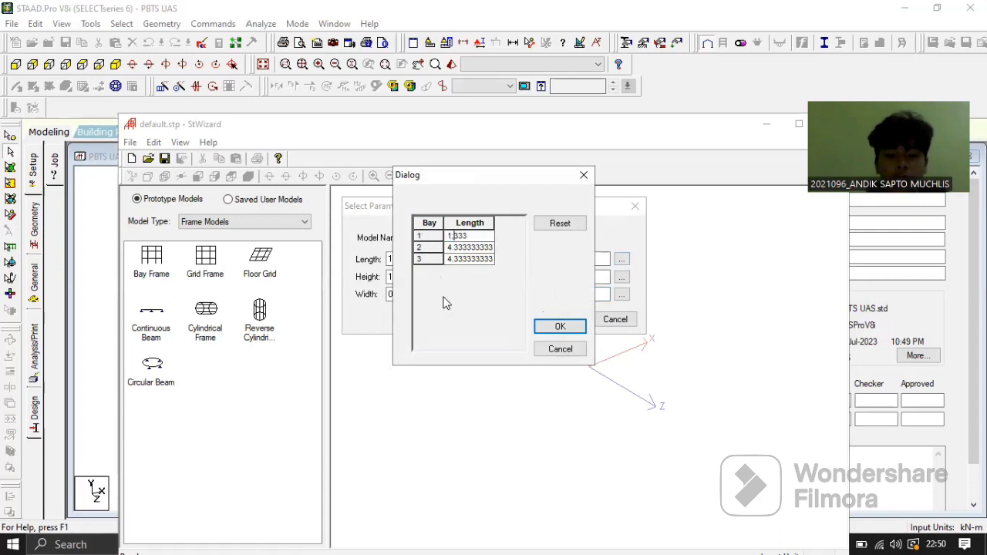
{"action": "left_click", "coordinate": [469, 236]}
{"action": "type", "text": "1"}
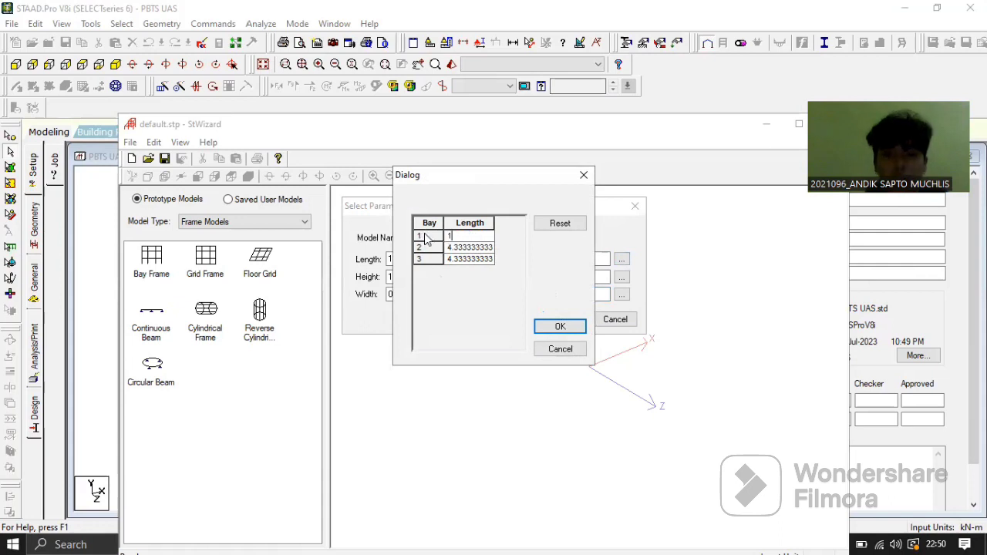
{"action": "left_click", "coordinate": [486, 247]}
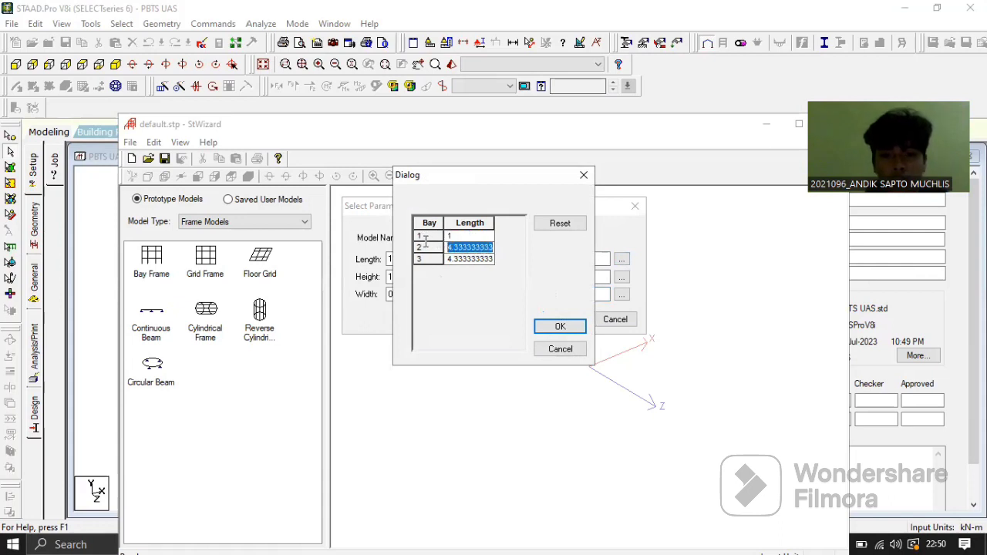
{"action": "type", "text": "4333"}
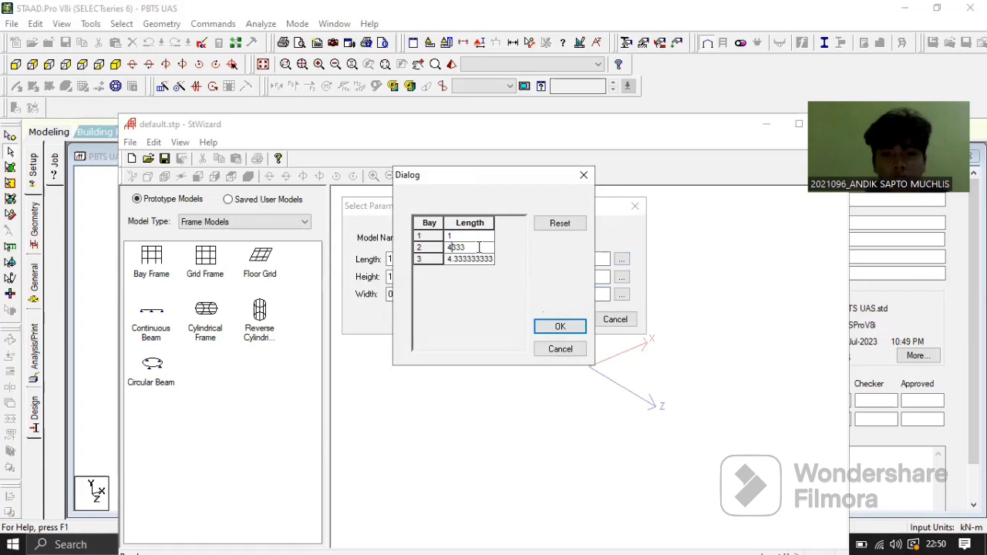
{"action": "double_click", "coordinate": [477, 247]}
{"action": "type", "text": "4"}
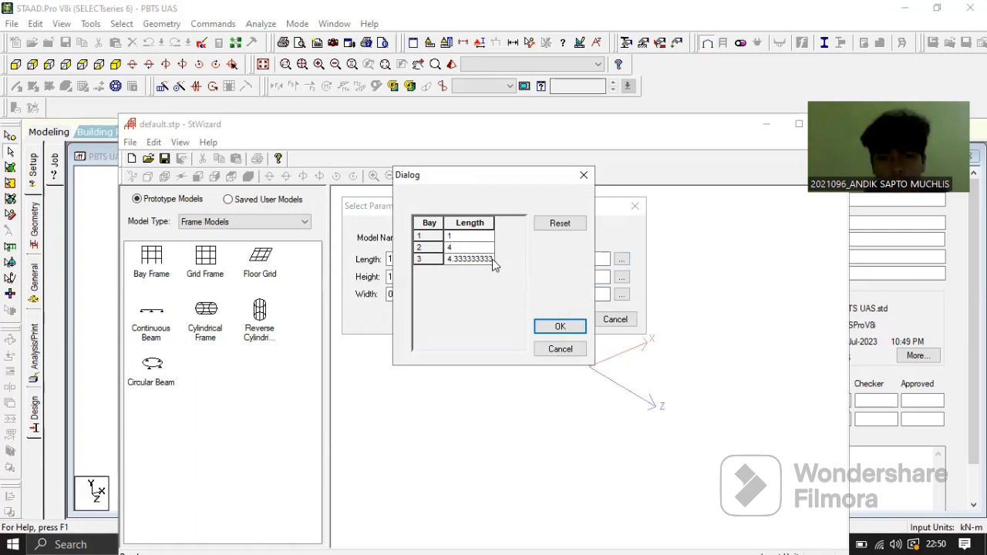
- Set bay 3 along the frame's length to 8 m and accept the bay spacings
{"action": "left_click", "coordinate": [491, 260]}
{"action": "left_click", "coordinate": [492, 259]}
{"action": "left_click_drag", "start_coordinate": [492, 260], "coordinate": [376, 260]}
{"action": "type", "text": "8333"}
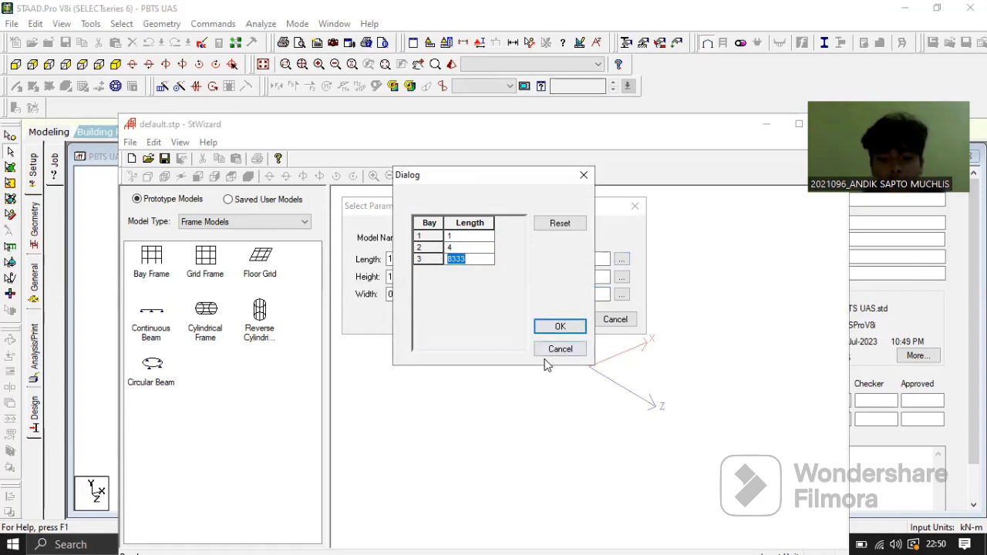
{"action": "type", "text": "8"}
{"action": "left_click", "coordinate": [560, 327]}
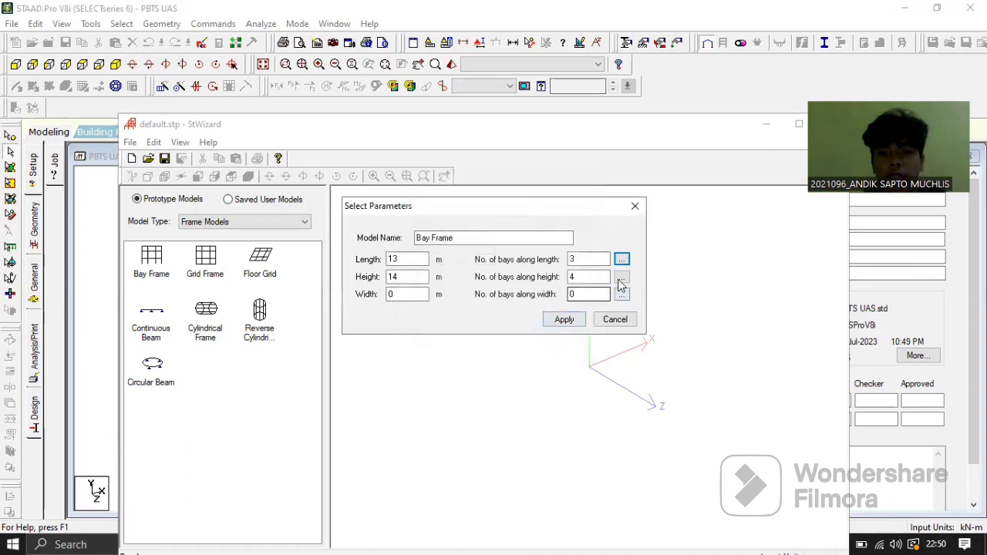
- Set the individual bay spacings along the frame's height to 1.5 m for bay 1, 5 m for bay 2 and 4 m for bay 4
{"action": "left_click", "coordinate": [622, 277]}
{"action": "left_click", "coordinate": [473, 237]}
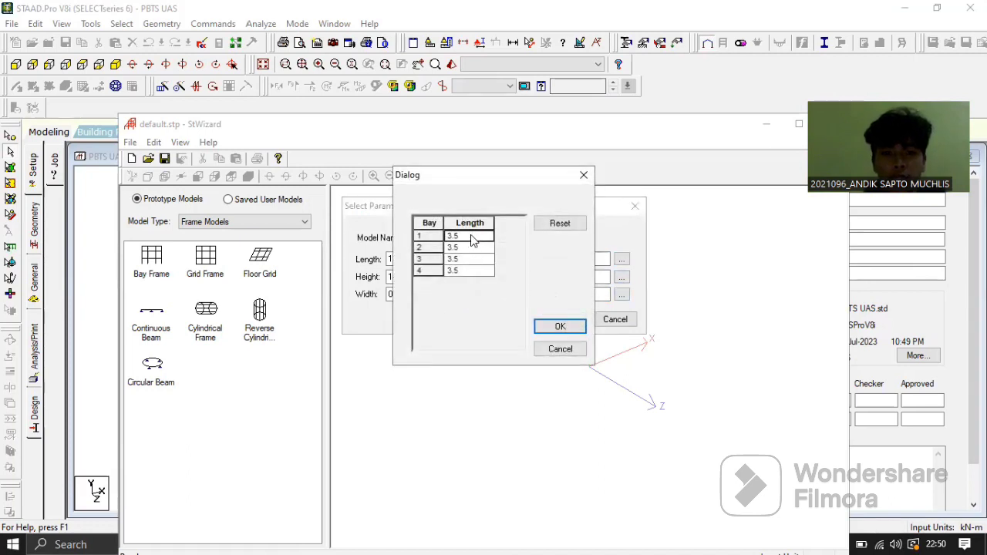
{"action": "type", "text": "1"}
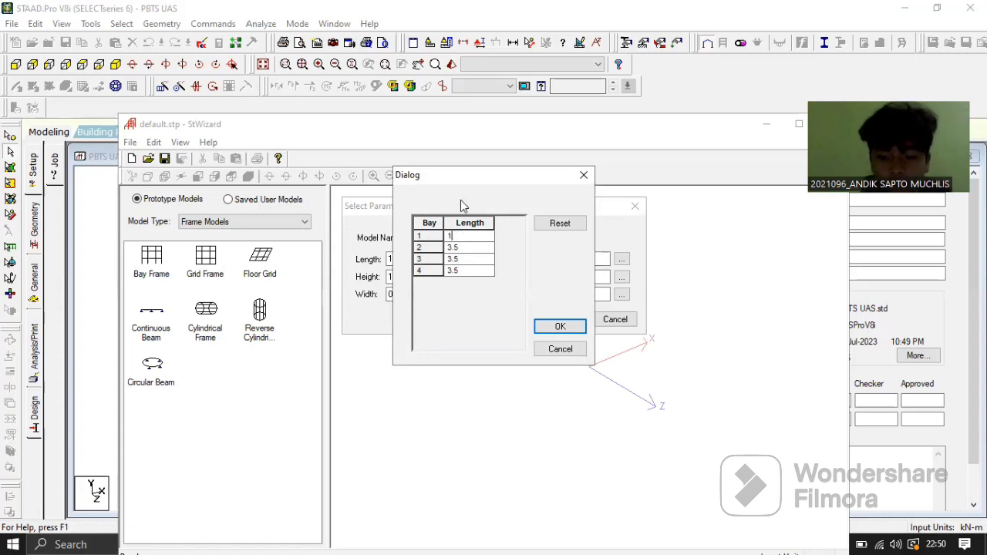
{"action": "type", "text": ".5"}
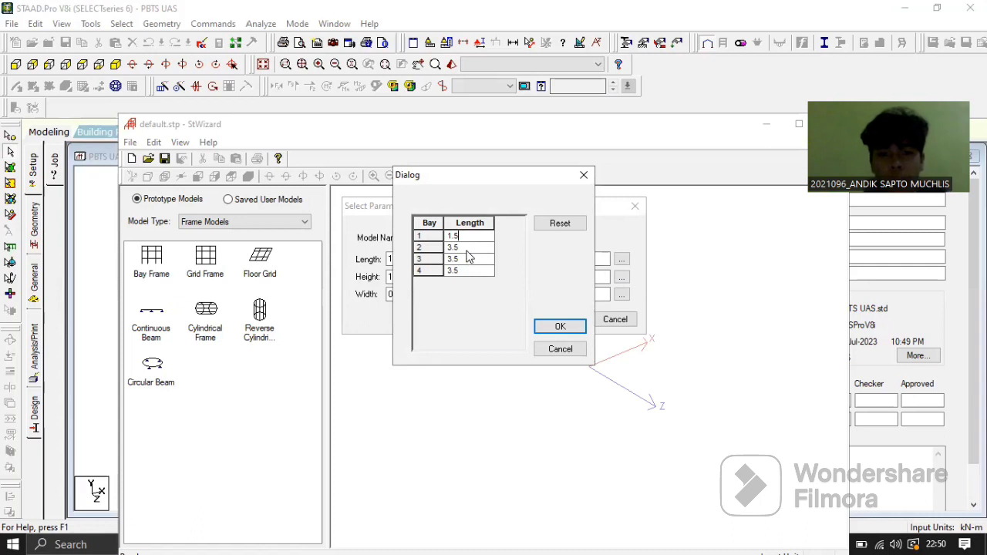
{"action": "left_click", "coordinate": [466, 251]}
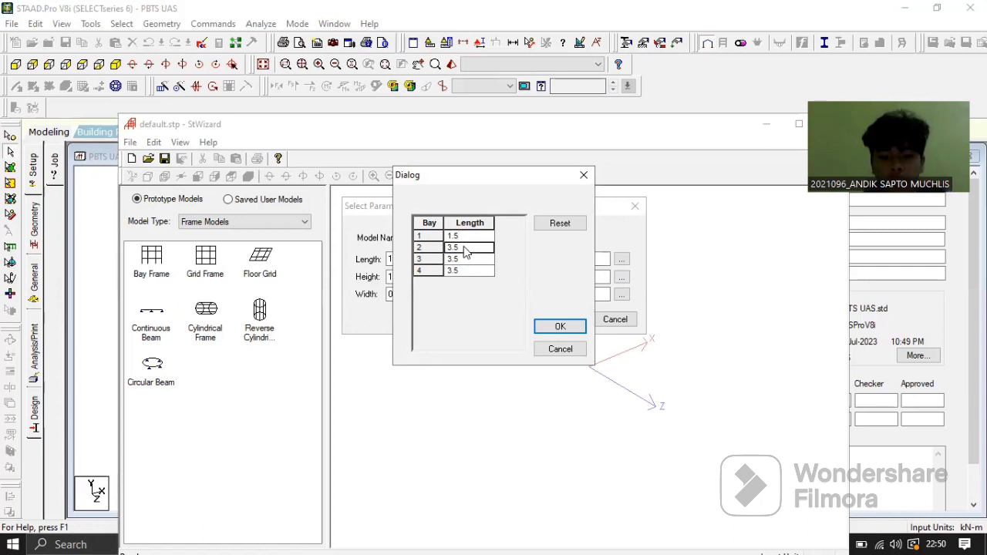
{"action": "type", "text": "5"}
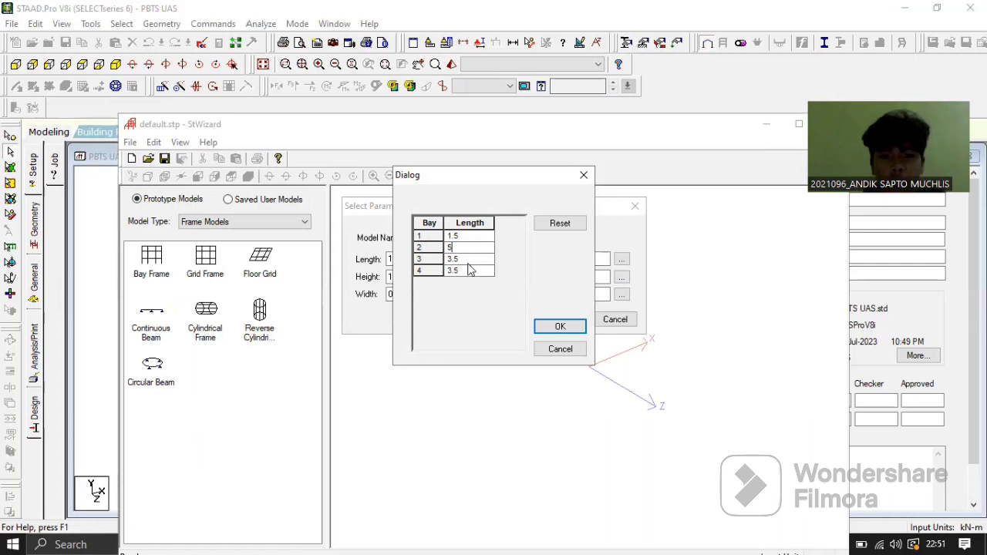
{"action": "left_click", "coordinate": [467, 260]}
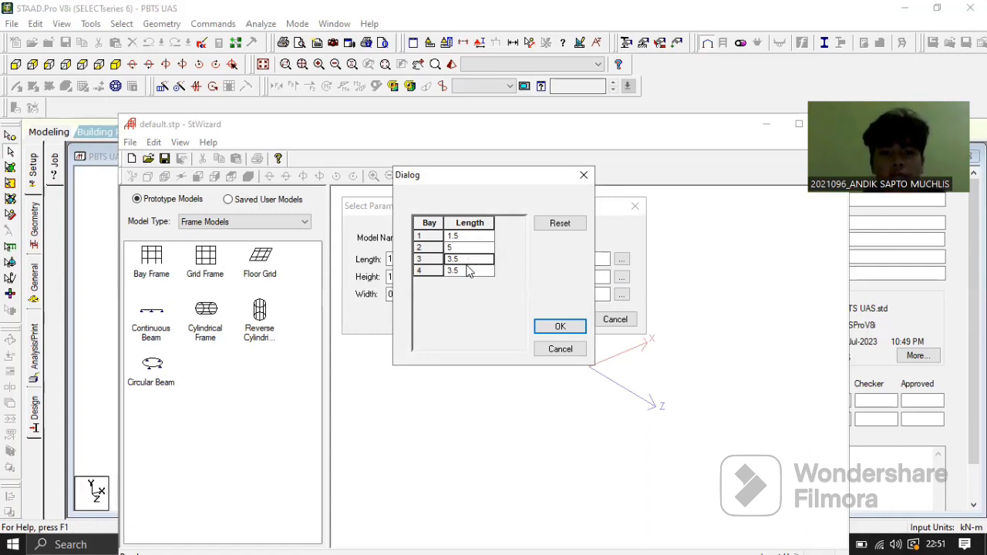
{"action": "left_click", "coordinate": [468, 272]}
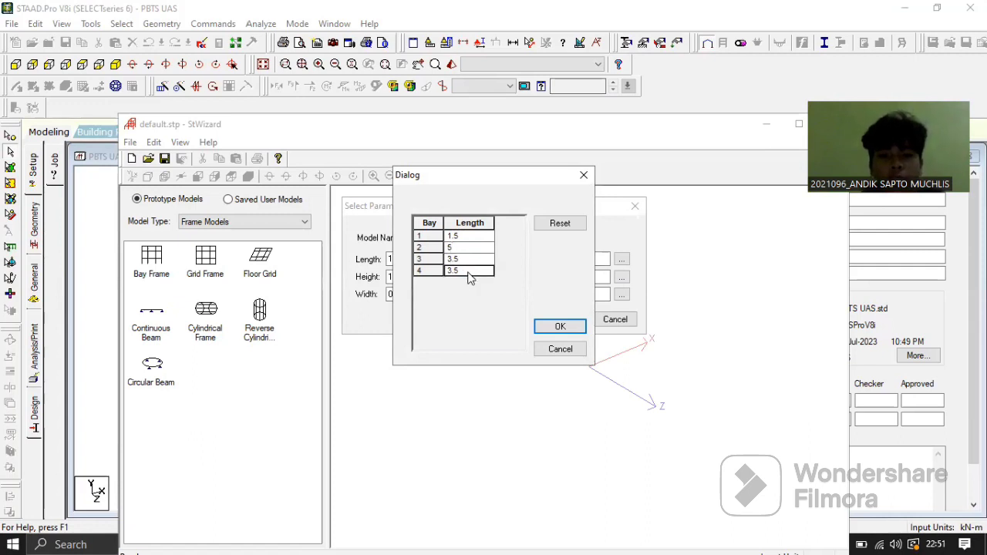
{"action": "type", "text": "4"}
{"action": "left_click", "coordinate": [561, 327]}
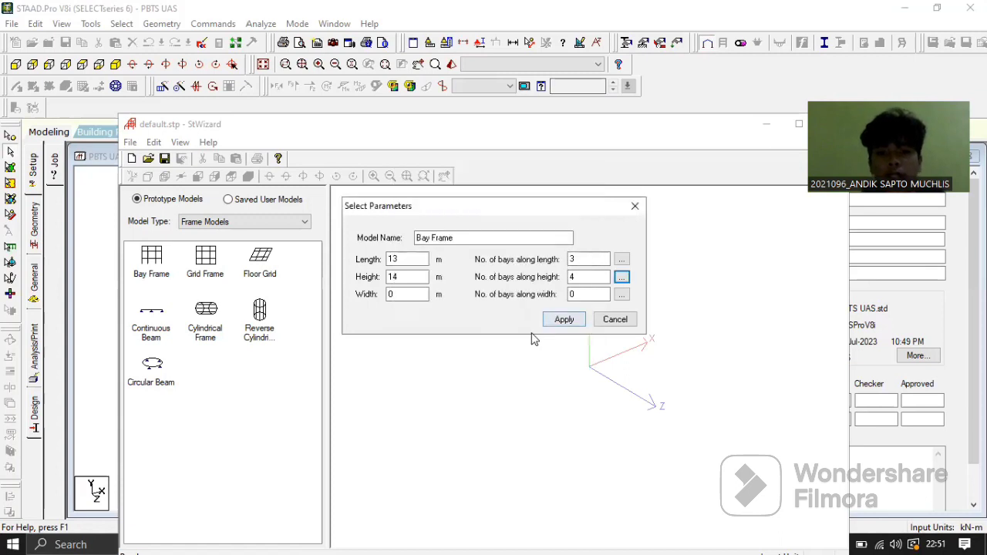
- Generate the bay frame and transfer it into the STAAD.Pro model with X, Y and Z offsets of 0 m
{"action": "left_click", "coordinate": [566, 320]}
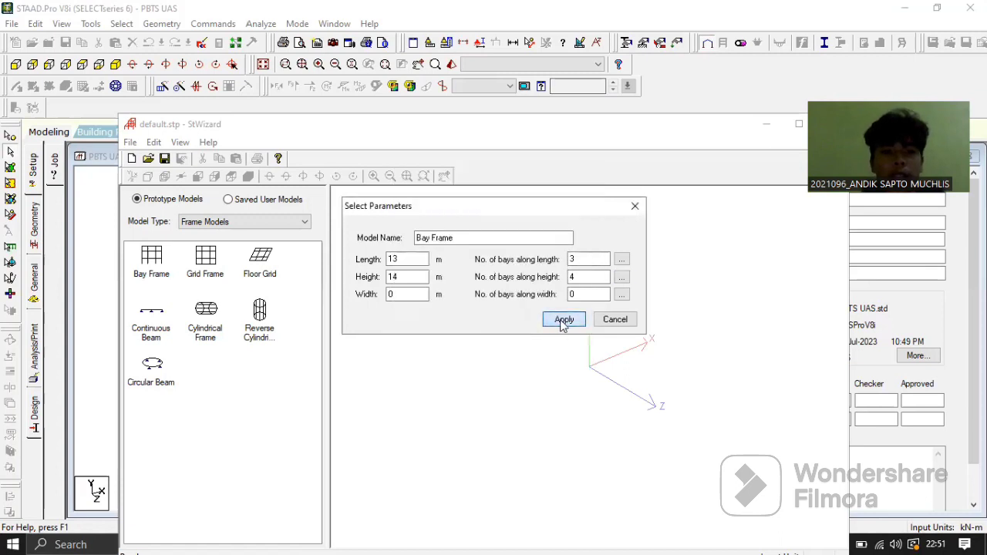
{"action": "left_click", "coordinate": [234, 159]}
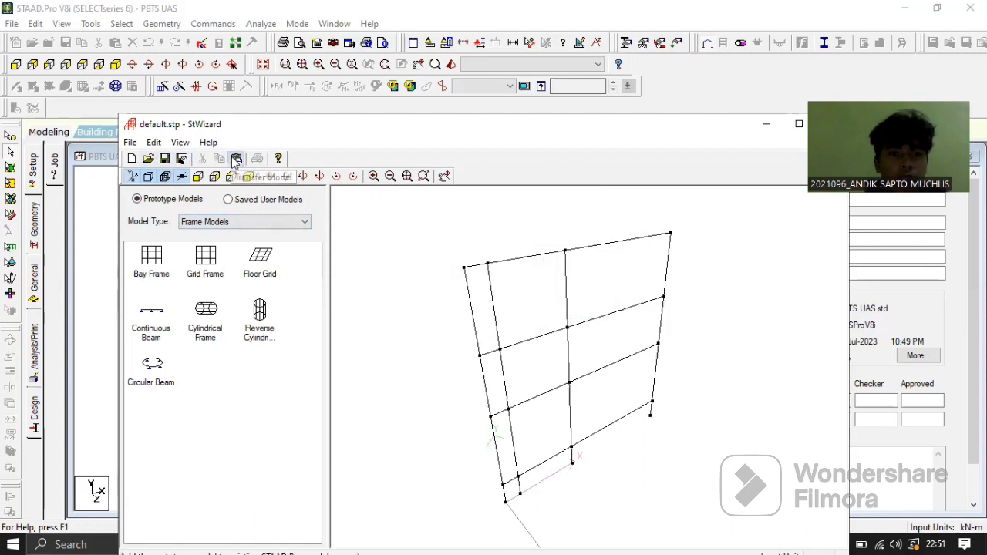
{"action": "left_click", "coordinate": [517, 307]}
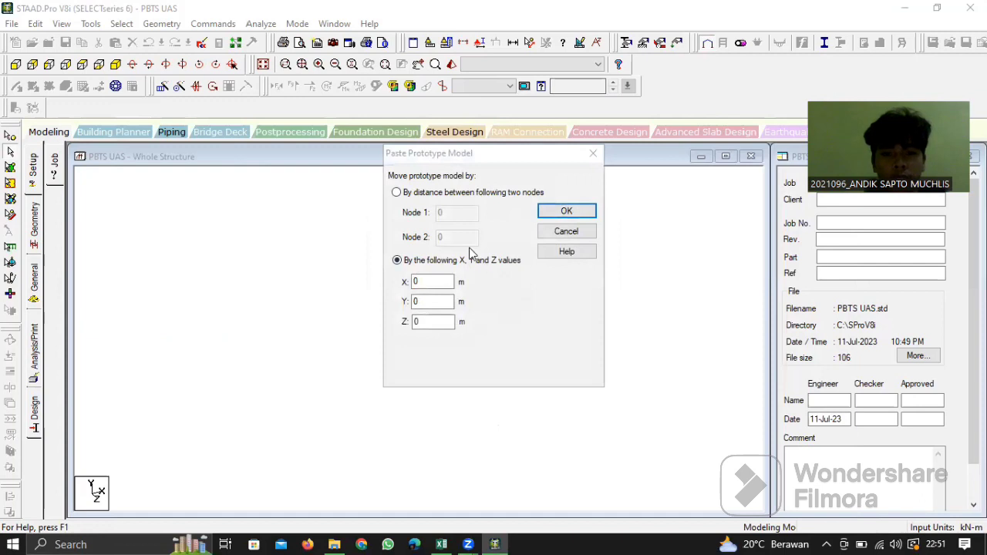
{"action": "left_click", "coordinate": [565, 211]}
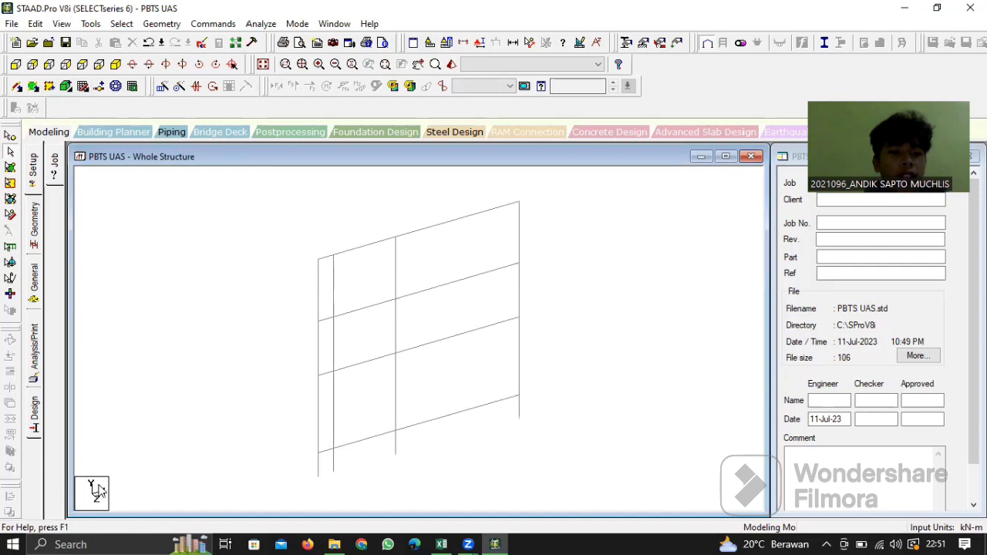
- In the front view, delete the four column members along the frame's left edge together with their orphaned nodes
{"action": "left_click", "coordinate": [15, 66]}
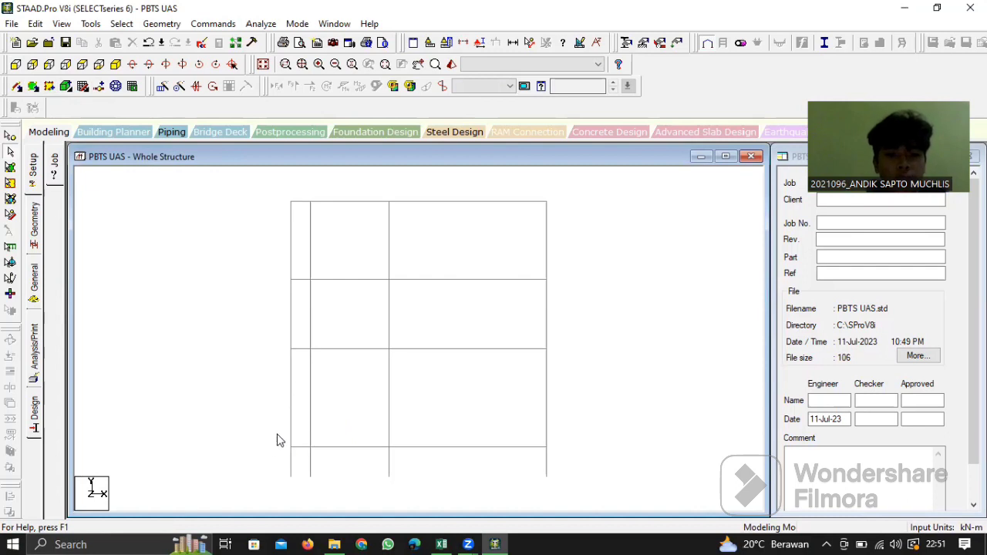
{"action": "left_click", "coordinate": [290, 398]}
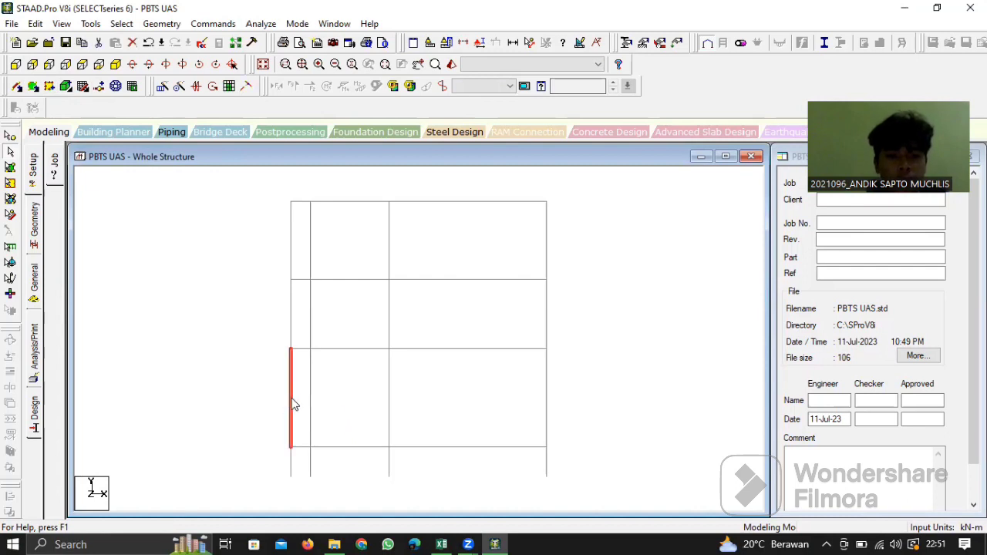
{"action": "left_click", "coordinate": [292, 463], "text": "ctrl"}
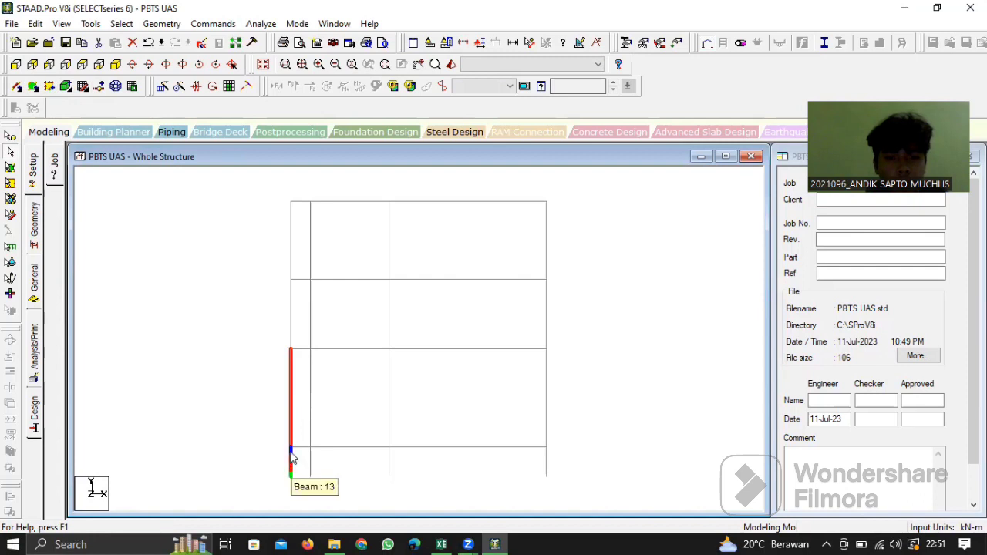
{"action": "left_click", "coordinate": [292, 324], "text": "ctrl"}
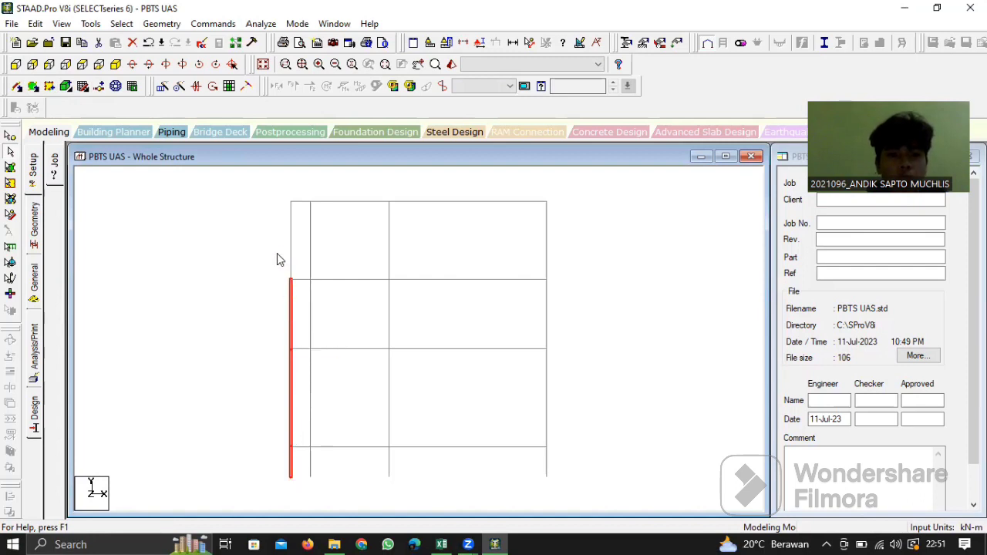
{"action": "left_click", "coordinate": [292, 259], "text": "ctrl"}
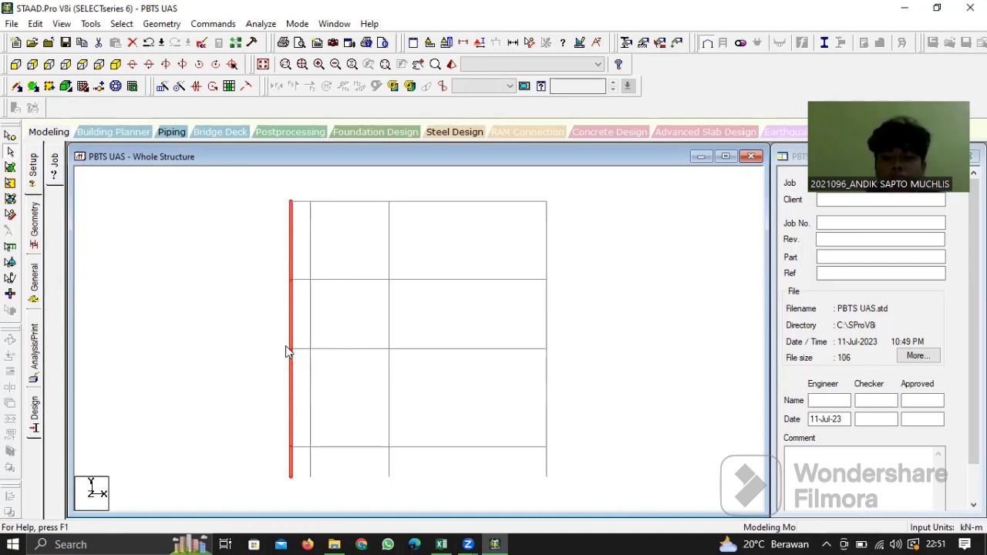
{"action": "key", "text": "Delete"}
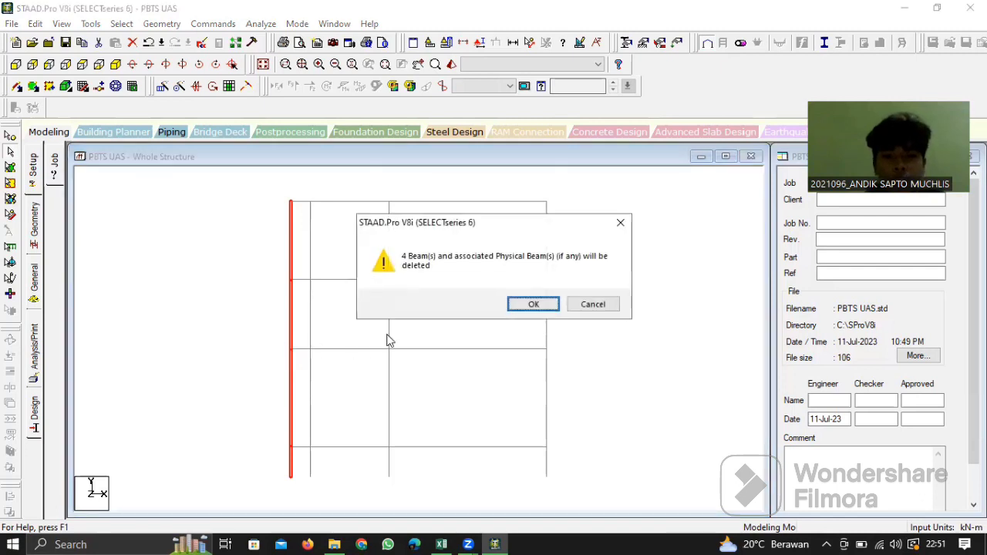
{"action": "left_click", "coordinate": [524, 307]}
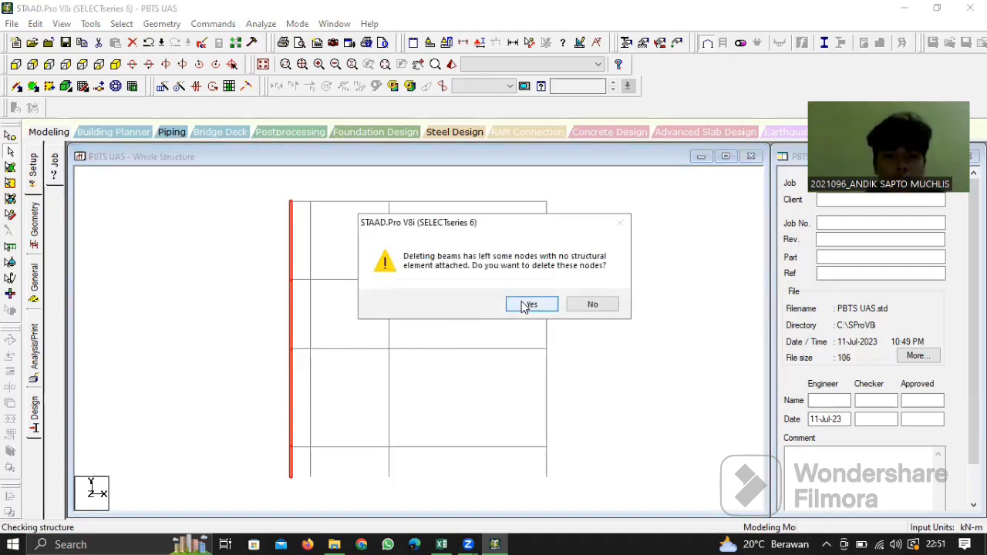
{"action": "left_click", "coordinate": [524, 309]}
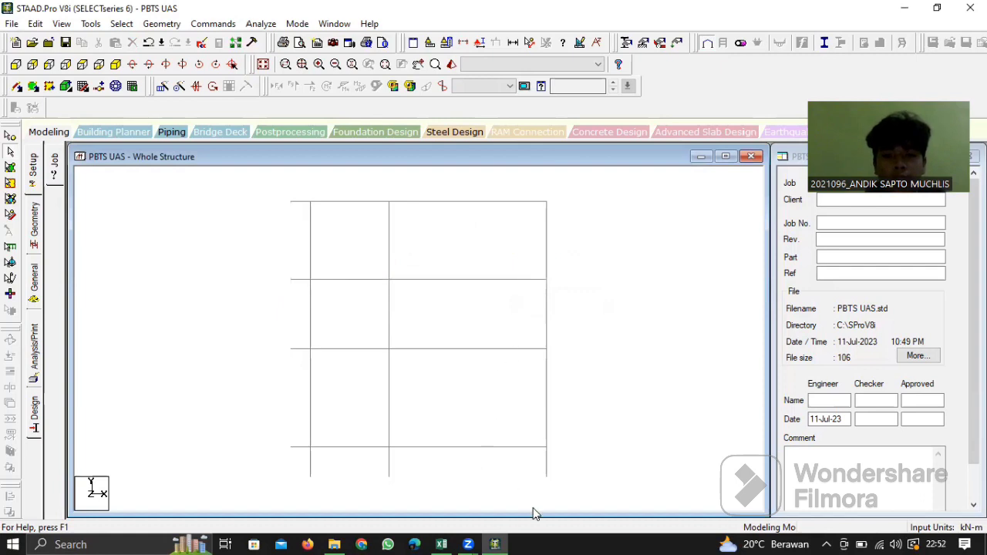
- Delete the short cantilever beam at the left end of the frame's lowest beam line
{"action": "left_click", "coordinate": [301, 450]}
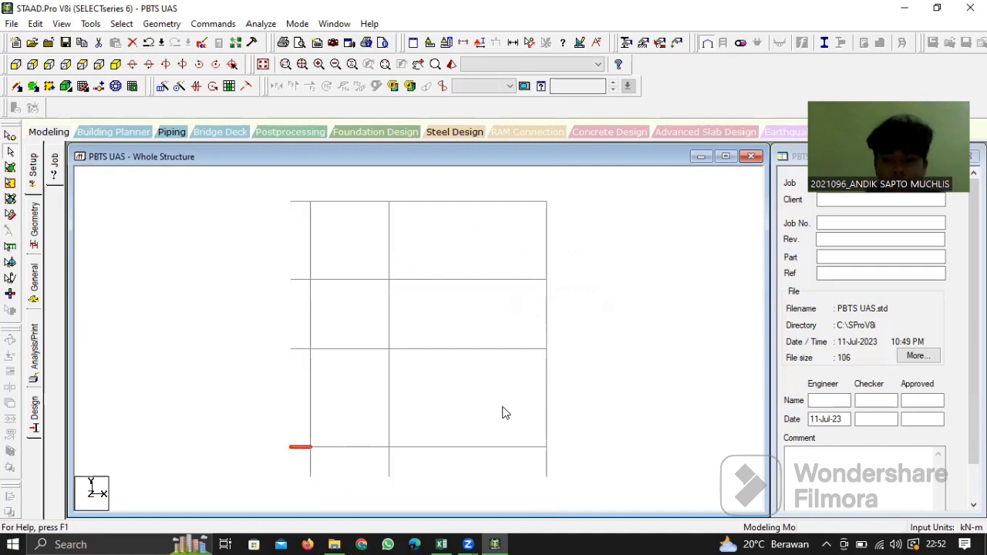
{"action": "key", "text": "Delete"}
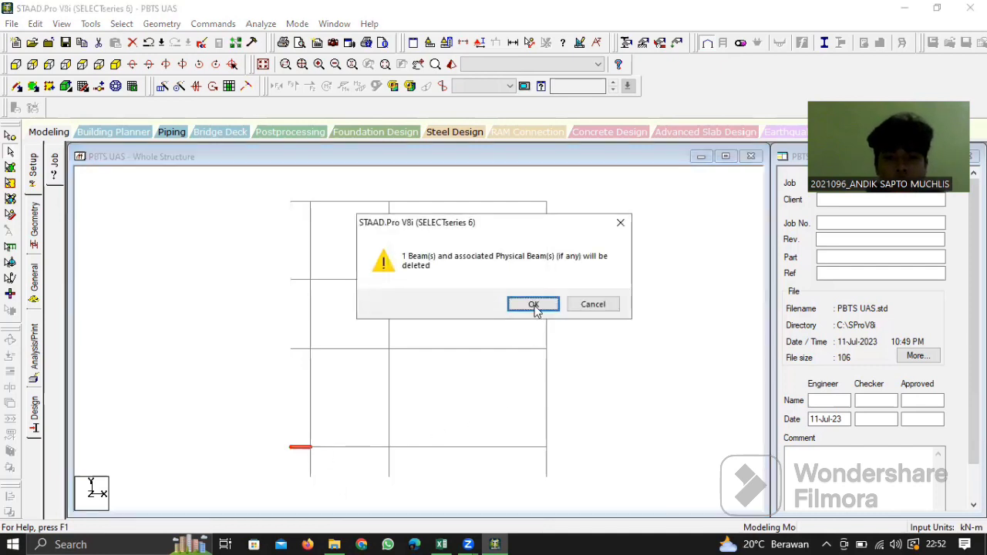
{"action": "left_click", "coordinate": [533, 305]}
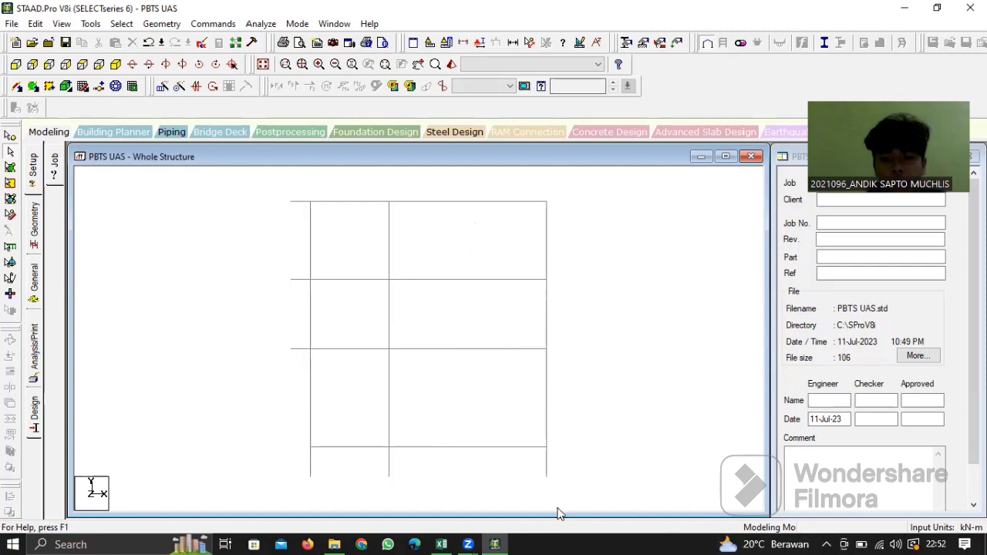
- Add the Japanese H Shape section H200x200x8x12 in STEEL from the section database to the model's properties
{"action": "key", "text": "alt+Tab"}
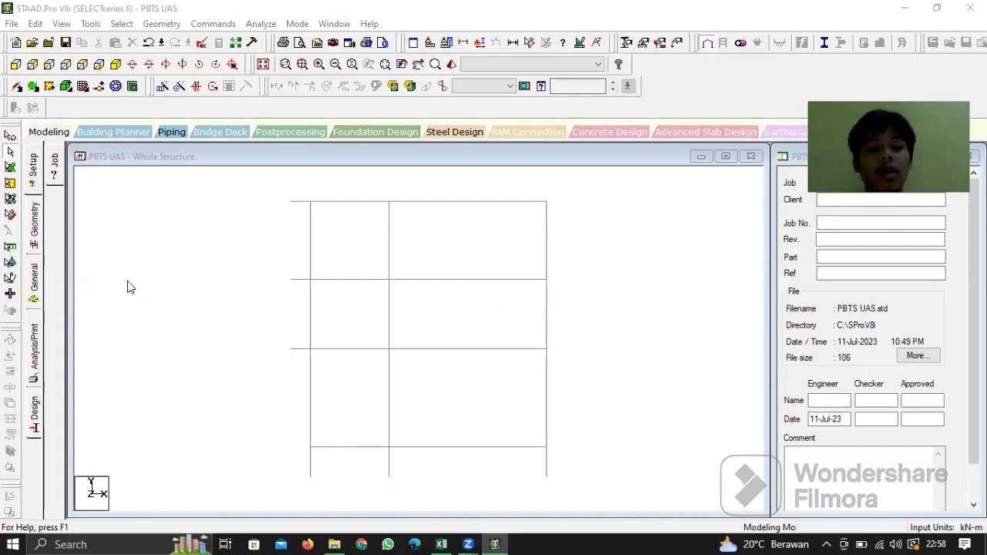
{"action": "left_click", "coordinate": [34, 284]}
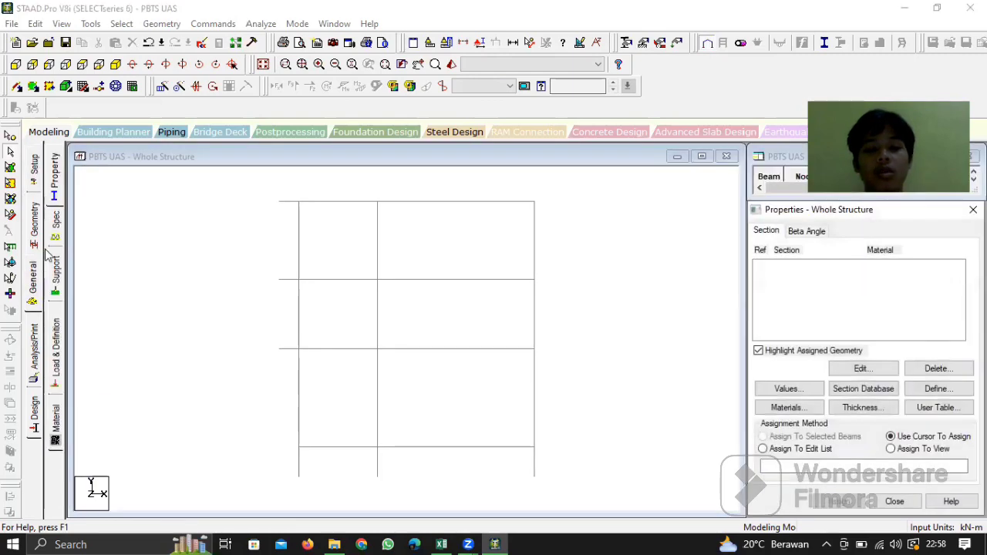
{"action": "left_click", "coordinate": [60, 192]}
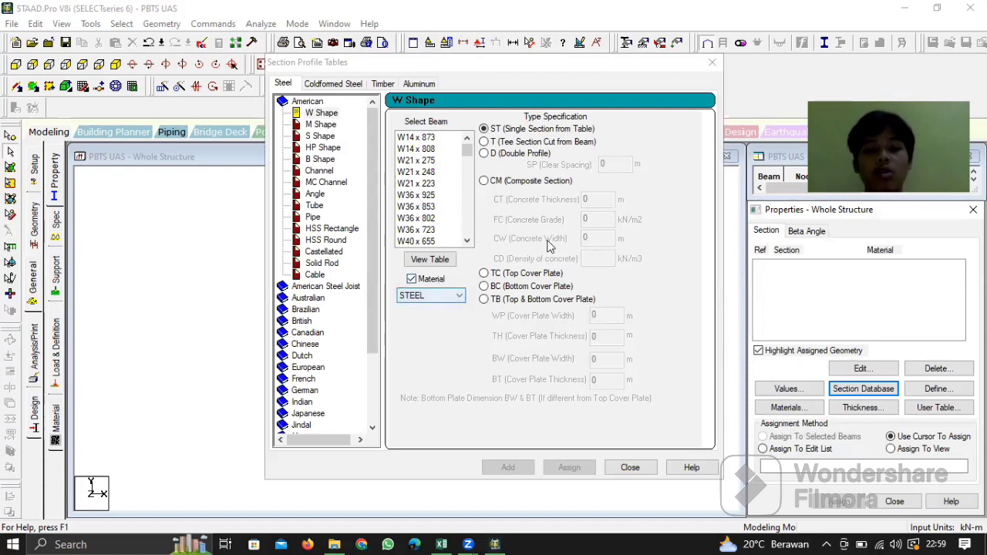
{"action": "left_click", "coordinate": [316, 416]}
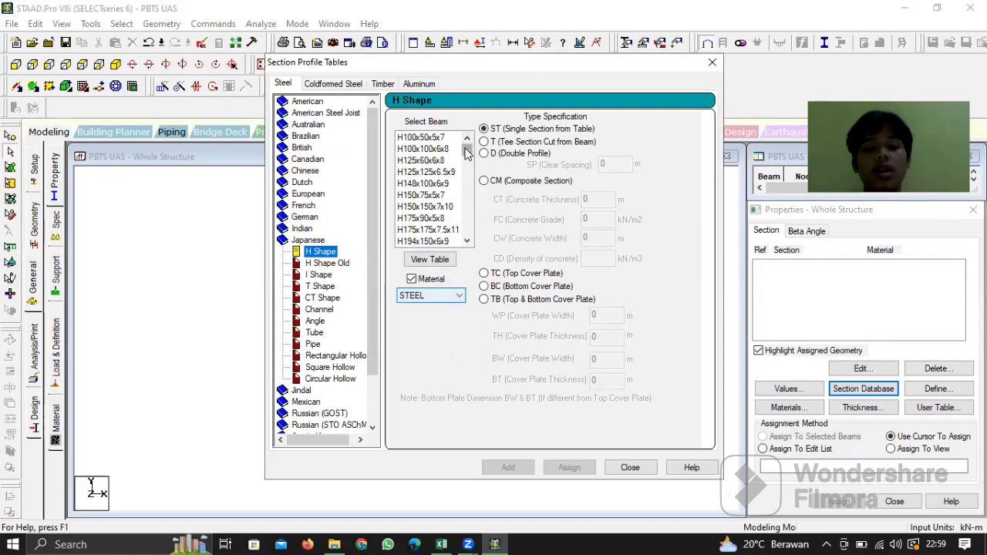
{"action": "left_click_drag", "start_coordinate": [465, 152], "coordinate": [468, 154]}
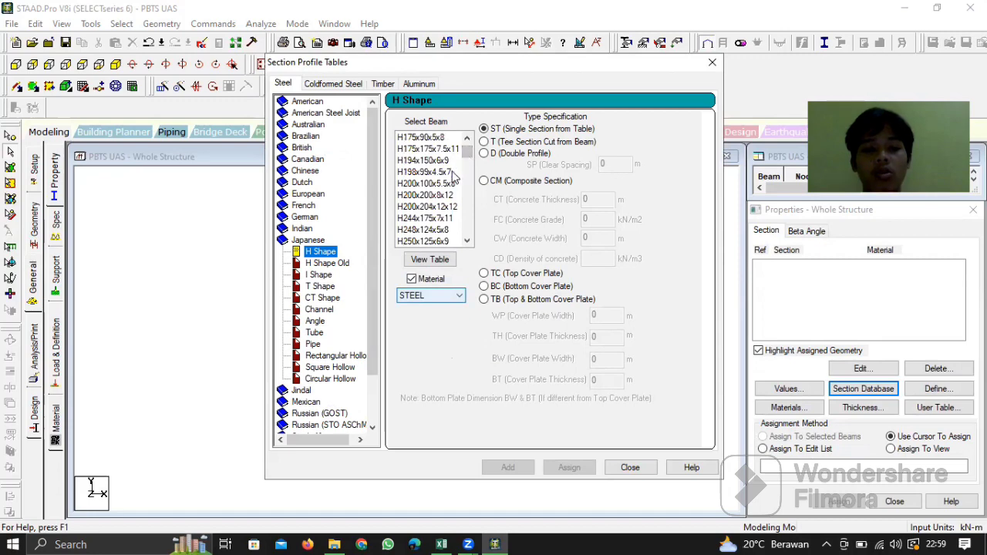
{"action": "left_click", "coordinate": [443, 198]}
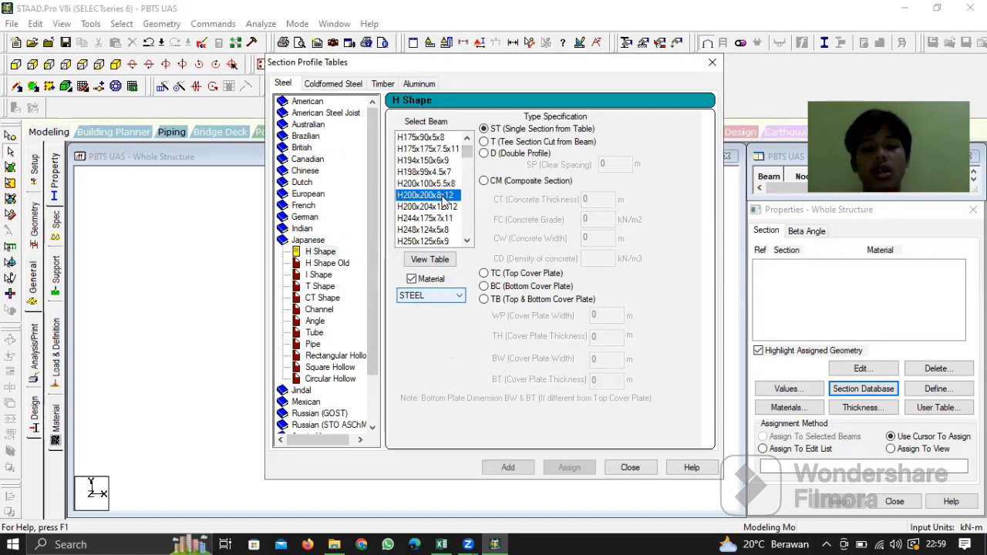
{"action": "left_click", "coordinate": [509, 468]}
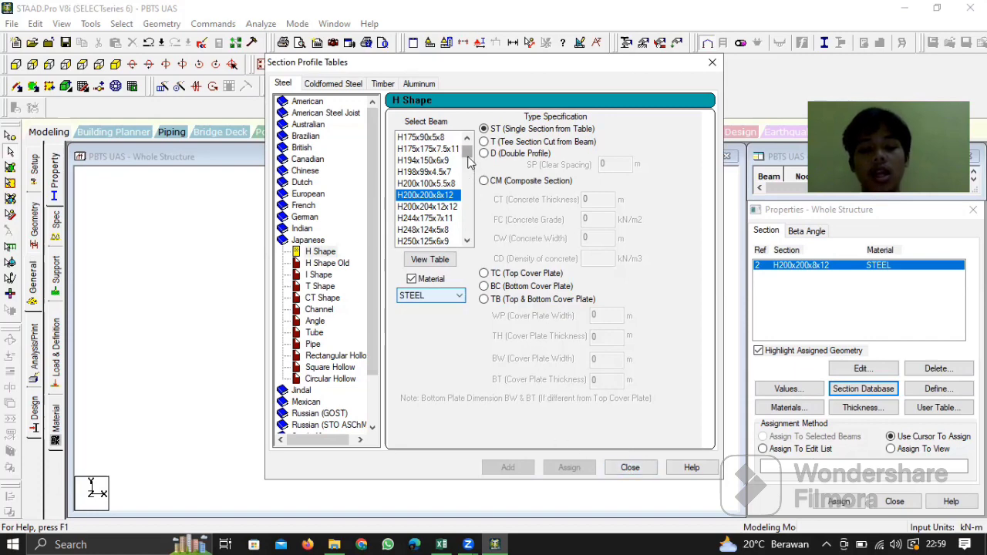
- Add the Japanese H Shape section H400x200x12x22 in STEEL and close the section database
{"action": "mouse_move", "coordinate": [468, 161]}
{"action": "left_mouse_down"}
{"action": "mouse_move", "coordinate": [467, 171]}
{"action": "mouse_move", "coordinate": [464, 164]}
{"action": "left_mouse_up"}
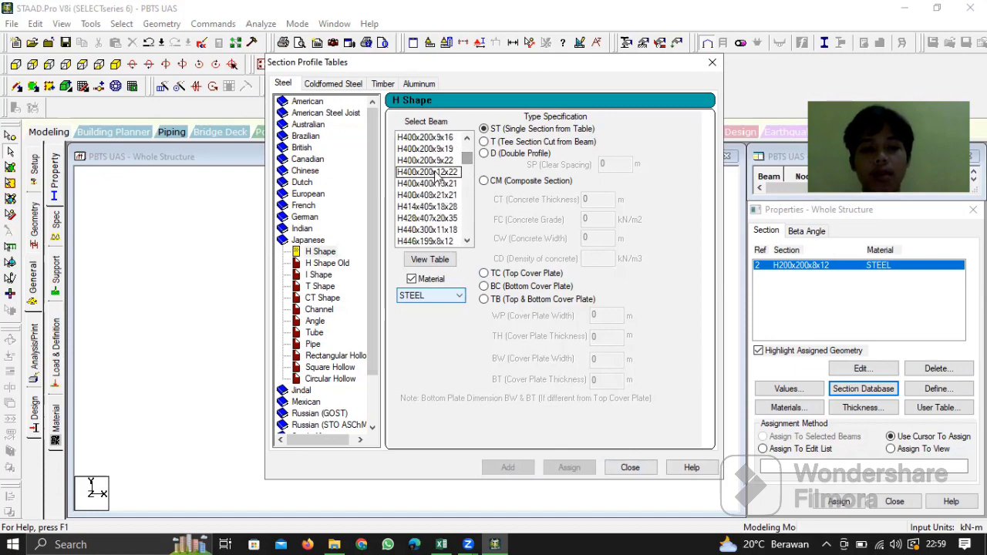
{"action": "left_click", "coordinate": [432, 172]}
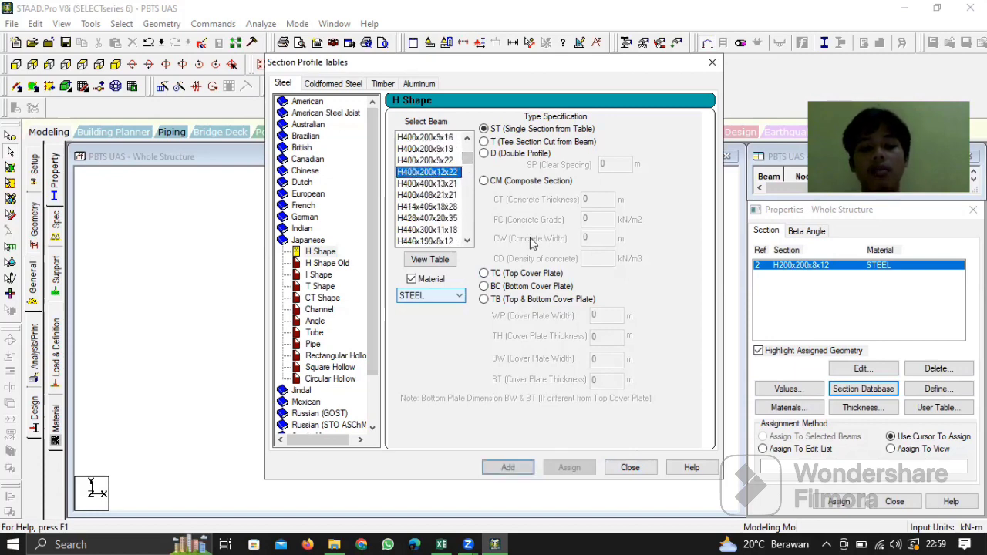
{"action": "left_click", "coordinate": [509, 467]}
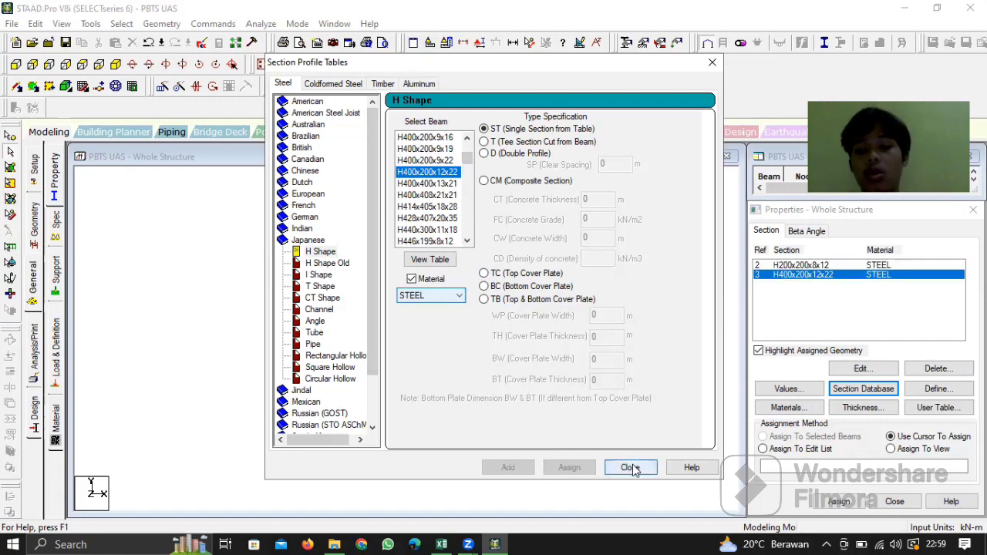
{"action": "left_click", "coordinate": [629, 467]}
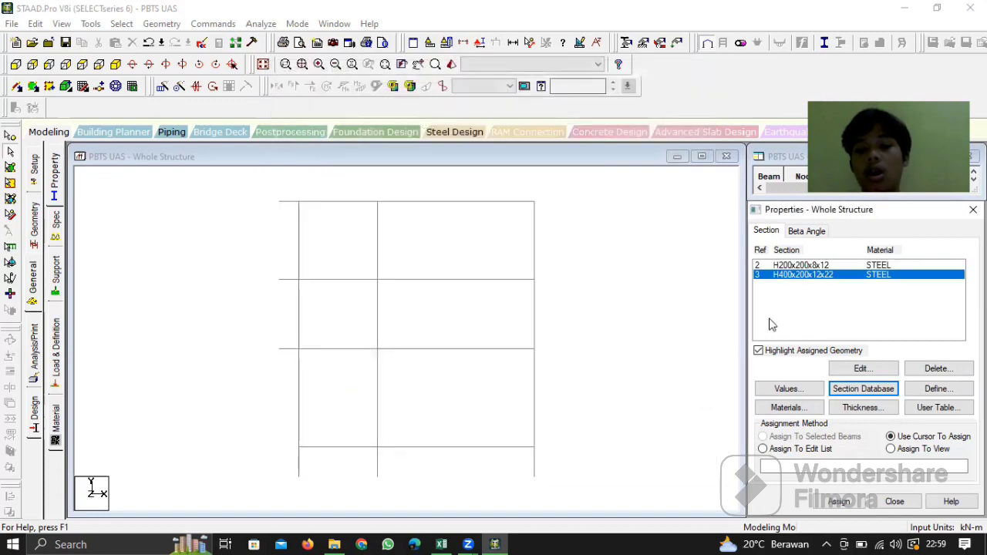
- Choose the H200x200x8x12 section as the property for assignment
{"action": "left_click", "coordinate": [792, 266]}
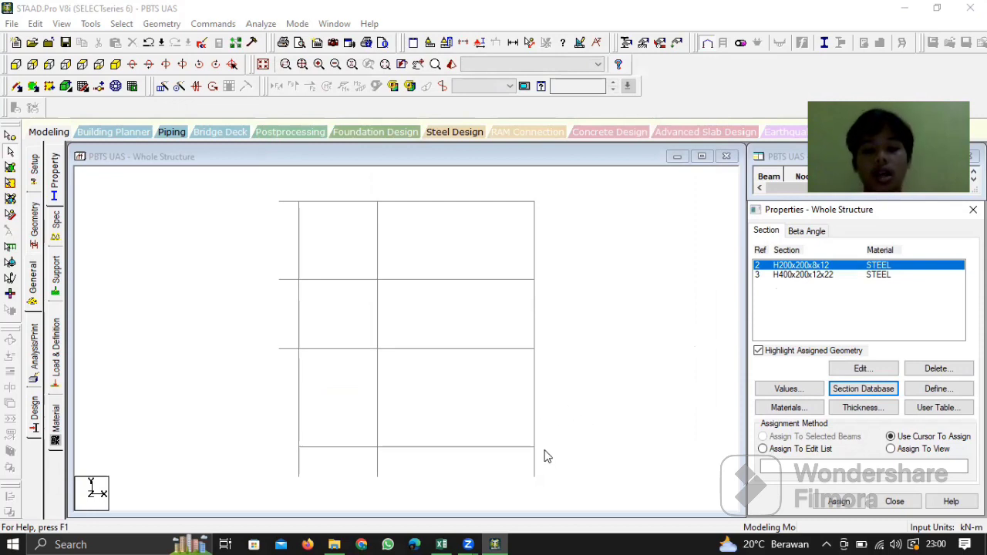
{"action": "left_click_drag", "start_coordinate": [541, 466], "coordinate": [306, 452]}
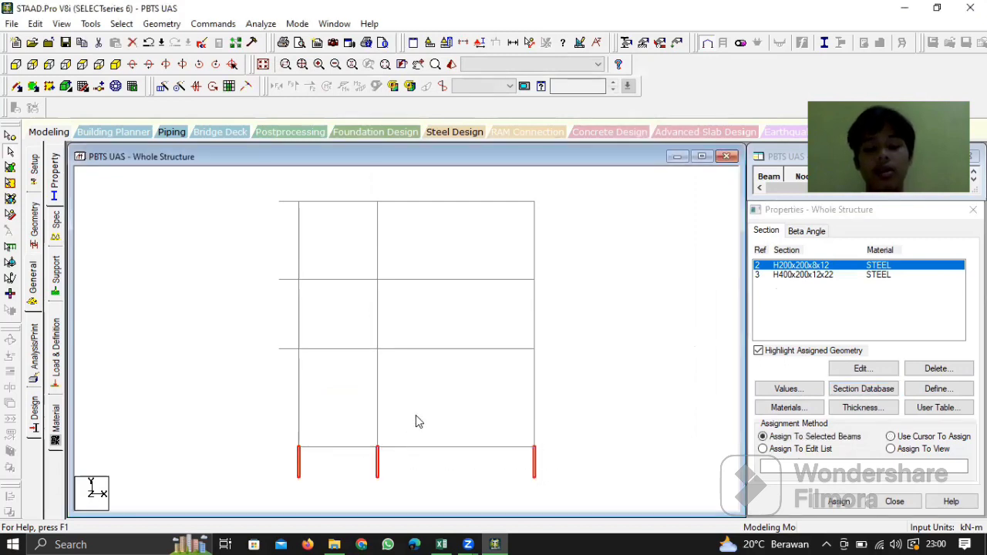
{"action": "left_click_drag", "start_coordinate": [552, 395], "coordinate": [304, 375]}
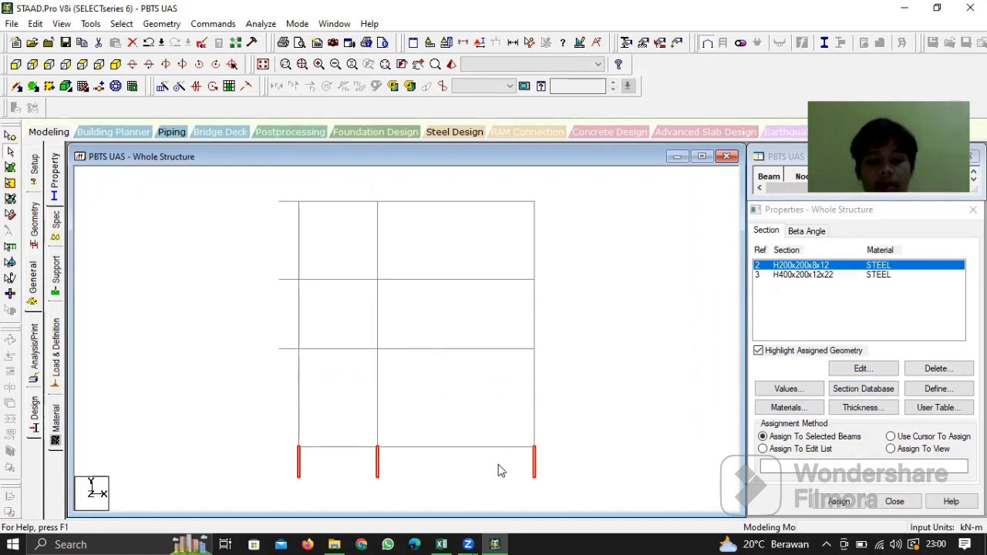
{"action": "left_click_drag", "start_coordinate": [552, 480], "coordinate": [284, 468]}
{"action": "left_click", "coordinate": [532, 466], "text": "ctrl"}
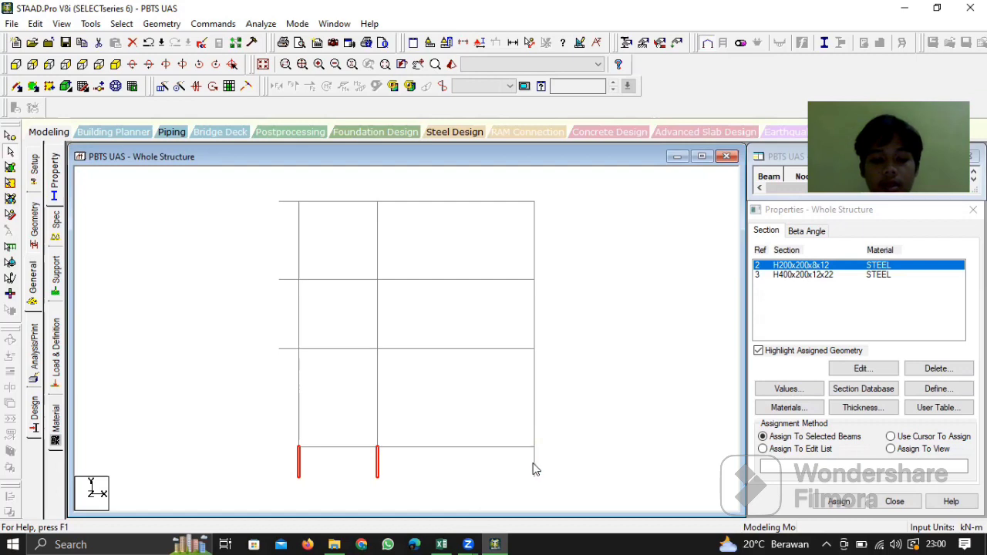
{"action": "left_click", "coordinate": [378, 467], "text": "ctrl"}
{"action": "left_click", "coordinate": [300, 465], "text": "ctrl"}
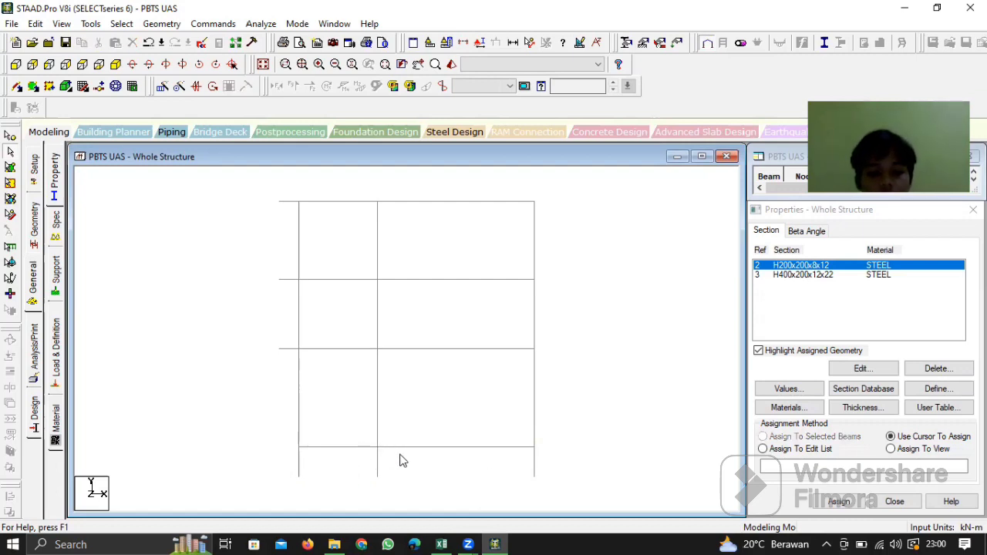
- Assign the H200x200x8x12 section to all horizontal beams of the frame, including the three short cantilevers at the left end
{"action": "left_click_drag", "start_coordinate": [479, 480], "coordinate": [406, 195]}
{"action": "left_click", "coordinate": [355, 448], "text": "ctrl"}
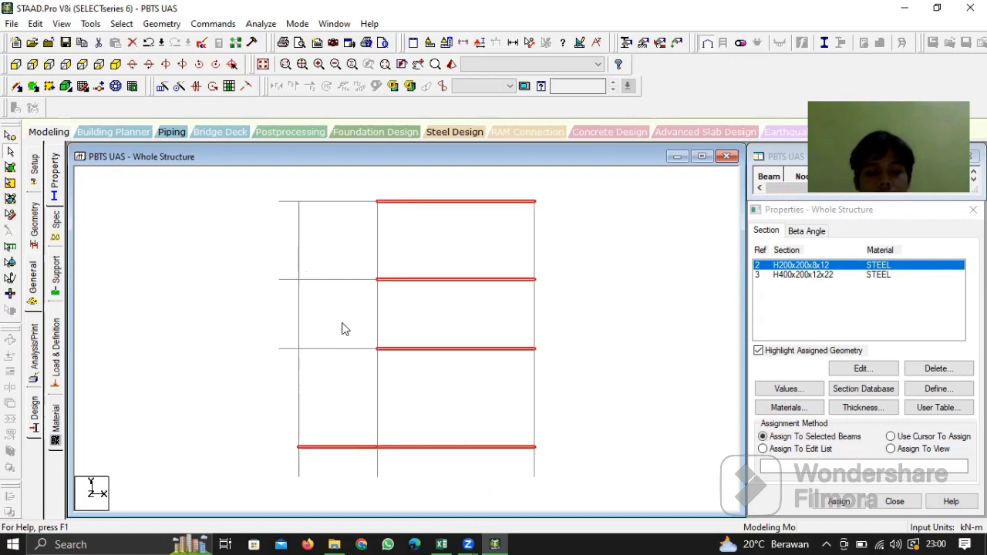
{"action": "left_click_drag", "start_coordinate": [349, 368], "coordinate": [327, 194]}
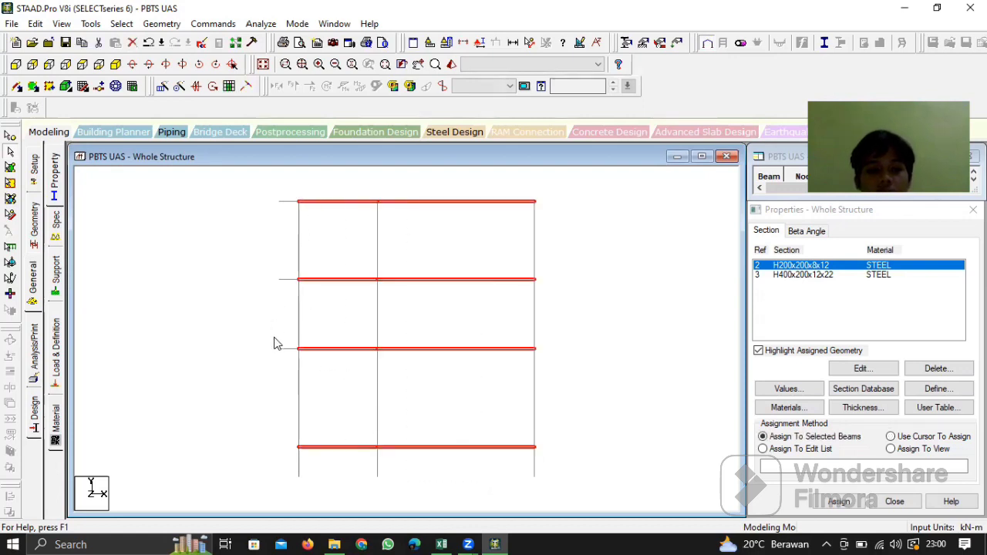
{"action": "left_click_drag", "start_coordinate": [287, 356], "coordinate": [276, 196]}
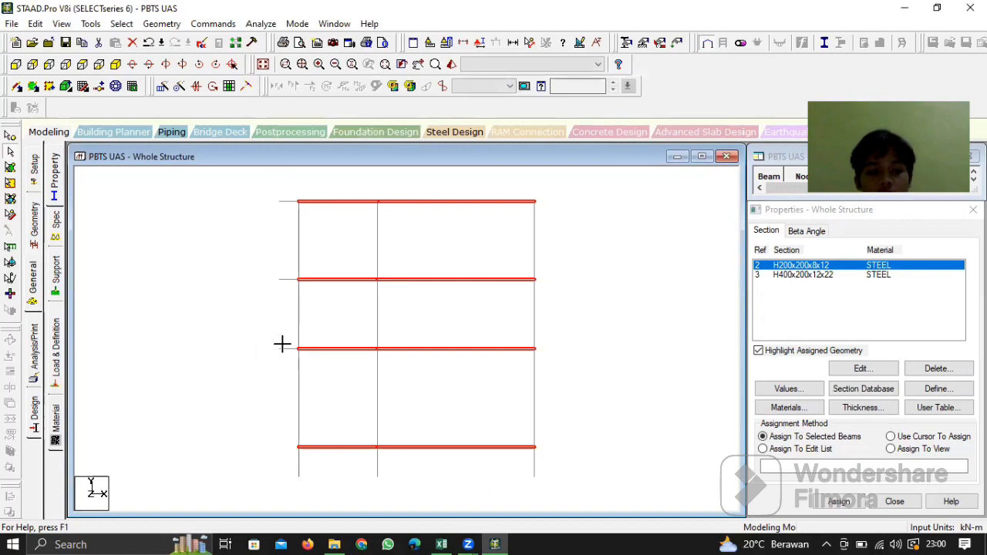
{"action": "left_click_drag", "start_coordinate": [287, 356], "coordinate": [280, 200]}
{"action": "left_click_drag", "start_coordinate": [266, 181], "coordinate": [267, 182]}
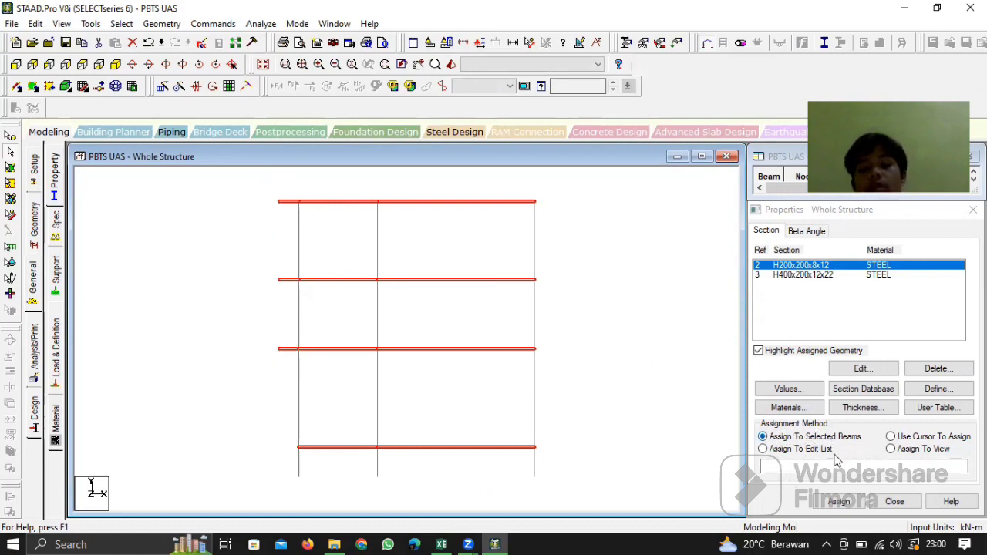
{"action": "left_click", "coordinate": [829, 504]}
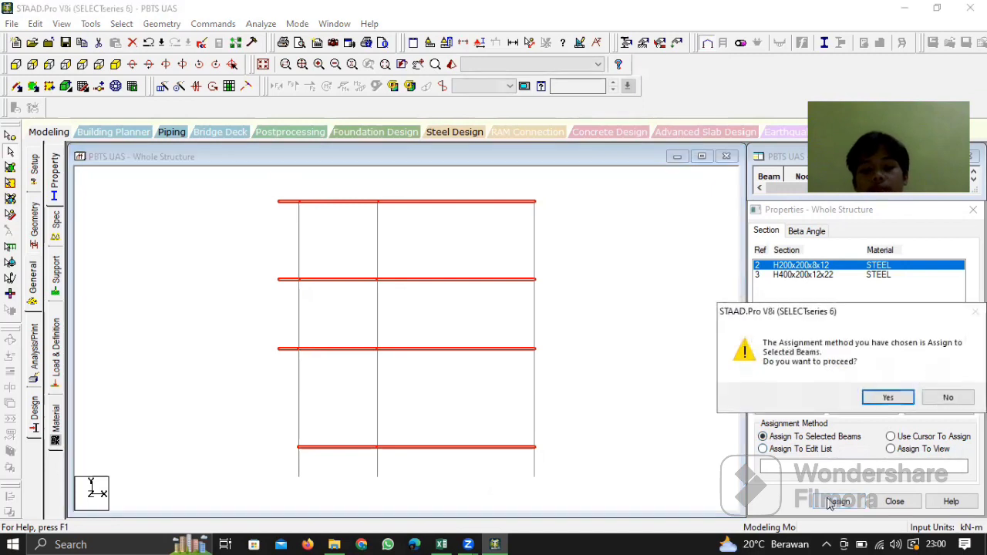
{"action": "left_click", "coordinate": [876, 402]}
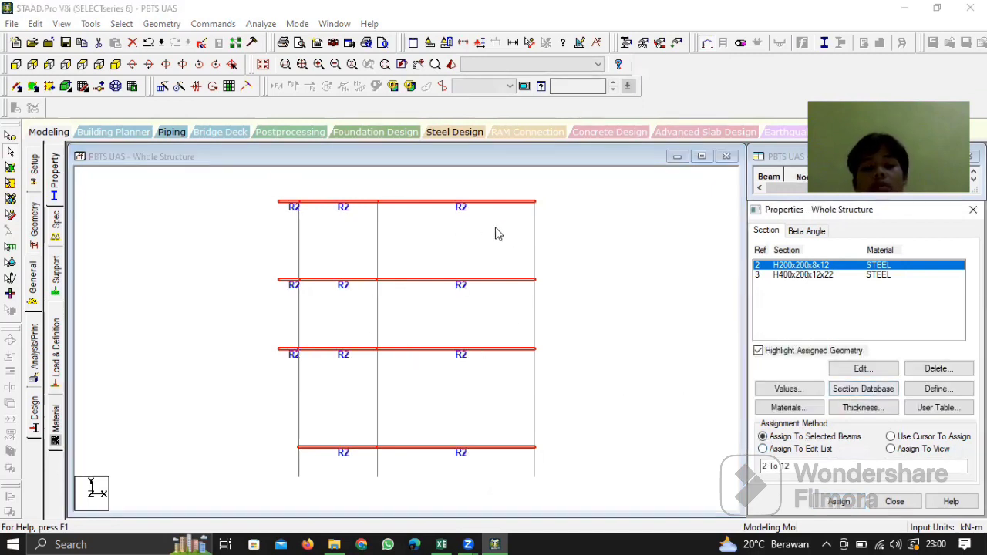
- Assign the H400x200x12x22 section to all members of the three column lines and clear the selection
{"action": "left_click", "coordinate": [778, 275]}
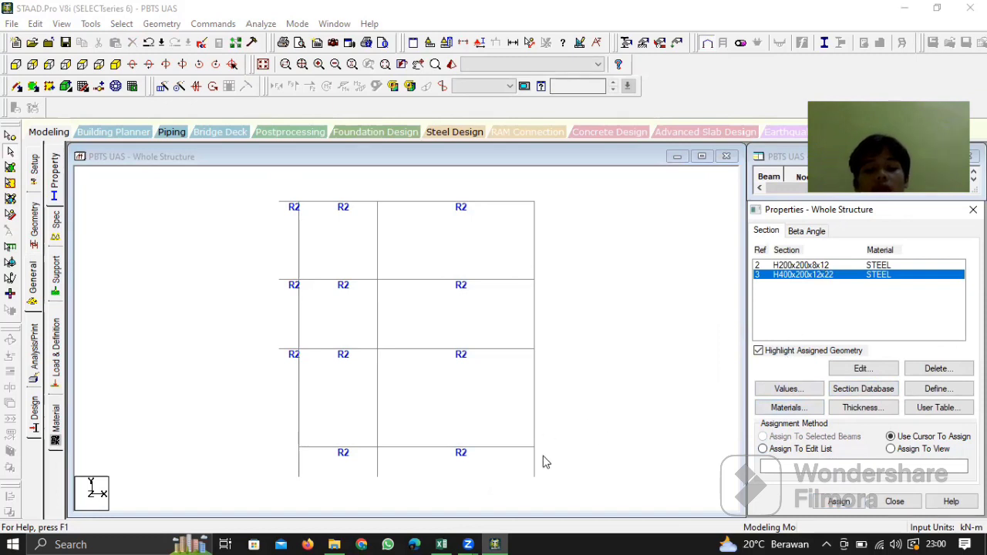
{"action": "left_click_drag", "start_coordinate": [542, 463], "coordinate": [358, 462]}
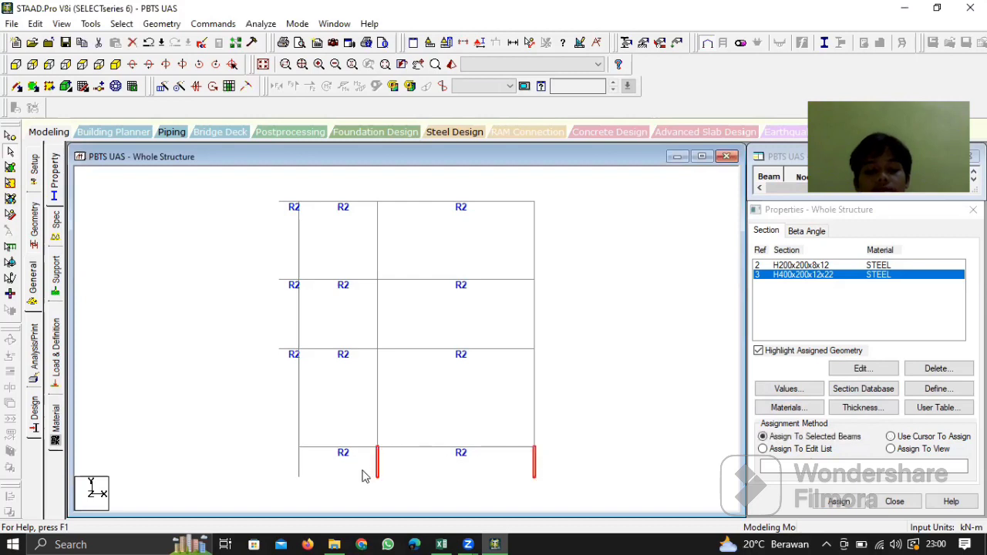
{"action": "left_click", "coordinate": [300, 468], "text": "ctrl"}
{"action": "left_click_drag", "start_coordinate": [509, 404], "coordinate": [254, 368], "text": "ctrl"}
{"action": "left_click_drag", "start_coordinate": [542, 301], "coordinate": [225, 308], "text": "ctrl"}
{"action": "left_click", "coordinate": [538, 326], "text": "ctrl"}
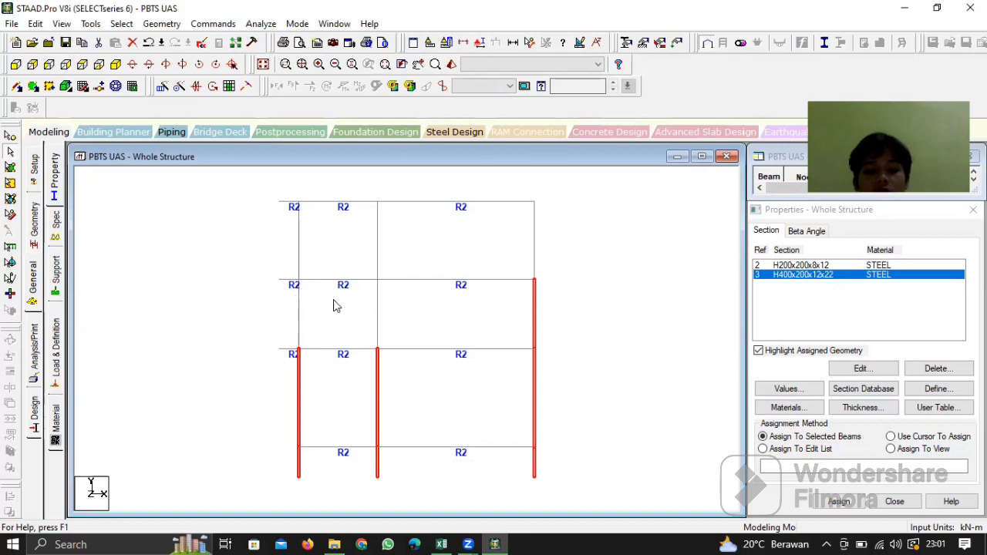
{"action": "left_click_drag", "start_coordinate": [286, 311], "coordinate": [270, 289], "text": "ctrl"}
{"action": "left_click_drag", "start_coordinate": [534, 249], "coordinate": [255, 215], "text": "ctrl"}
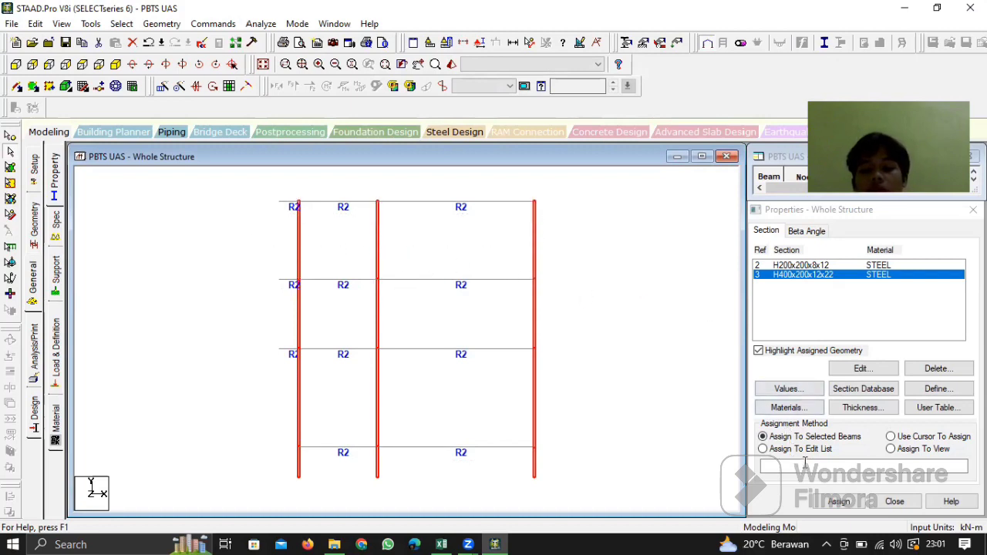
{"action": "left_click", "coordinate": [831, 502]}
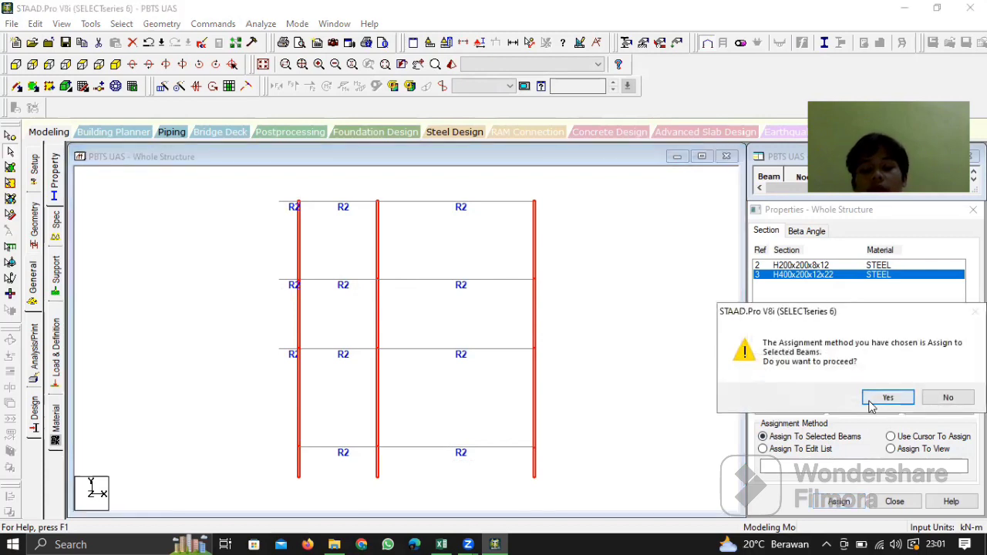
{"action": "left_click", "coordinate": [886, 398]}
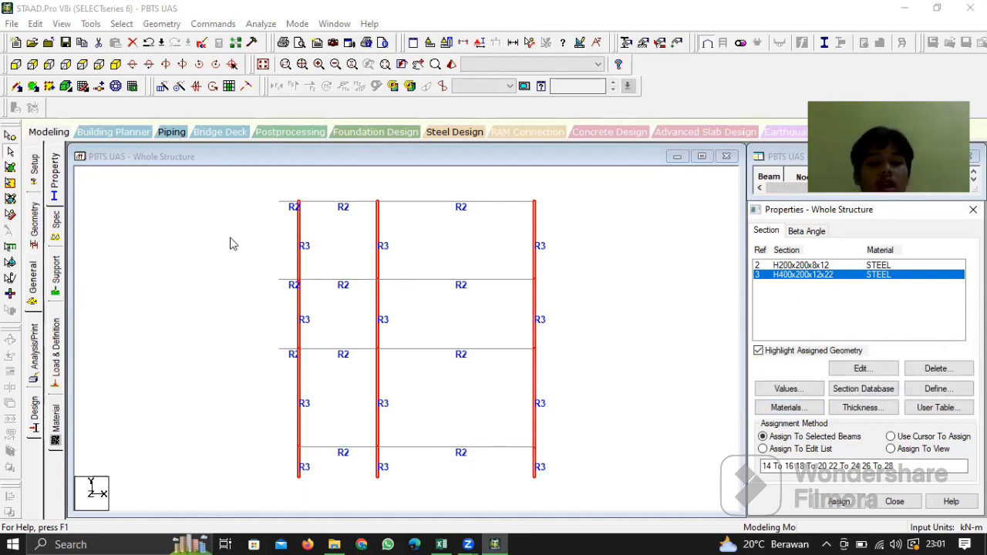
{"action": "left_click", "coordinate": [580, 310]}
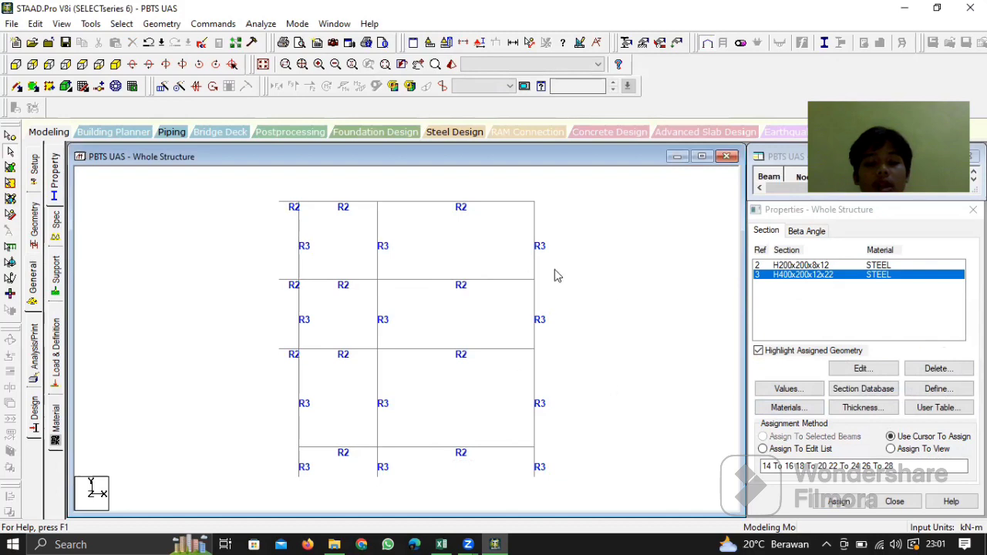
- Create a pinned support definition for the structure
{"action": "left_click", "coordinate": [58, 285]}
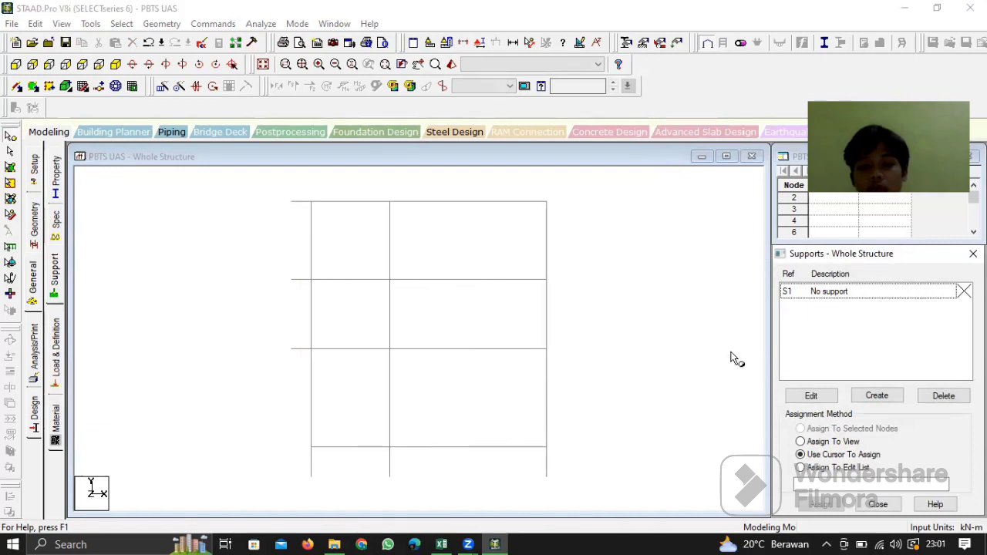
{"action": "left_click", "coordinate": [870, 393]}
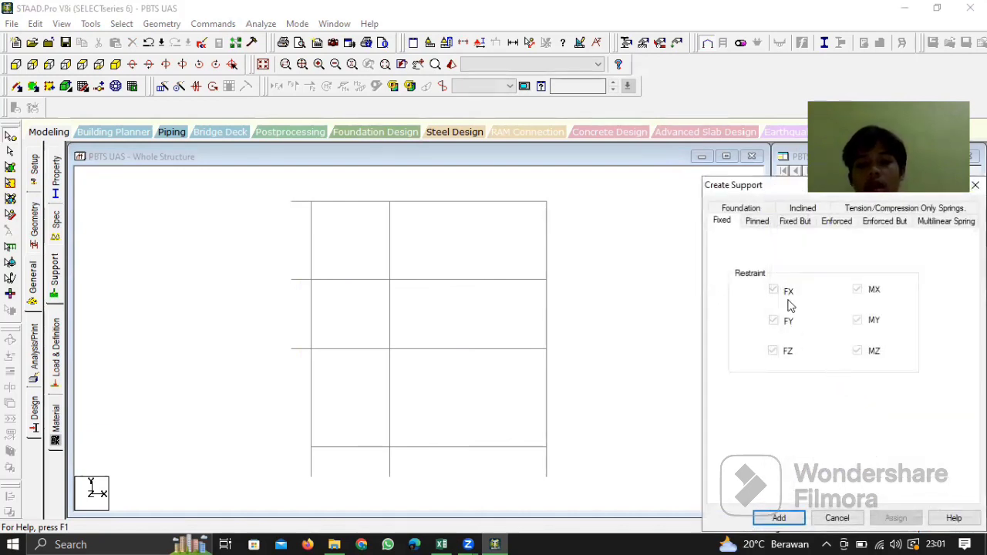
{"action": "left_click", "coordinate": [758, 224]}
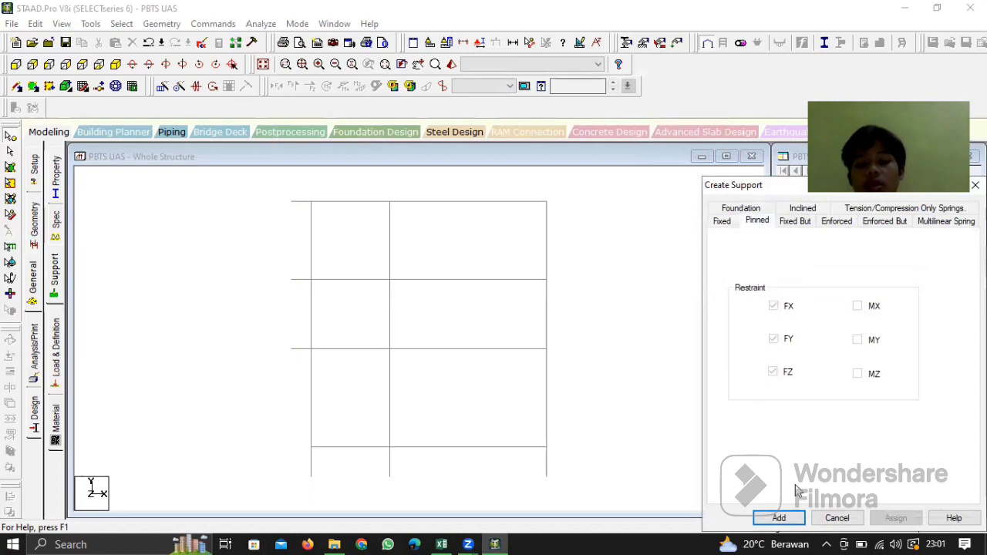
{"action": "left_click", "coordinate": [798, 516]}
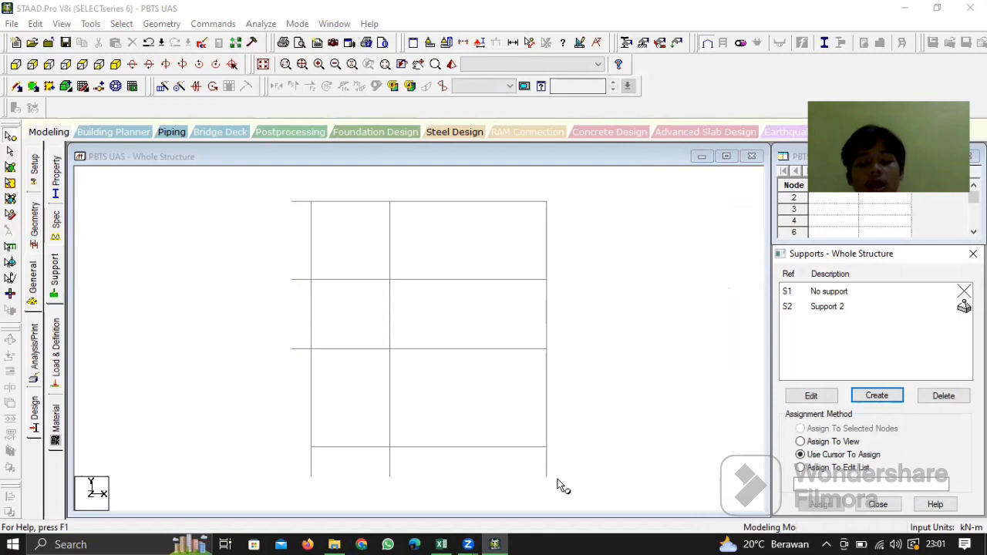
- Assign the pinned support to the three base nodes at the feet of the columns
{"action": "left_click_drag", "start_coordinate": [558, 480], "coordinate": [300, 468]}
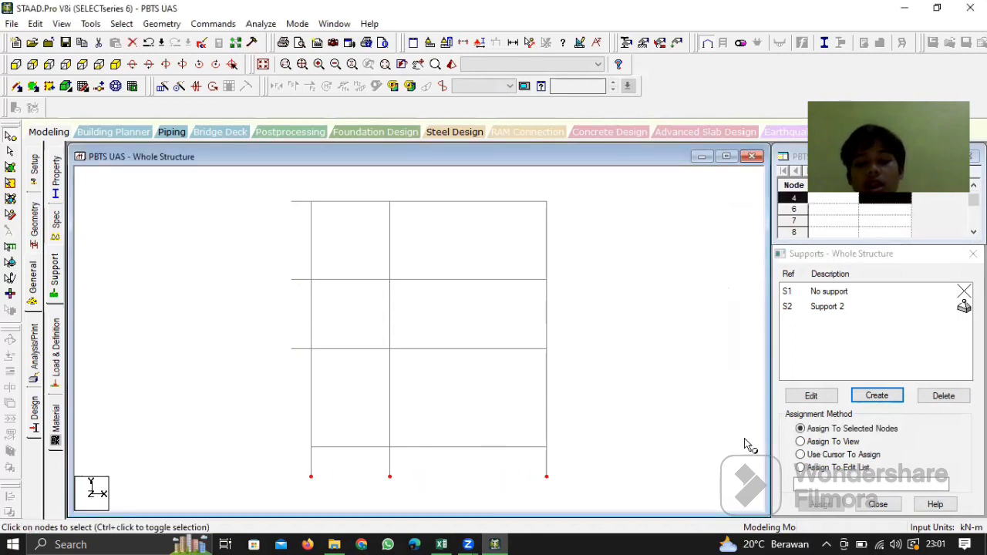
{"action": "left_click", "coordinate": [800, 430]}
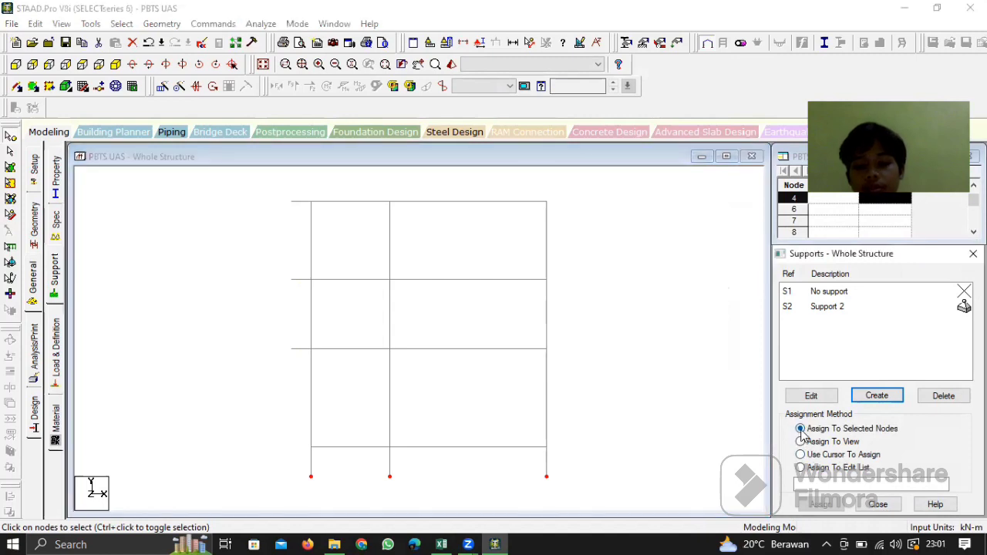
{"action": "left_click", "coordinate": [832, 308]}
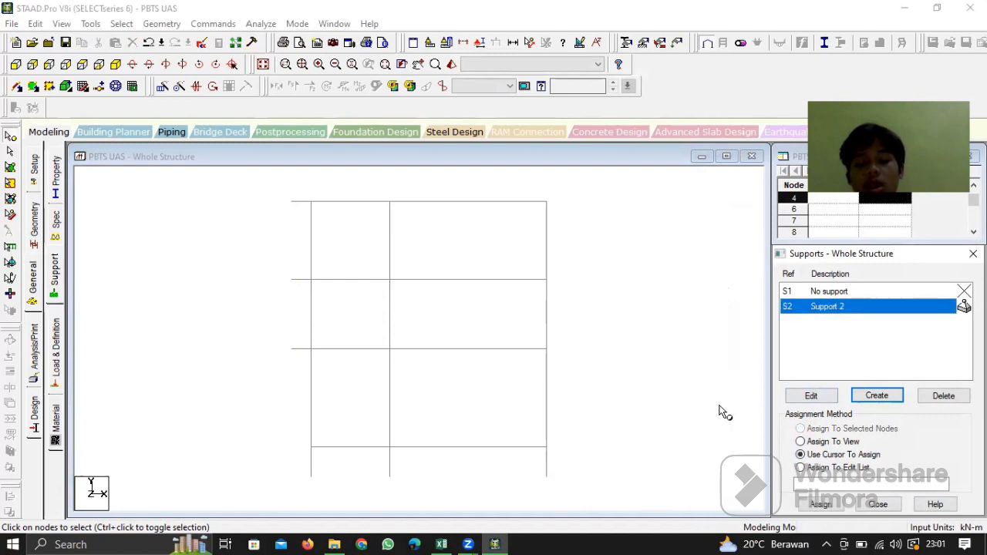
{"action": "left_click_drag", "start_coordinate": [576, 484], "coordinate": [301, 462]}
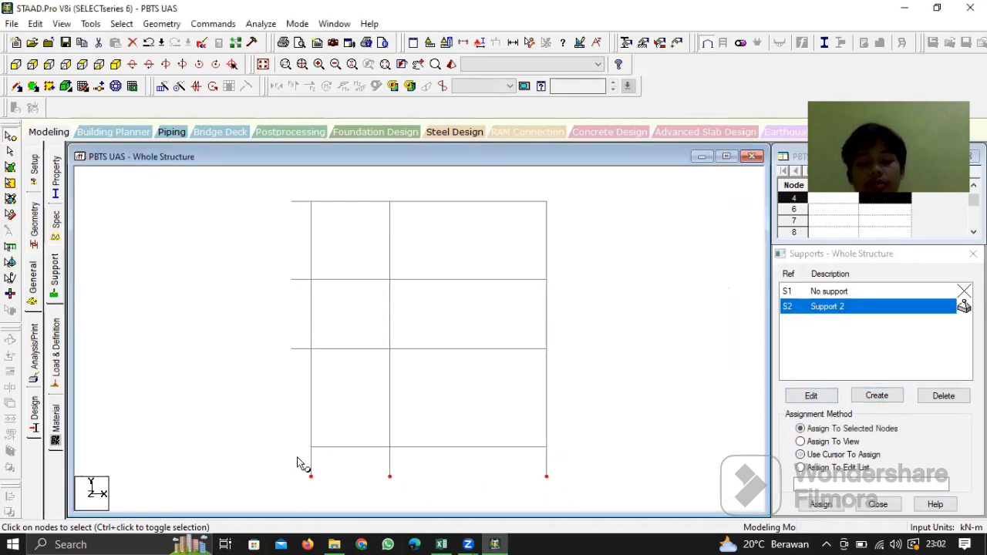
{"action": "left_click", "coordinate": [819, 503]}
{"action": "left_click", "coordinate": [887, 420]}
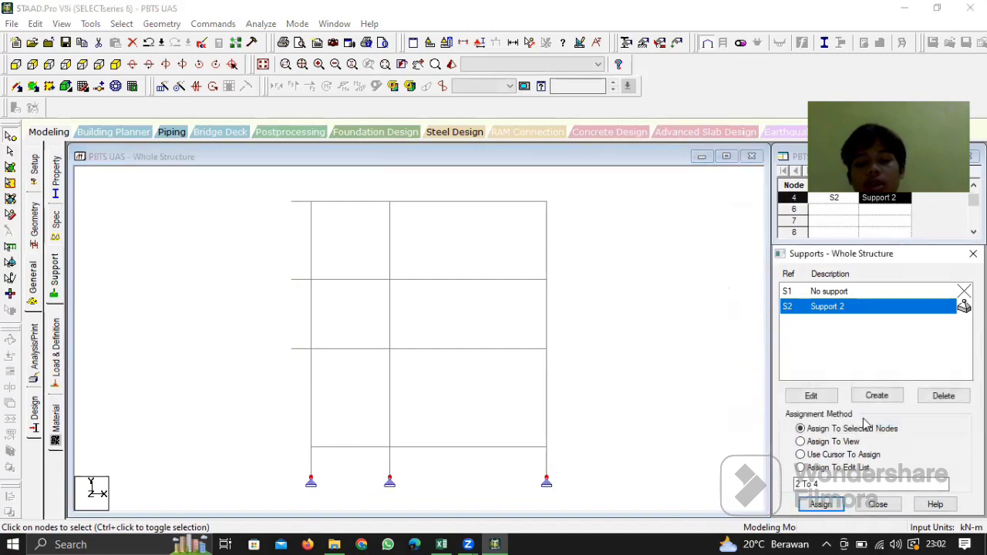
- Create a user-provided section table and add another new table, both with section type WIDE FLANGE
{"action": "left_click", "coordinate": [56, 184]}
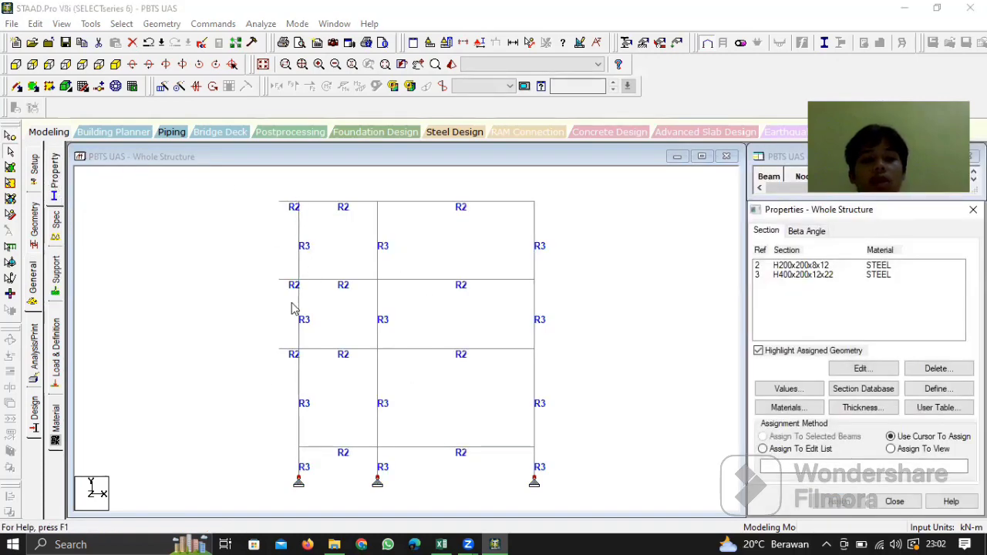
{"action": "left_click", "coordinate": [91, 24]}
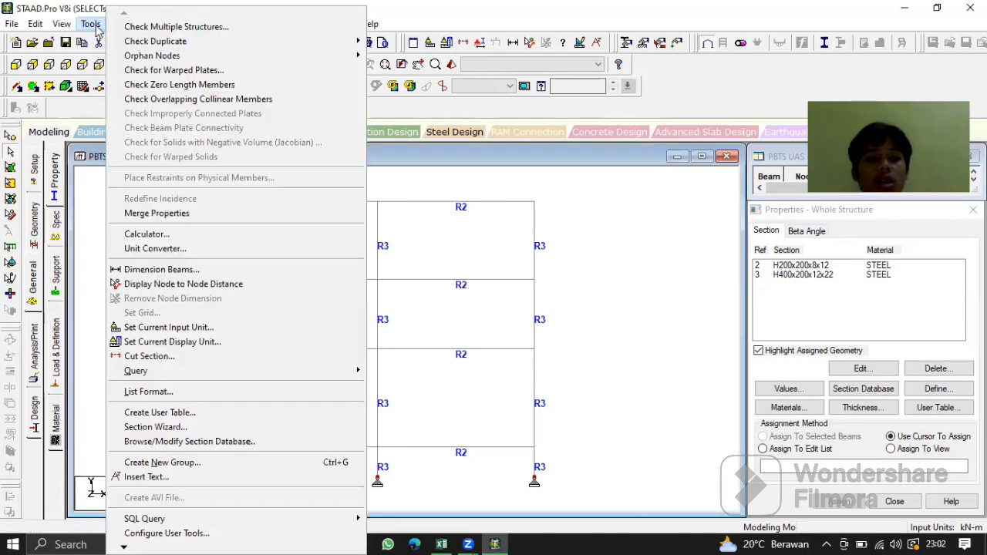
{"action": "left_click", "coordinate": [200, 413]}
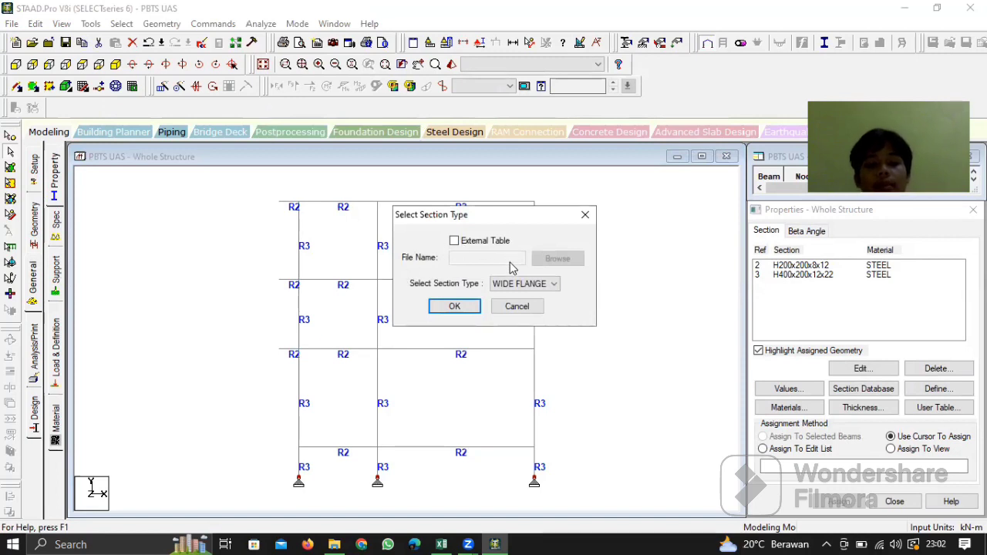
{"action": "left_click", "coordinate": [455, 307]}
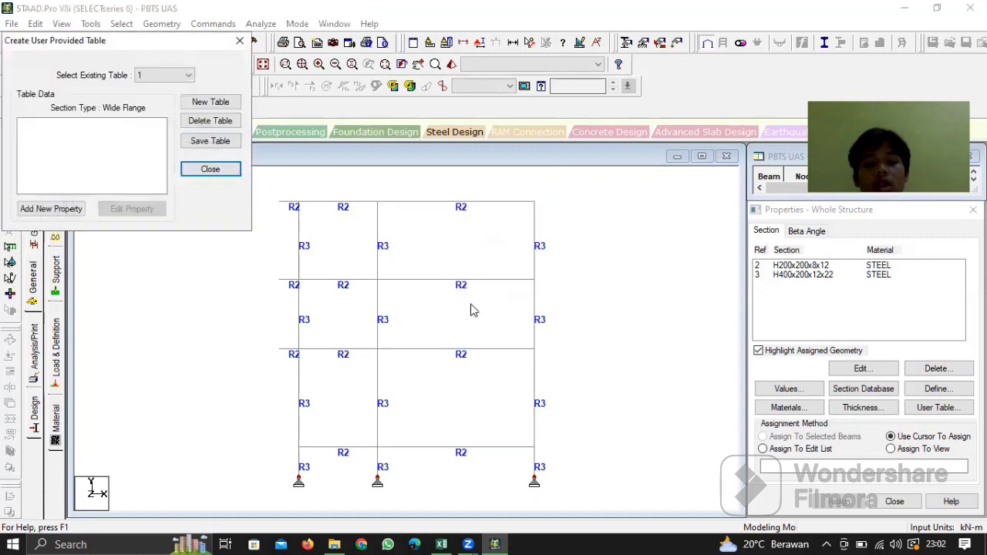
{"action": "left_click", "coordinate": [210, 104]}
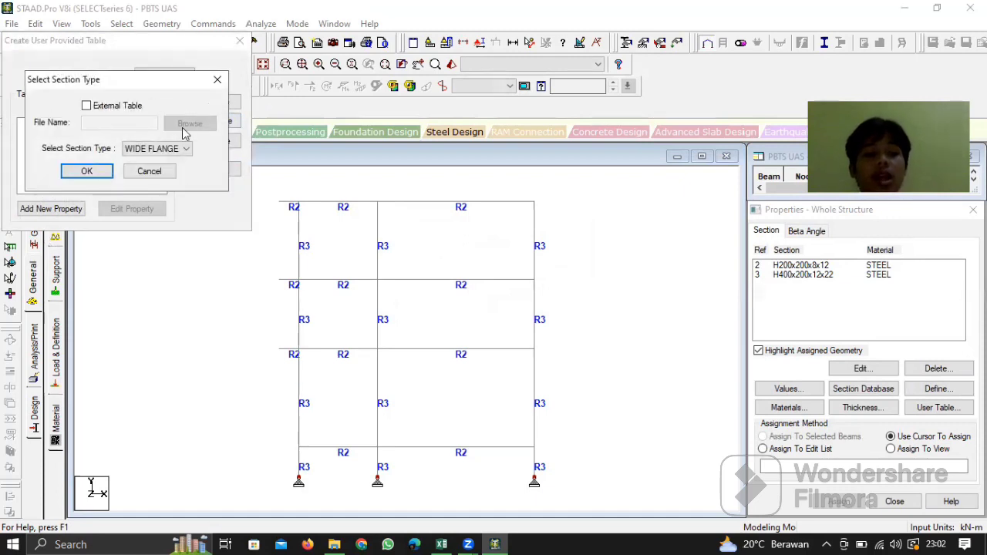
{"action": "left_click", "coordinate": [97, 176]}
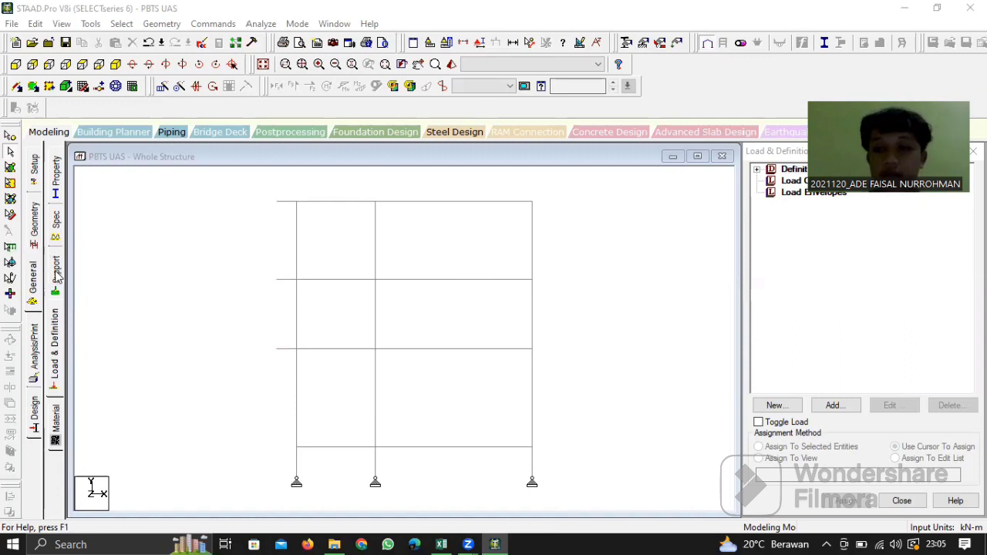
- Create primary load case 1 titled BEBAN MATI with the Dead loading type
{"action": "left_click", "coordinate": [62, 327]}
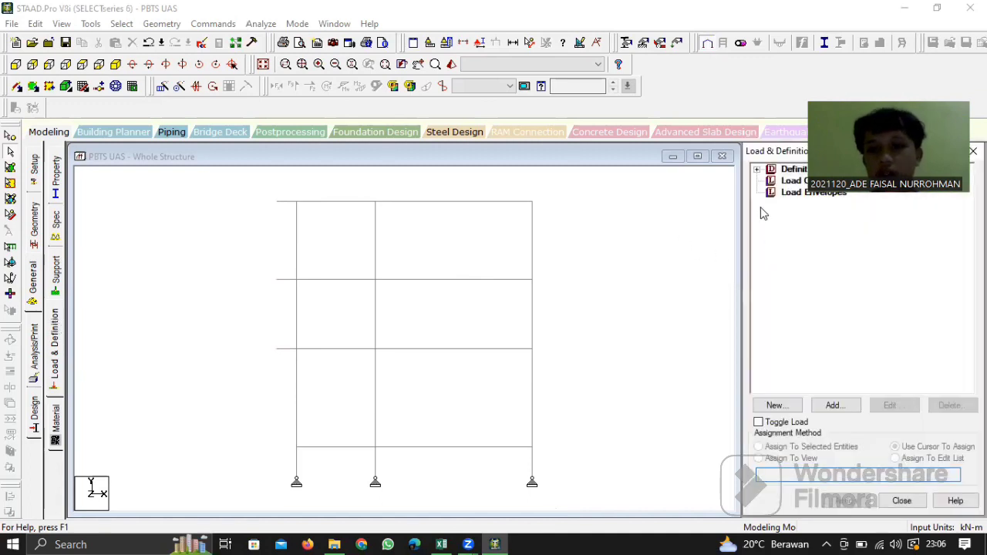
{"action": "left_click", "coordinate": [791, 182]}
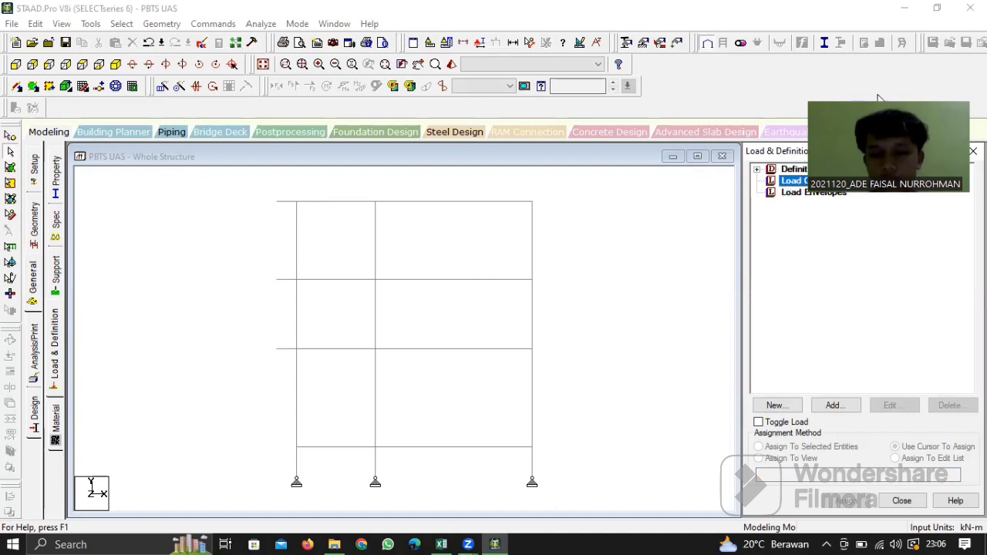
{"action": "left_click", "coordinate": [833, 405]}
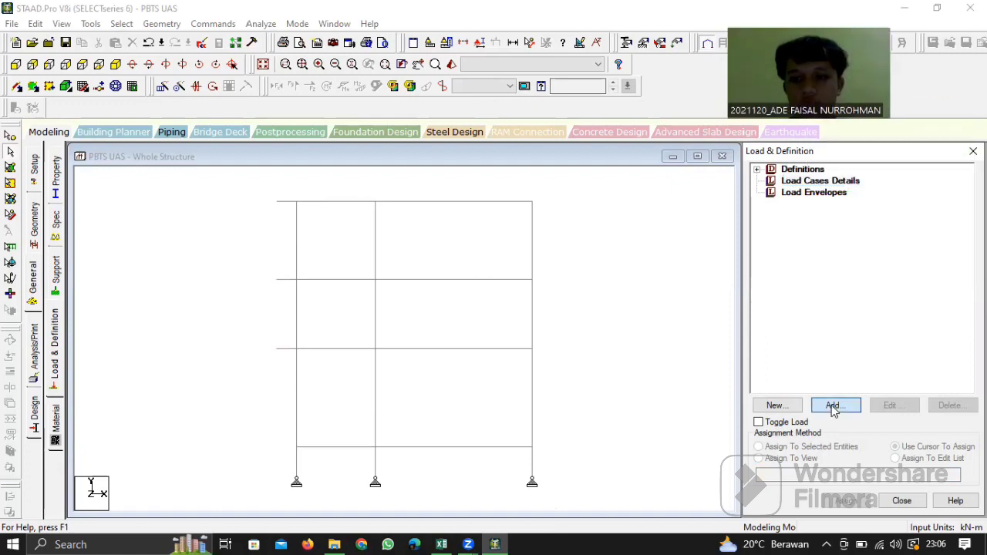
{"action": "left_click_drag", "start_coordinate": [440, 246], "coordinate": [367, 247]}
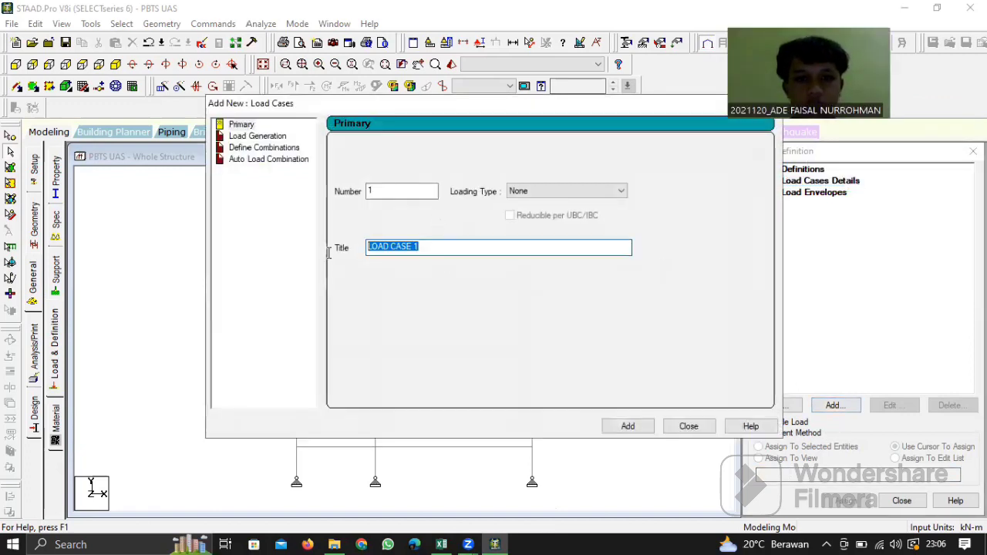
{"action": "type", "text": "BEBA"}
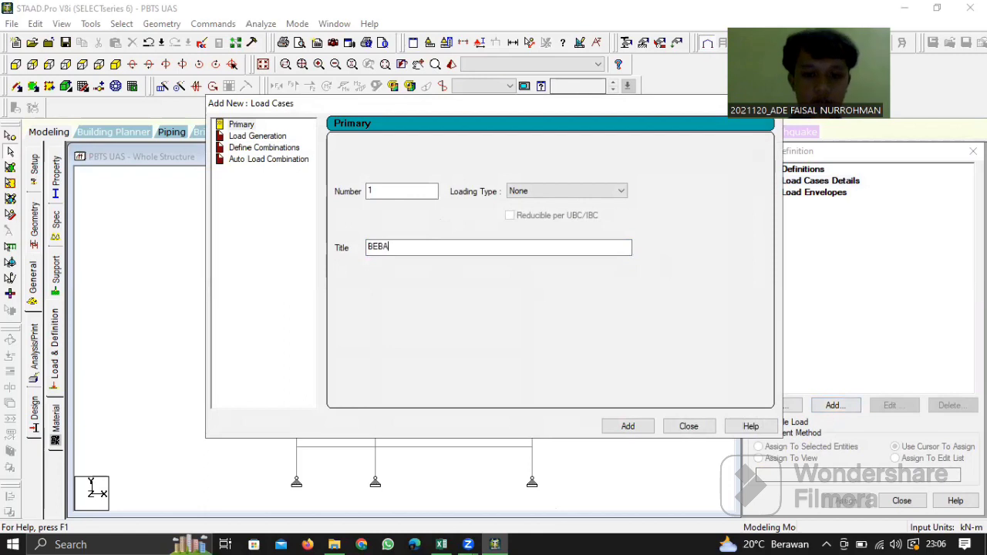
{"action": "type", "text": "N MATI"}
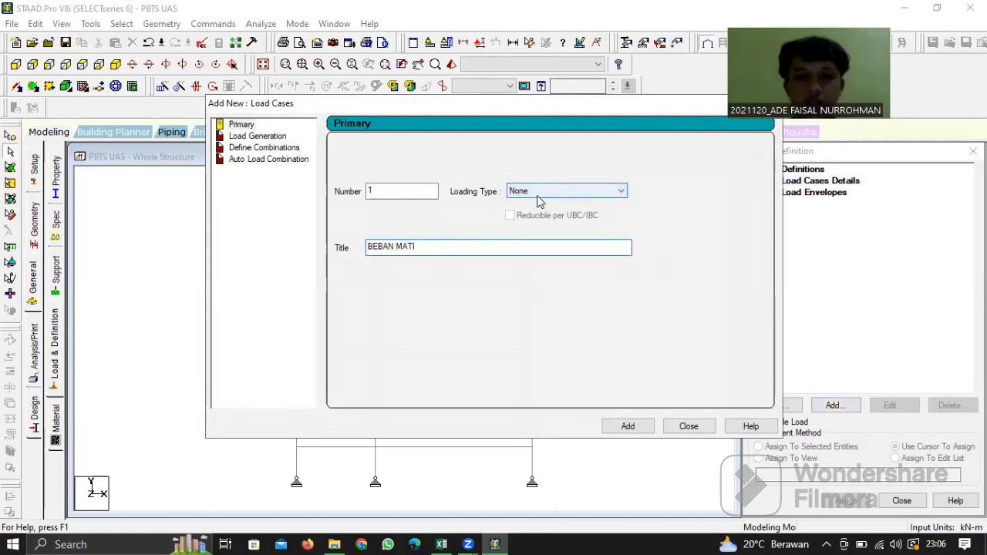
{"action": "left_click", "coordinate": [540, 194]}
{"action": "left_click", "coordinate": [530, 211]}
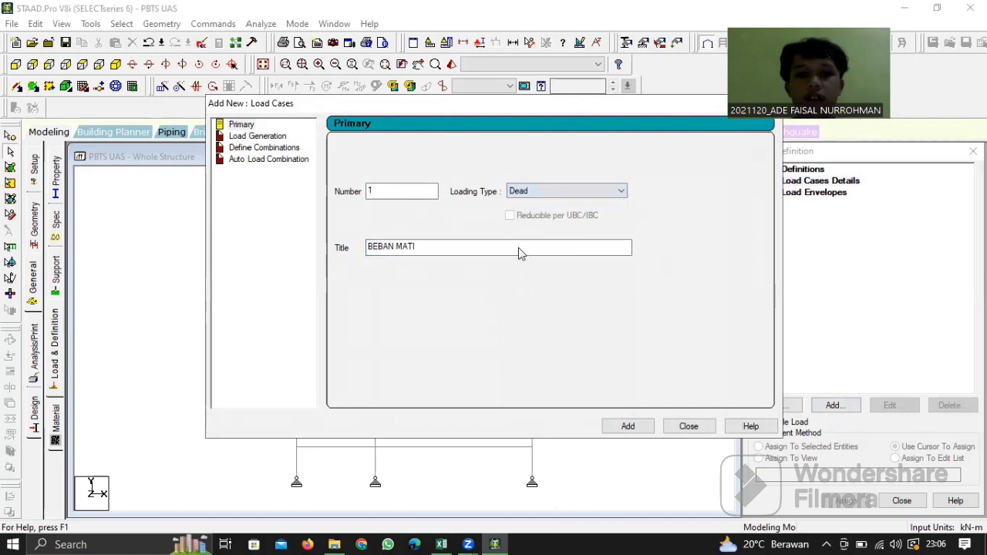
{"action": "left_click", "coordinate": [628, 426]}
- Create primary load case 2 titled BEBAN HIDUP with the Live loading type
{"action": "left_click_drag", "start_coordinate": [432, 247], "coordinate": [305, 278]}
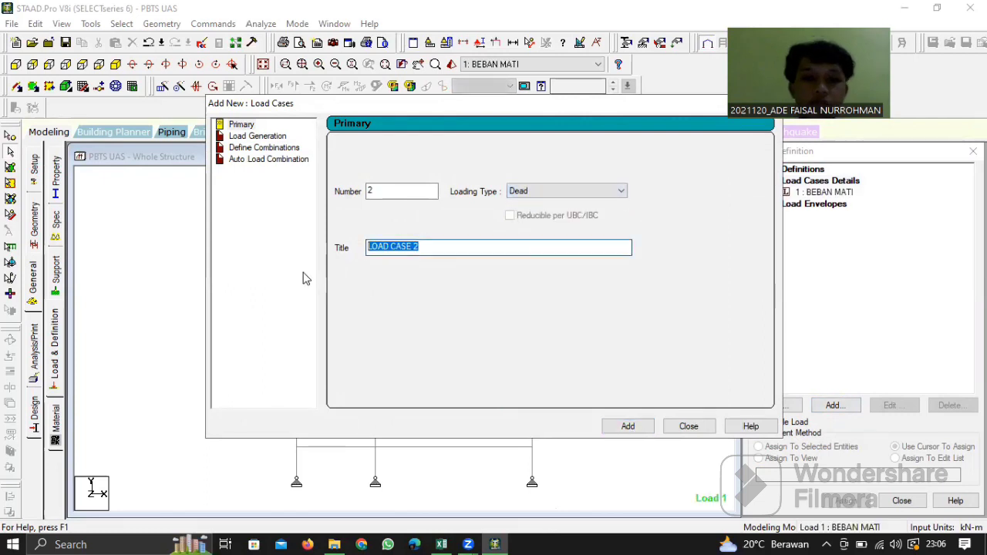
{"action": "type", "text": "BEBAN HIDUP"}
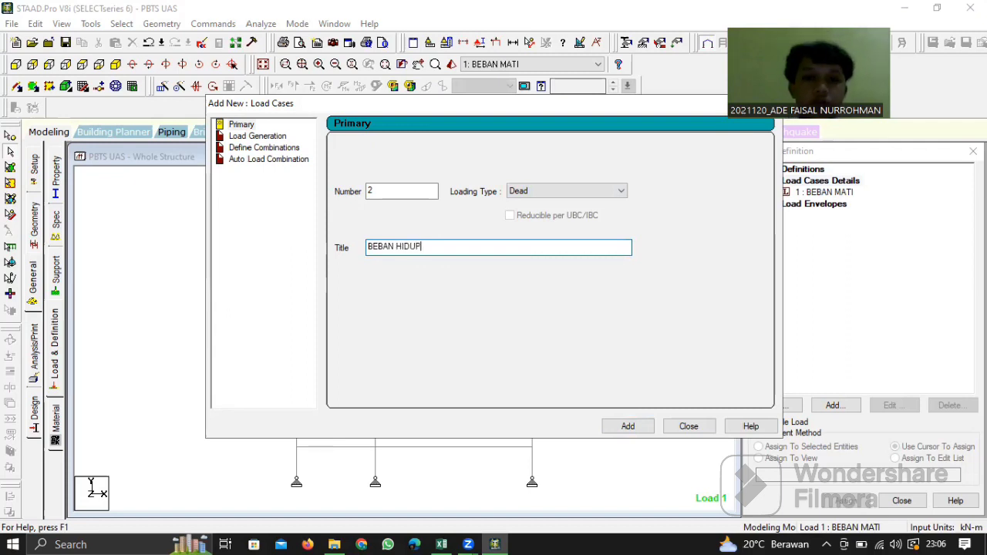
{"action": "left_click", "coordinate": [545, 193]}
{"action": "left_click", "coordinate": [517, 213]}
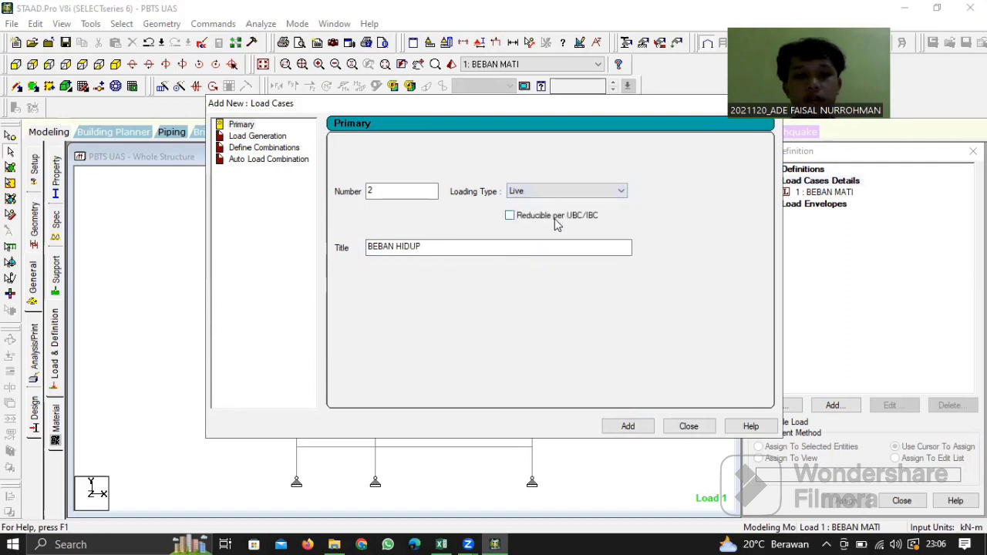
{"action": "left_click", "coordinate": [626, 427]}
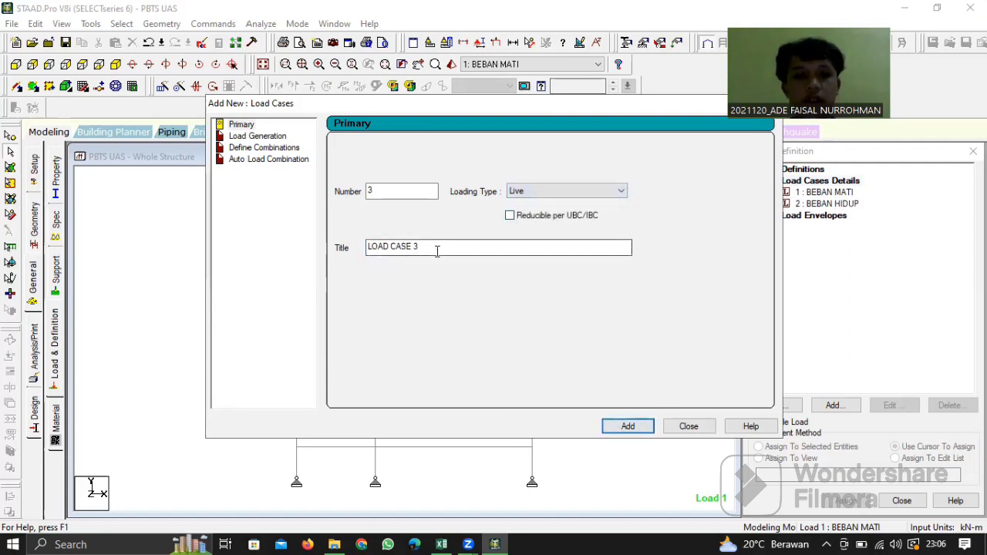
- Create primary load case 3 titled BEBAN GEMPA with the Seismic loading type and finish adding load cases
{"action": "left_click_drag", "start_coordinate": [436, 249], "coordinate": [314, 262]}
{"action": "type", "text": "BEBAN GEMPA"}
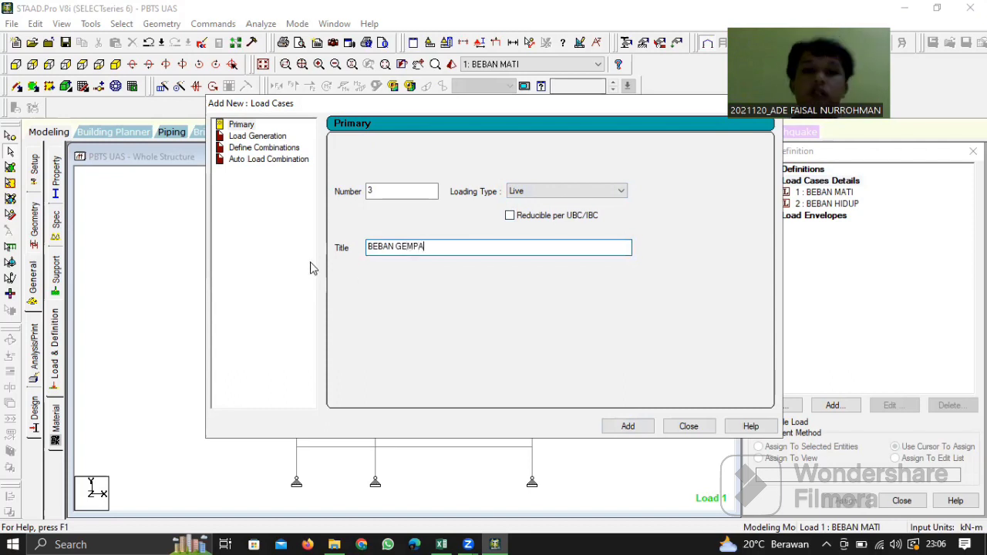
{"action": "left_click", "coordinate": [547, 196]}
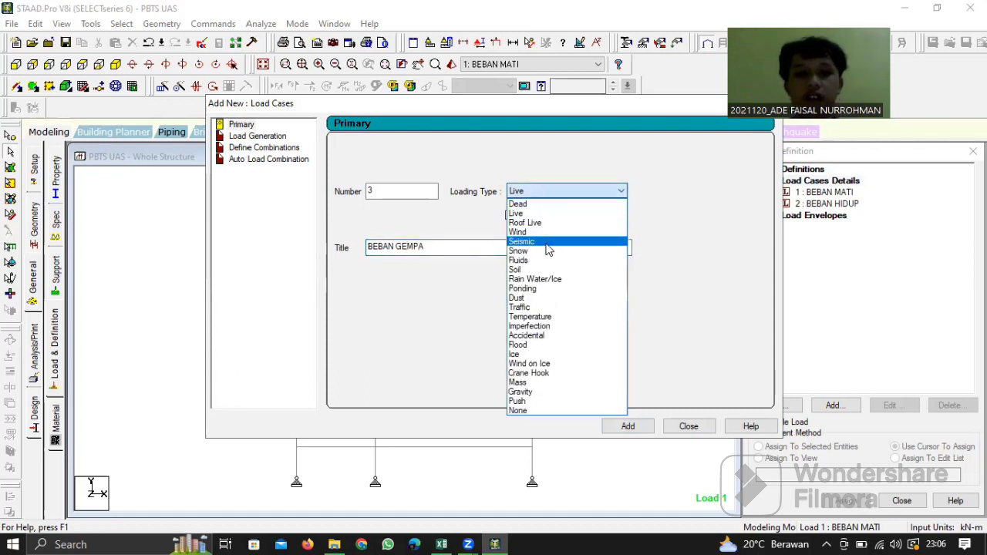
{"action": "left_click", "coordinate": [547, 249]}
{"action": "left_click", "coordinate": [629, 425]}
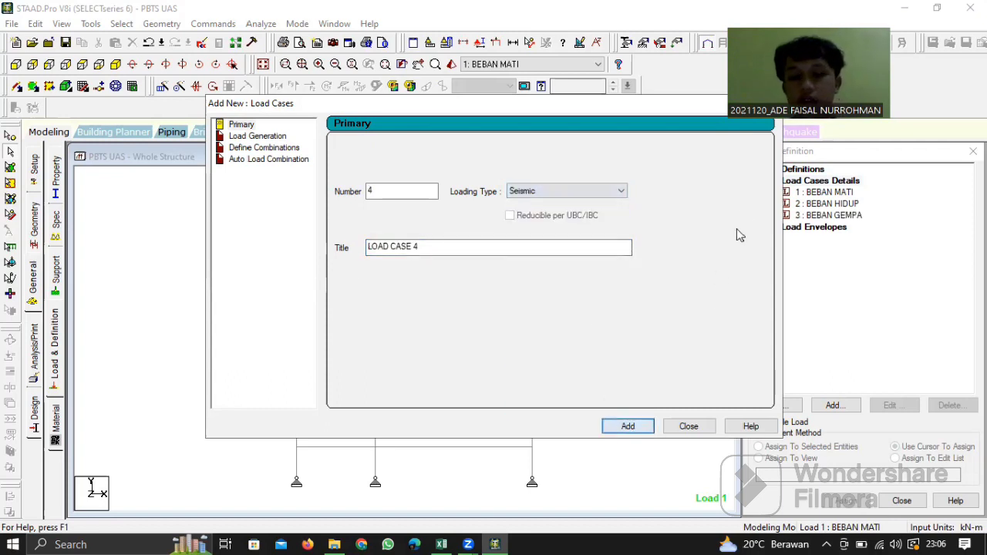
{"action": "left_click_drag", "start_coordinate": [588, 105], "coordinate": [429, 135]}
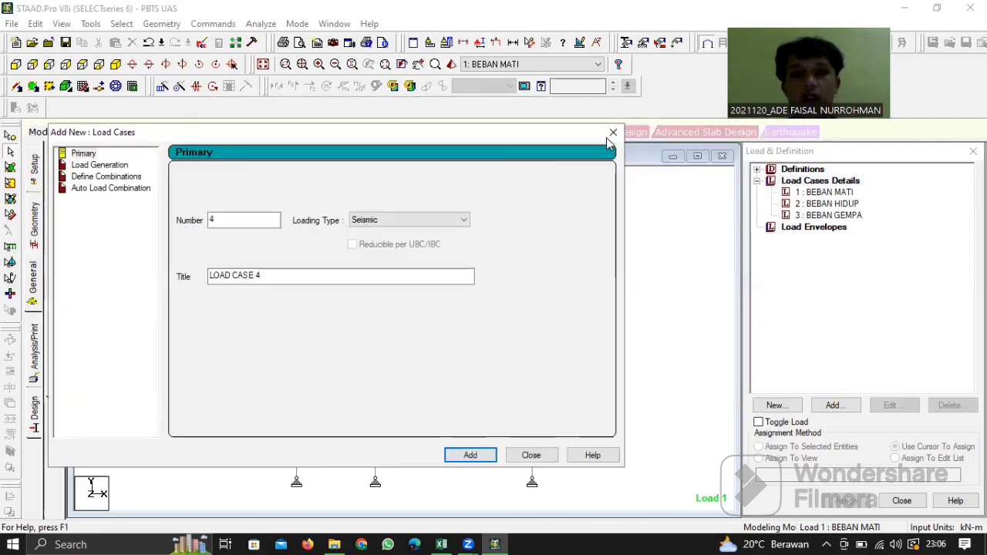
{"action": "left_click", "coordinate": [612, 133]}
- Add a uniform member force of -12 kN/m in the GY direction to the BEBAN MATI load case
{"action": "left_click", "coordinate": [802, 192]}
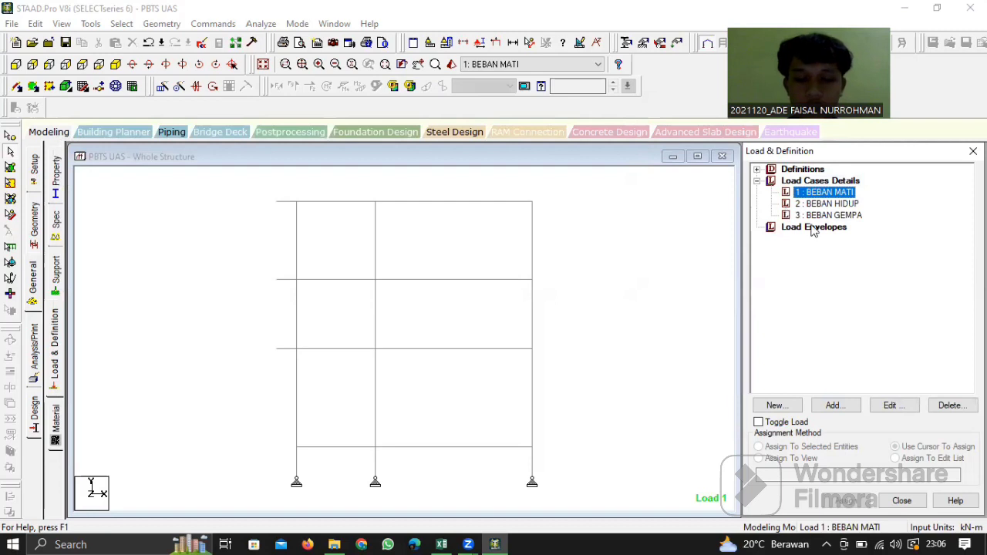
{"action": "left_click", "coordinate": [826, 409]}
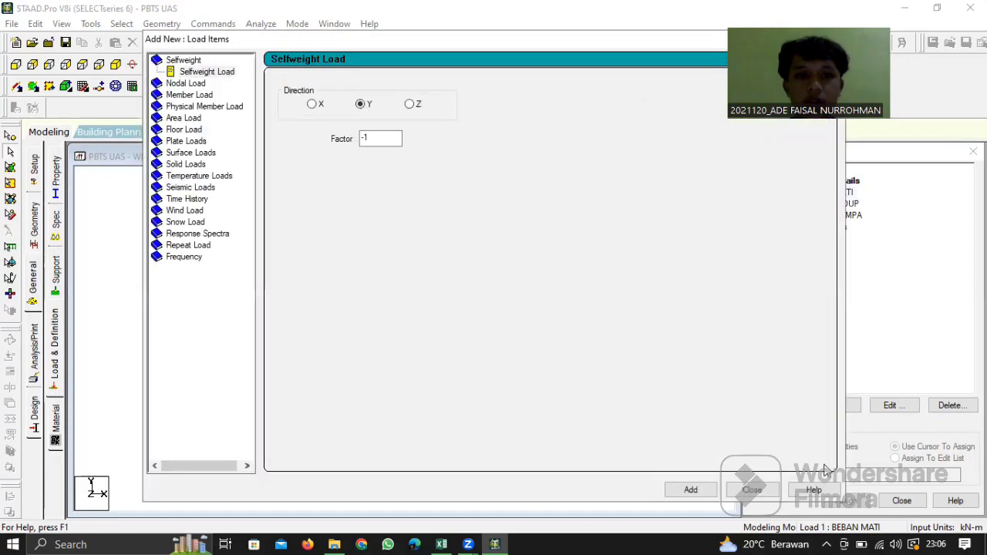
{"action": "left_click", "coordinate": [179, 95]}
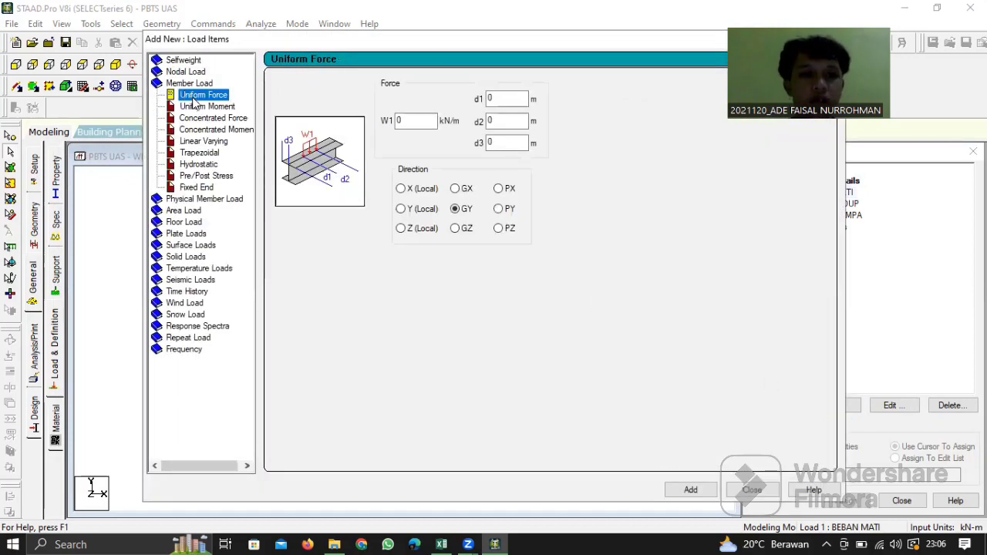
{"action": "left_click", "coordinate": [416, 121]}
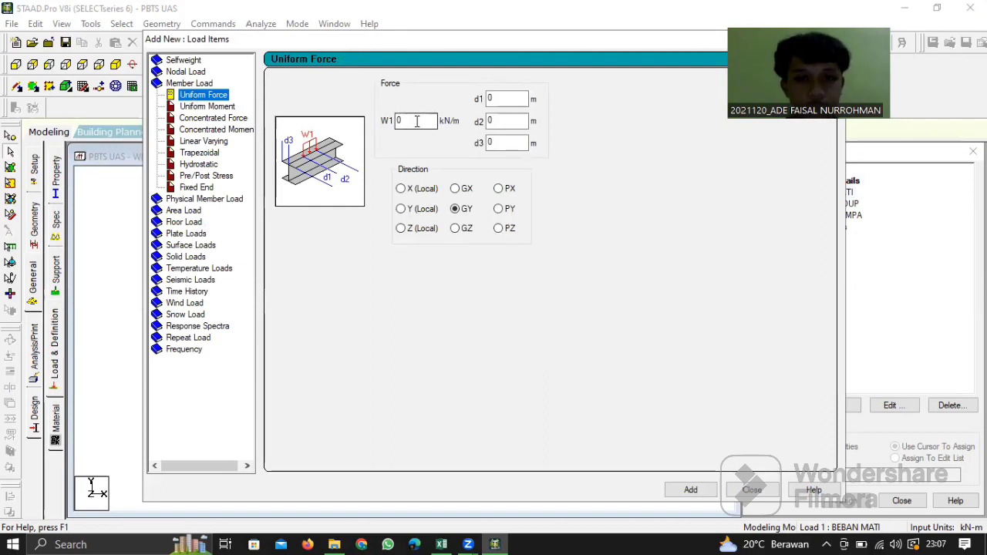
{"action": "double_click", "coordinate": [417, 121]}
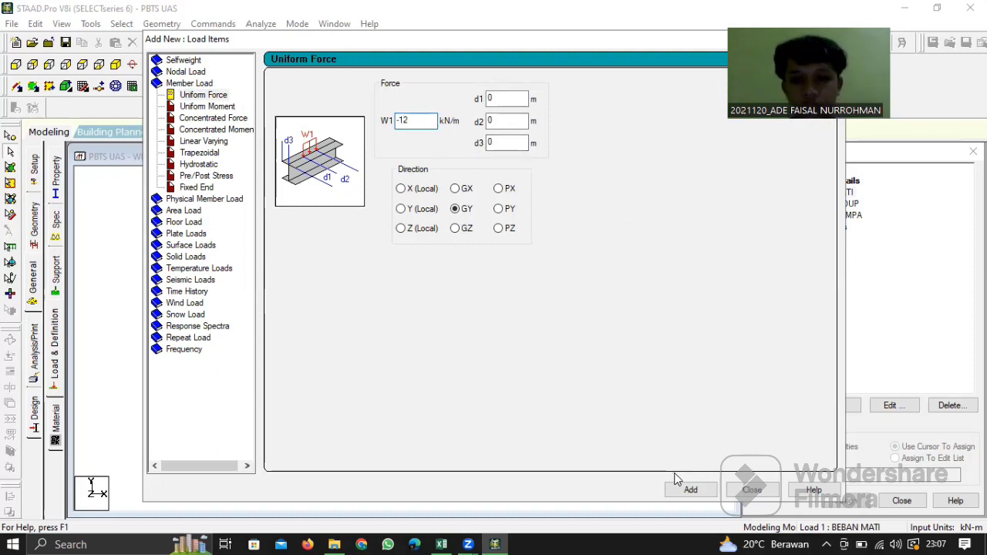
{"action": "left_click", "coordinate": [690, 492]}
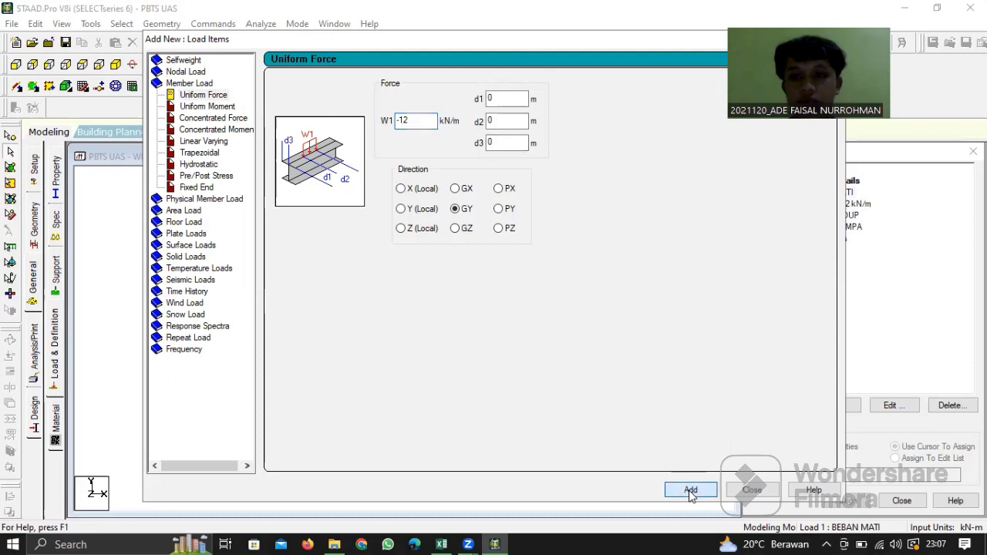
- Add a nodal load with Fy of -10 kN to the BEBAN MATI load case and close the load items dialog
{"action": "left_click", "coordinate": [177, 73]}
{"action": "double_click", "coordinate": [308, 159]}
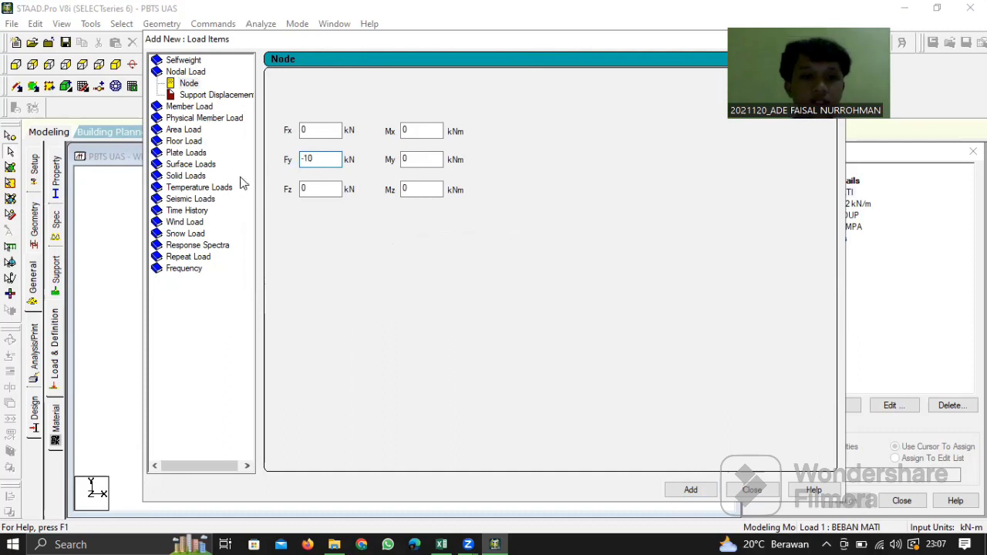
{"action": "left_click", "coordinate": [687, 488]}
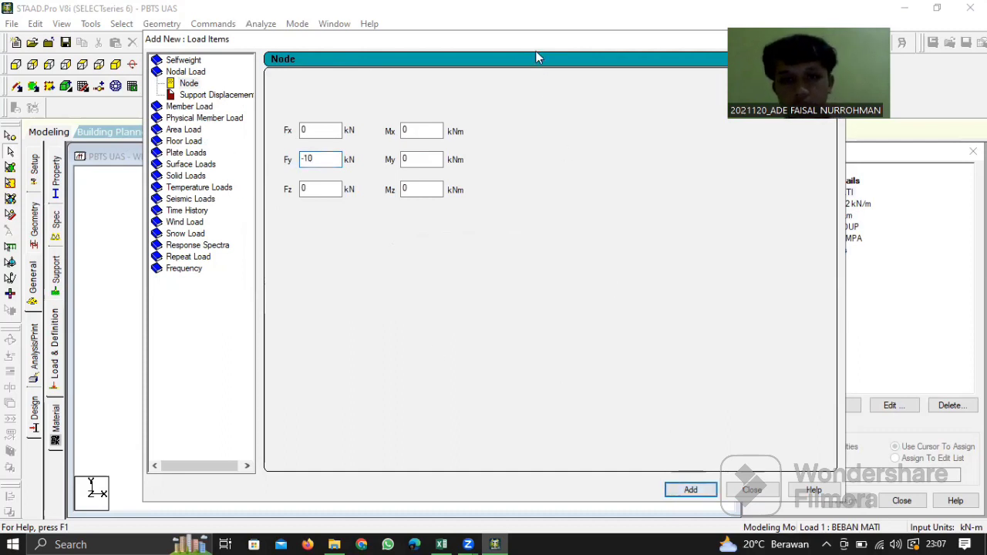
{"action": "left_click_drag", "start_coordinate": [402, 36], "coordinate": [206, 191]}
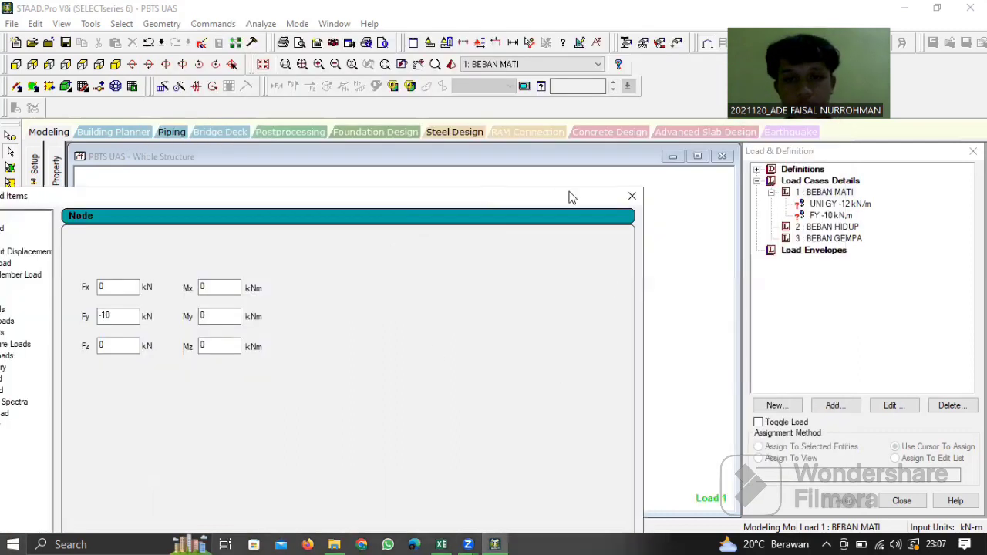
{"action": "left_click", "coordinate": [632, 193]}
- Add a uniform member force of -10 kN/m in the GY direction to the BEBAN HIDUP load case
{"action": "left_click", "coordinate": [799, 228]}
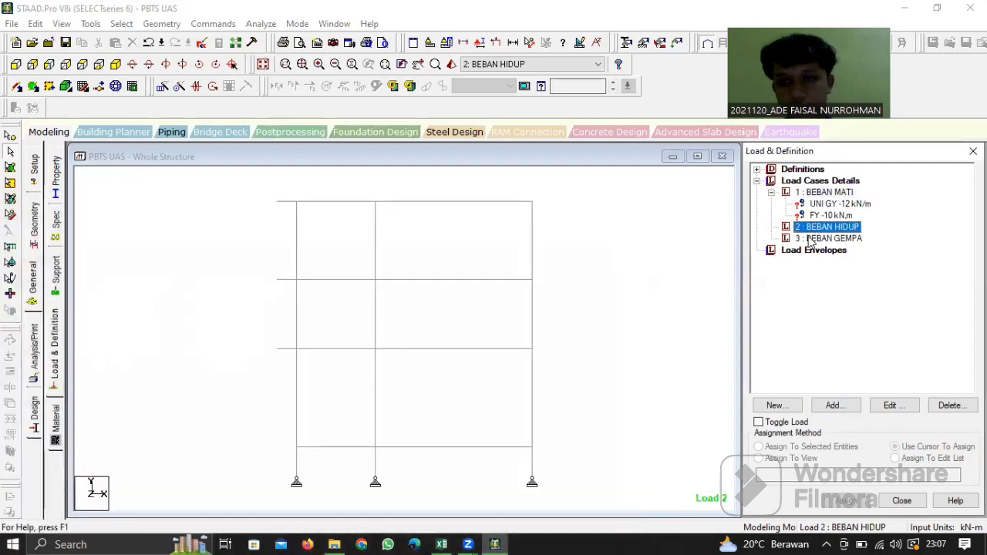
{"action": "left_click", "coordinate": [834, 406]}
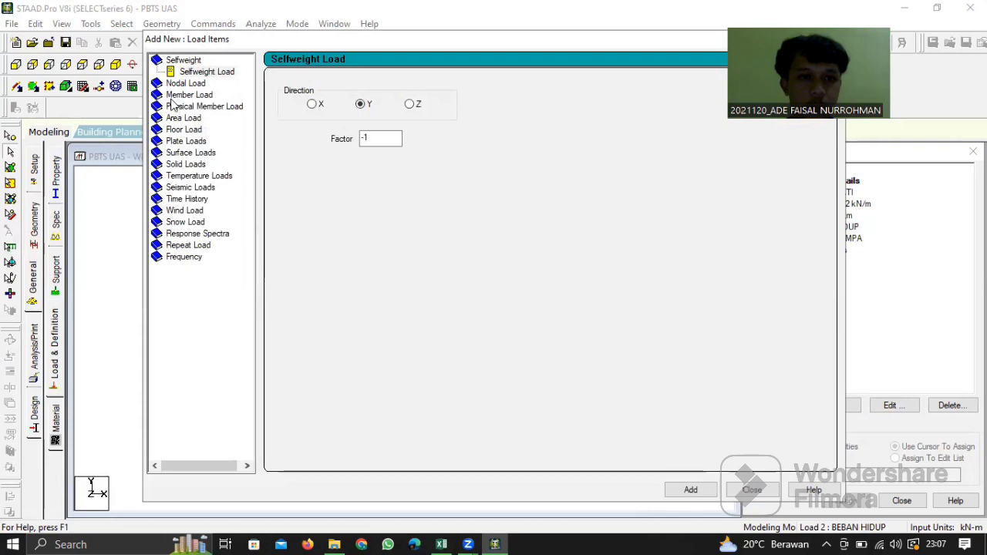
{"action": "left_click", "coordinate": [187, 94]}
{"action": "left_click_drag", "start_coordinate": [423, 122], "coordinate": [280, 106]}
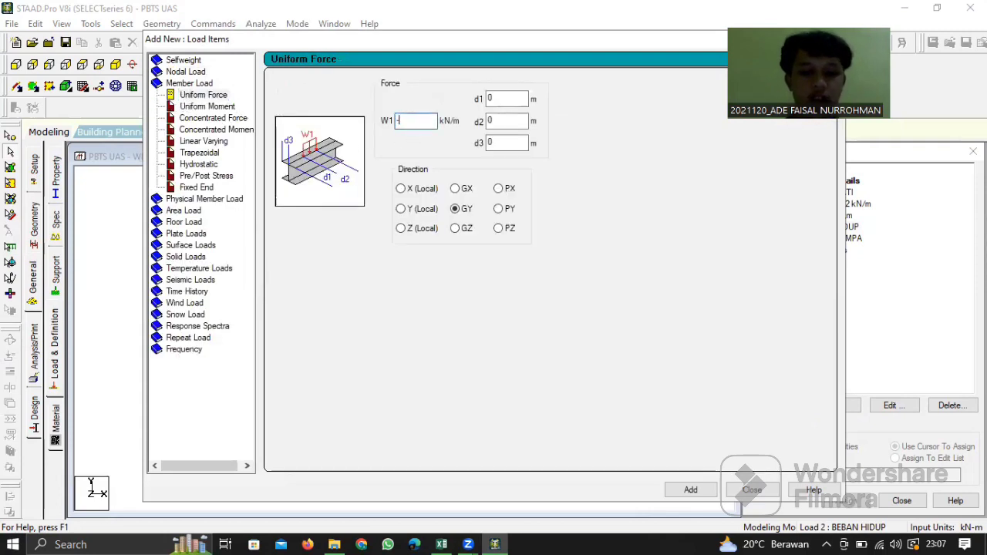
{"action": "type", "text": "-10"}
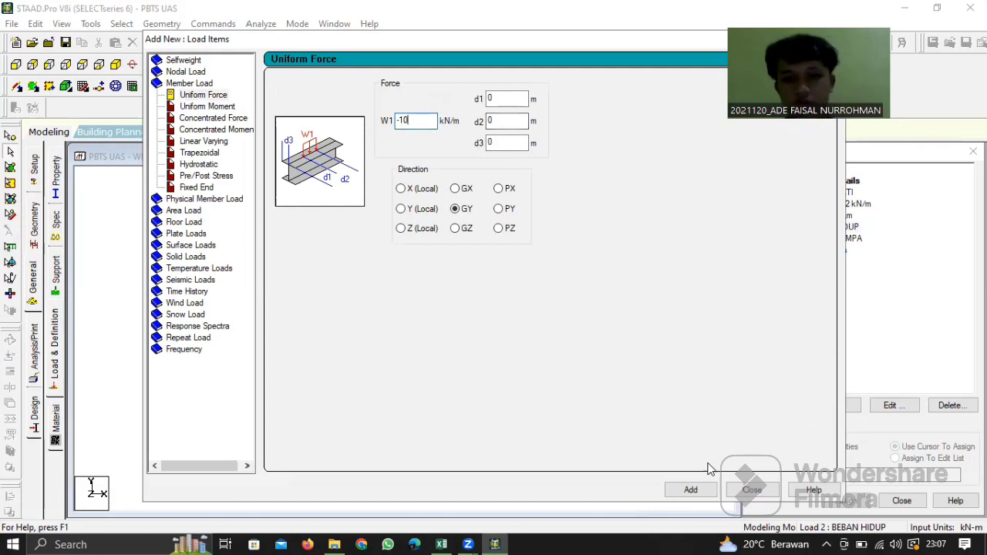
{"action": "left_click", "coordinate": [692, 491]}
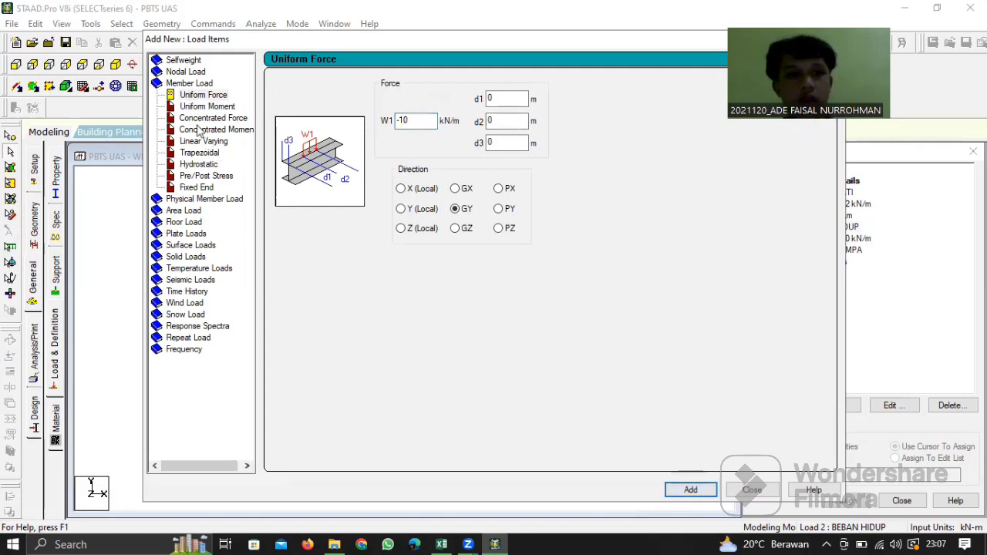
- Add a nodal load with Fy of -5 kN to the BEBAN HIDUP load case and close the load items dialog
{"action": "left_click", "coordinate": [179, 73]}
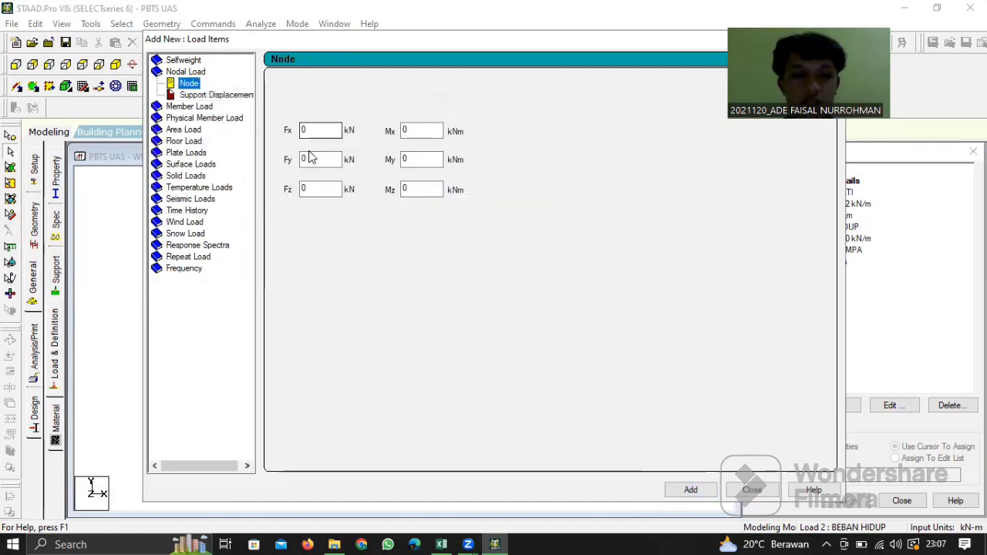
{"action": "double_click", "coordinate": [309, 158]}
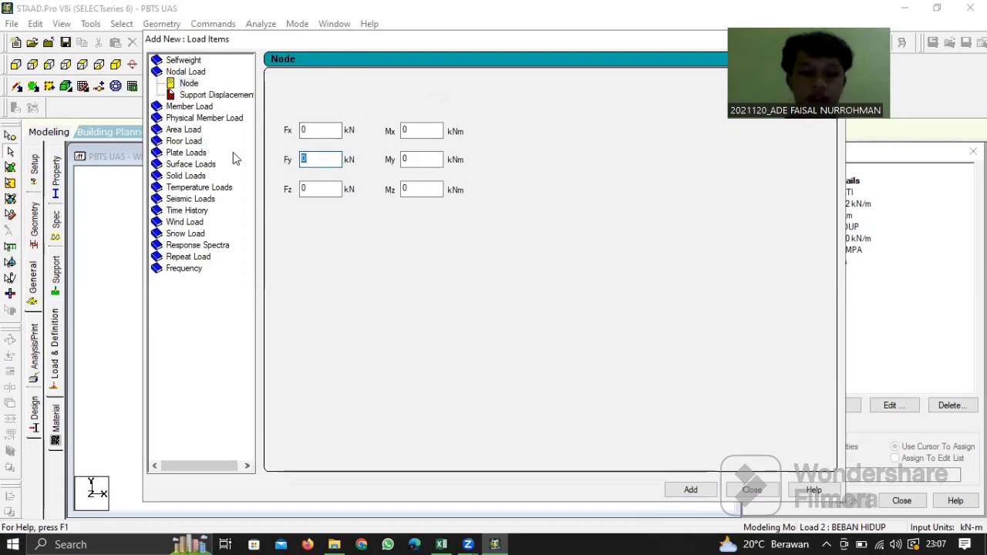
{"action": "type", "text": "-5"}
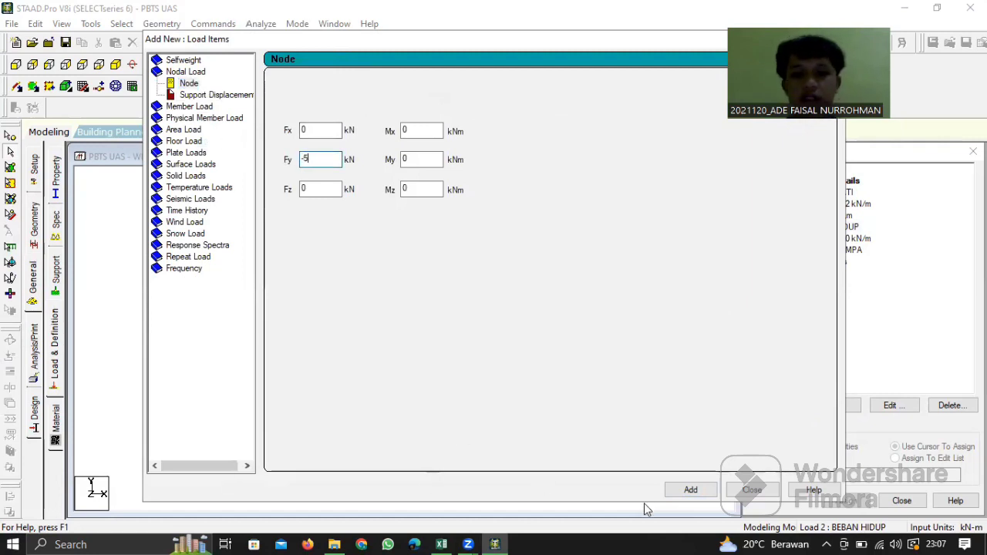
{"action": "left_click", "coordinate": [690, 490]}
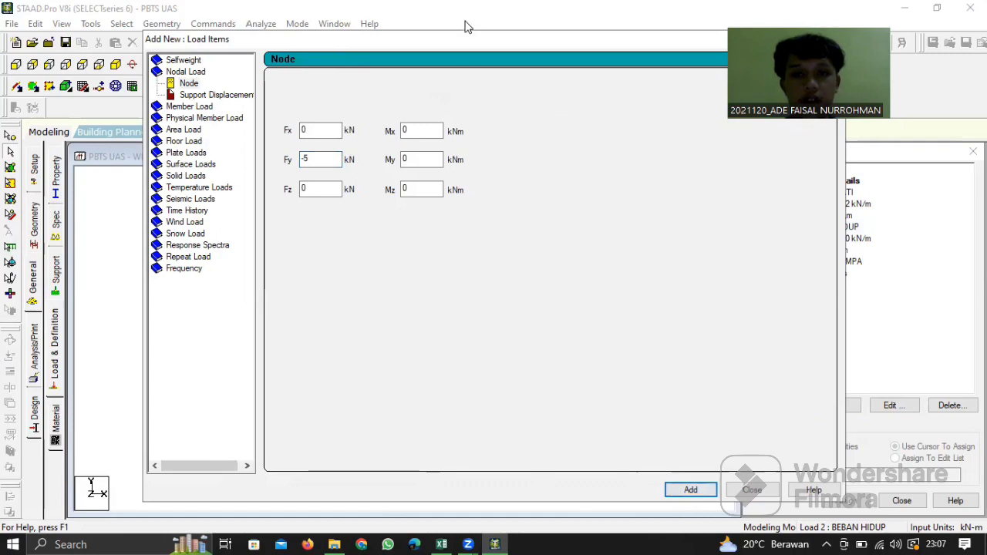
{"action": "left_click_drag", "start_coordinate": [471, 38], "coordinate": [346, 121]}
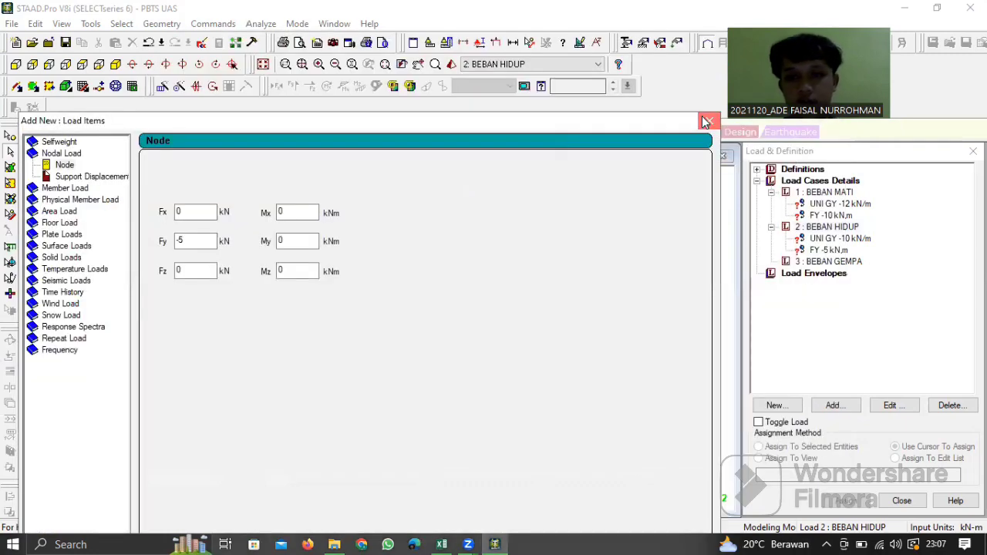
{"action": "left_click", "coordinate": [707, 121]}
- Add a nodal load with Fx of 40 kN to the BEBAN GEMPA load case
{"action": "left_click", "coordinate": [837, 274]}
{"action": "left_click", "coordinate": [834, 262]}
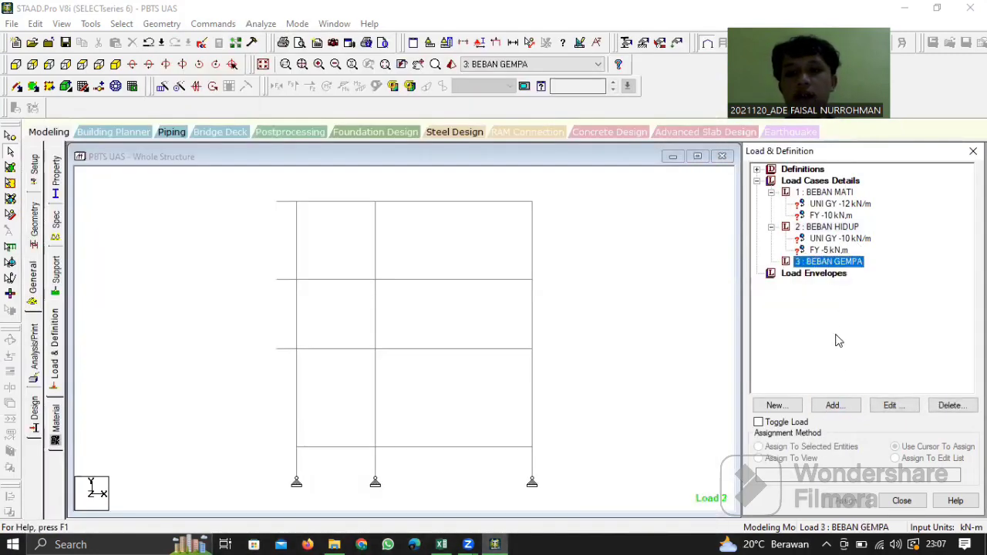
{"action": "left_click", "coordinate": [842, 407]}
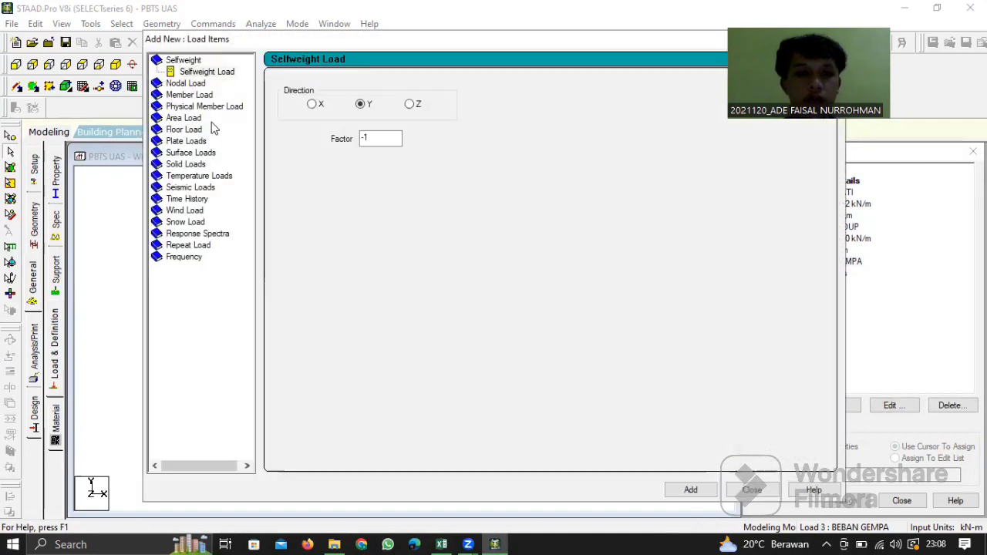
{"action": "left_click", "coordinate": [184, 84]}
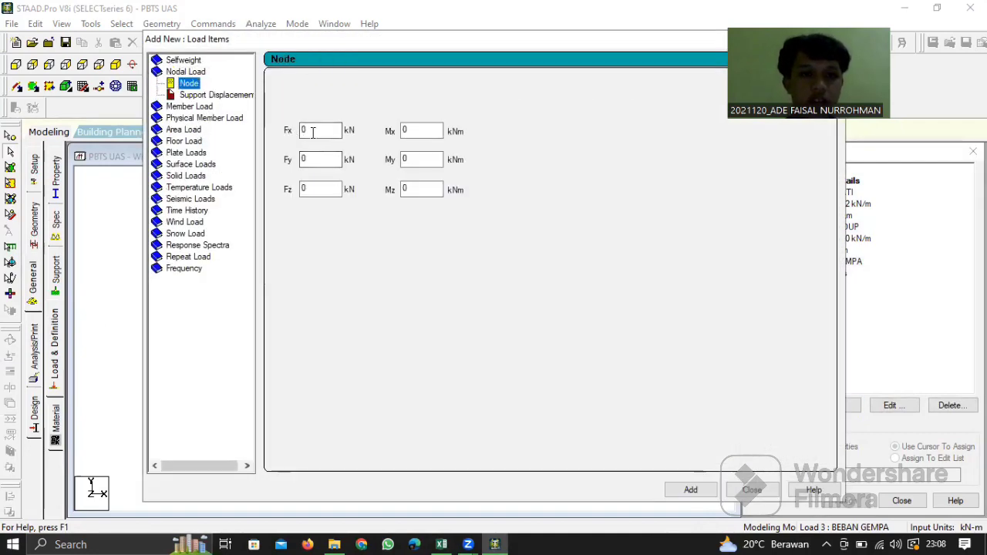
{"action": "left_click_drag", "start_coordinate": [313, 131], "coordinate": [288, 129]}
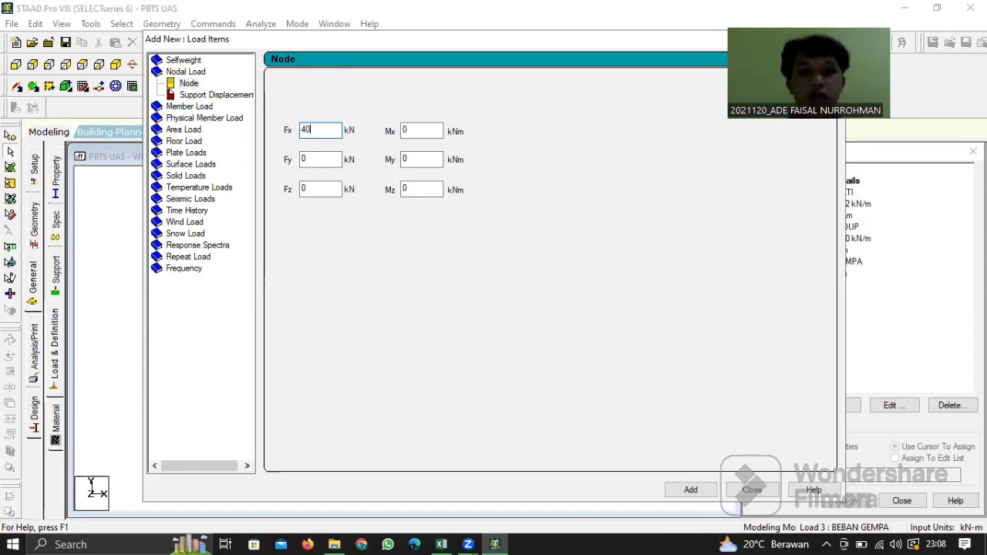
{"action": "left_click", "coordinate": [692, 490]}
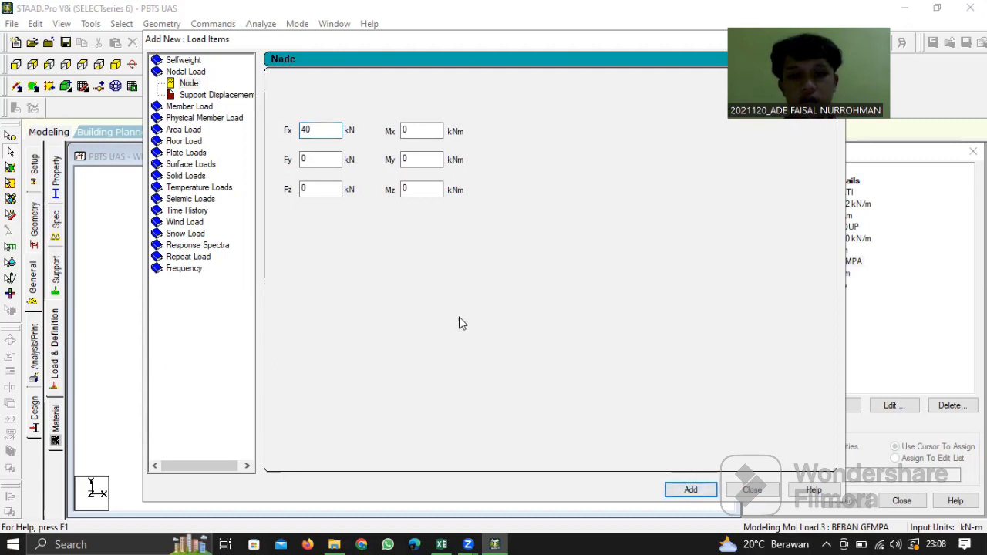
- Add a second nodal load with Fx of 25 kN to the BEBAN GEMPA load case
{"action": "double_click", "coordinate": [314, 129]}
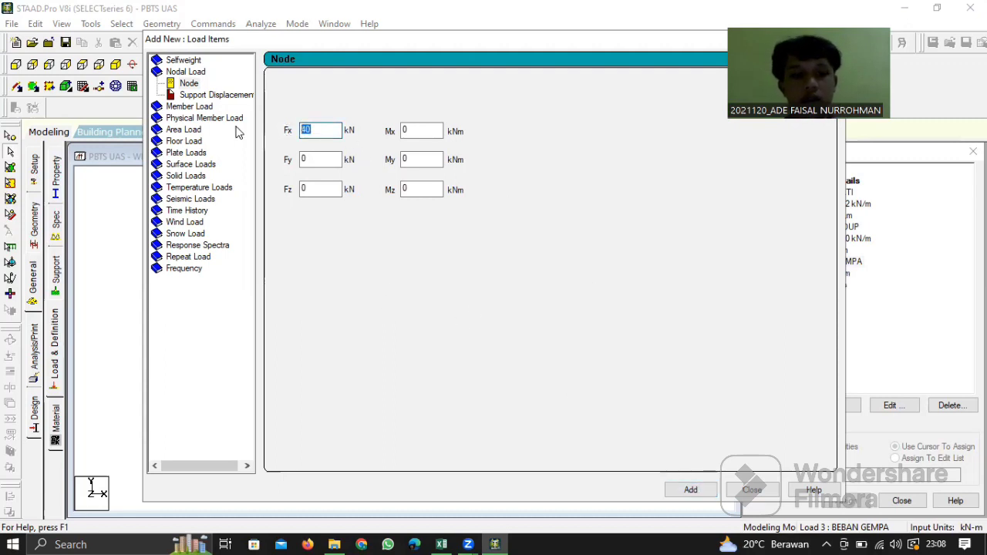
{"action": "type", "text": "25"}
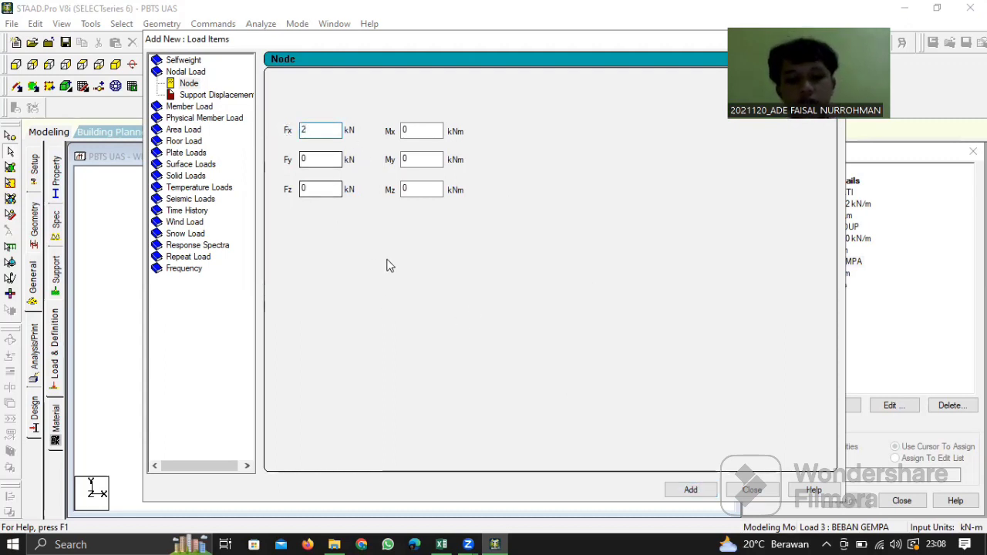
{"action": "left_click", "coordinate": [692, 491]}
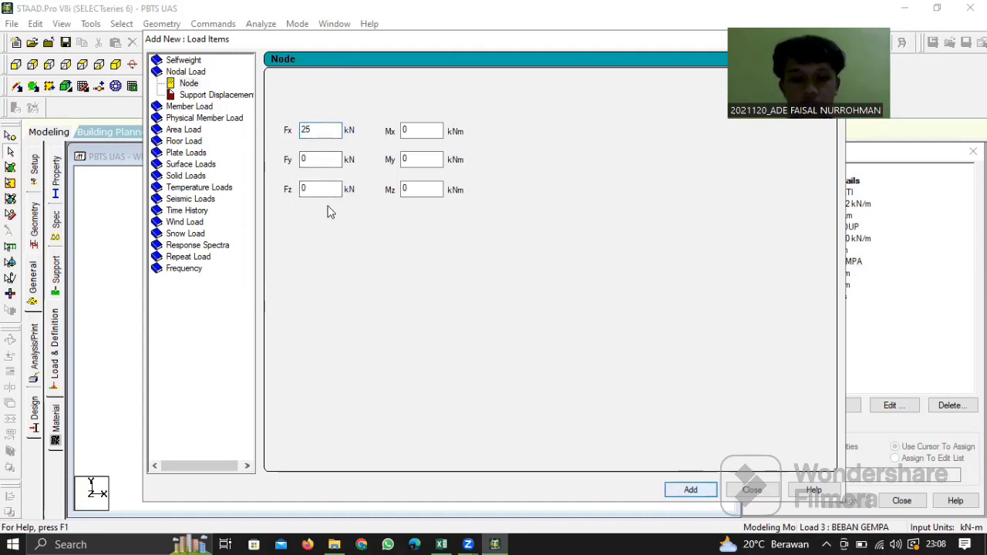
- Add a third nodal load with Fx of 10 kN to the BEBAN GEMPA load case and close the load items dialog
{"action": "double_click", "coordinate": [320, 129]}
{"action": "type", "text": "1"}
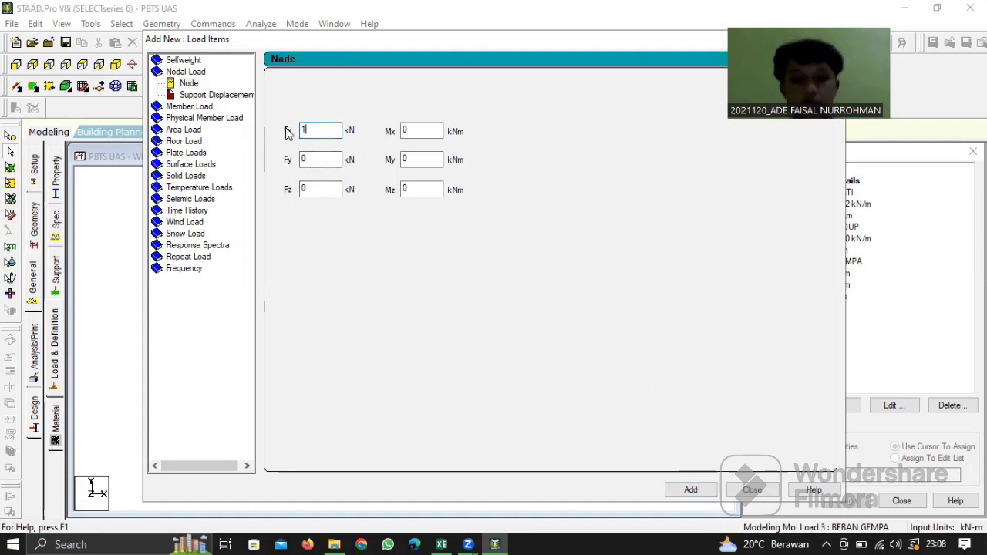
{"action": "type", "text": "0"}
{"action": "left_click", "coordinate": [690, 490]}
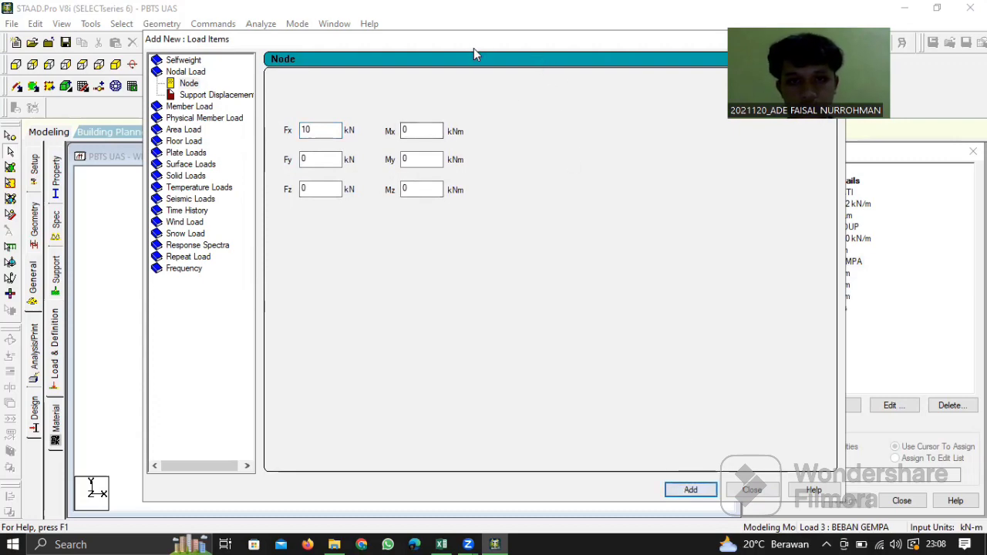
{"action": "left_click_drag", "start_coordinate": [474, 48], "coordinate": [308, 162]}
{"action": "left_click", "coordinate": [665, 156]}
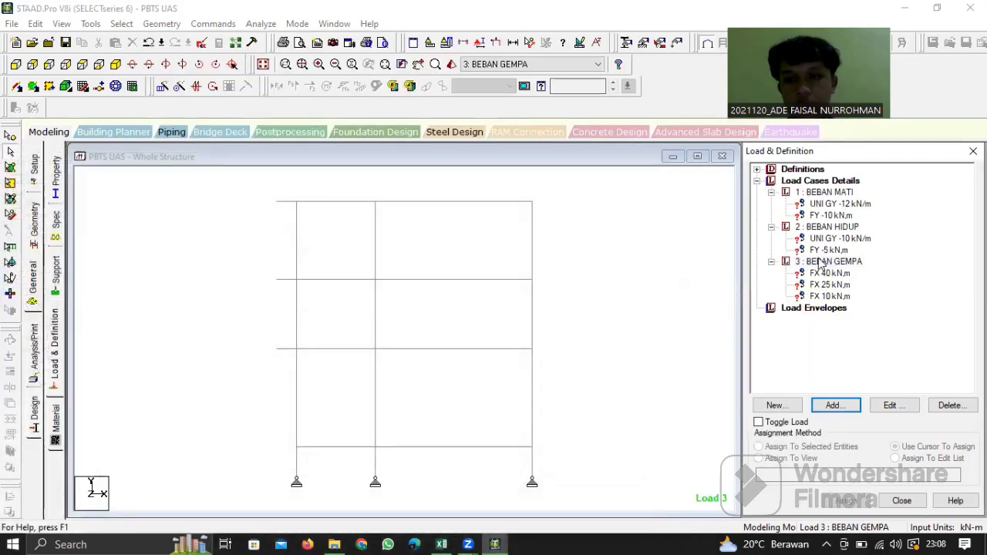
- Assign the BEBAN MATI uniform load of -12 kN/m to the horizontal beams on all four levels of the frame
{"action": "left_click", "coordinate": [819, 204]}
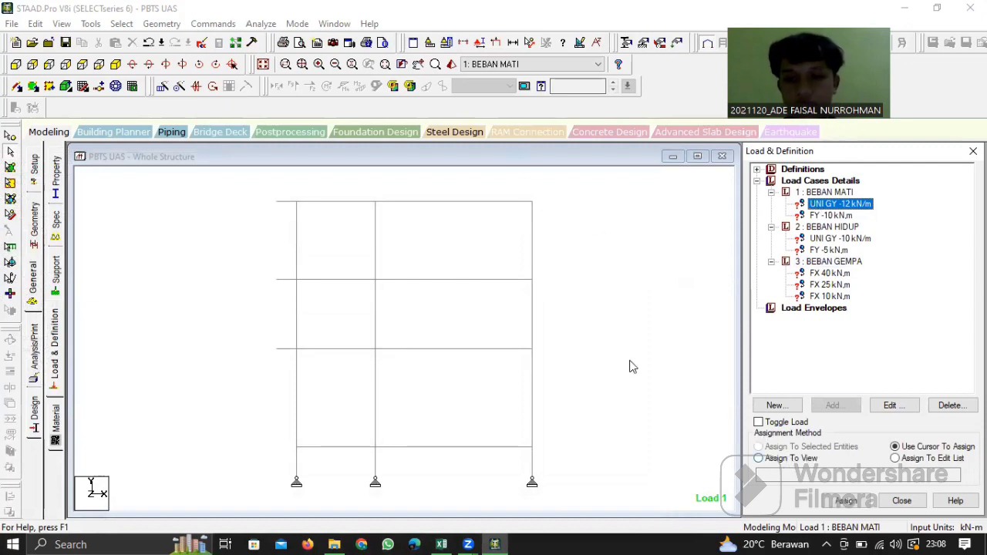
{"action": "left_click_drag", "start_coordinate": [254, 192], "coordinate": [609, 232]}
{"action": "left_click_drag", "start_coordinate": [246, 257], "coordinate": [563, 355]}
{"action": "left_click", "coordinate": [270, 217]}
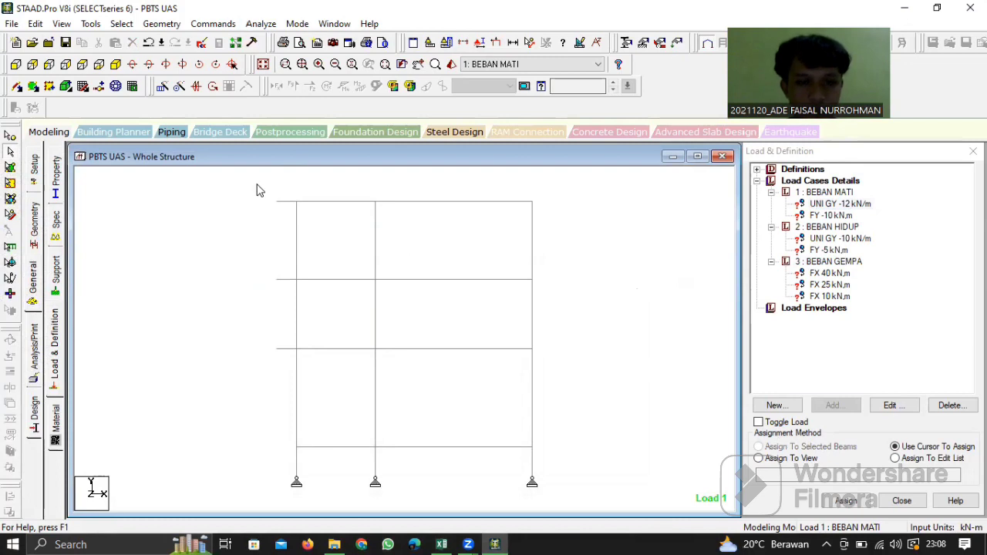
{"action": "left_click_drag", "start_coordinate": [259, 191], "coordinate": [544, 241]}
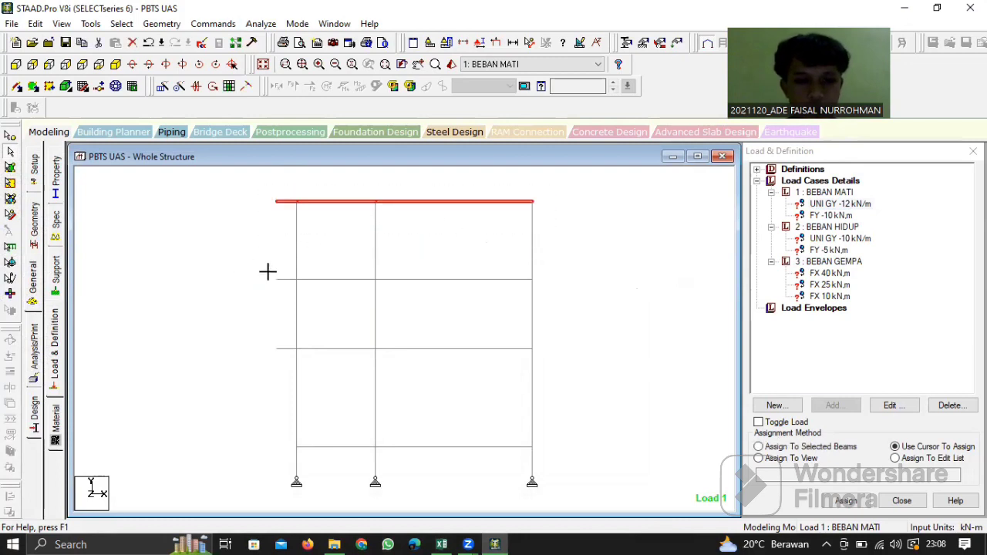
{"action": "left_click_drag", "start_coordinate": [268, 272], "coordinate": [569, 316], "text": "ctrl"}
{"action": "left_click_drag", "start_coordinate": [259, 330], "coordinate": [566, 379], "text": "ctrl"}
{"action": "left_click_drag", "start_coordinate": [270, 436], "coordinate": [552, 464], "text": "ctrl"}
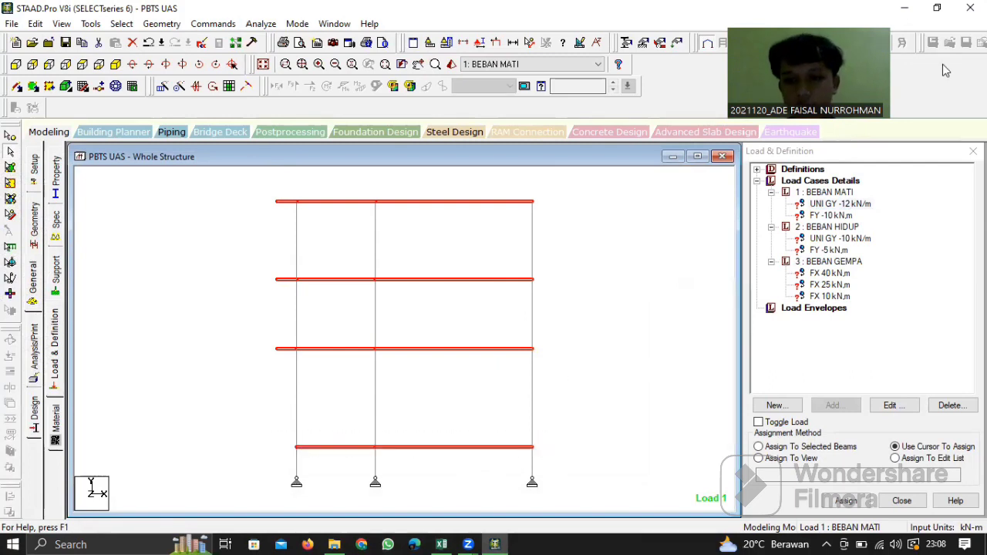
{"action": "left_click", "coordinate": [759, 447]}
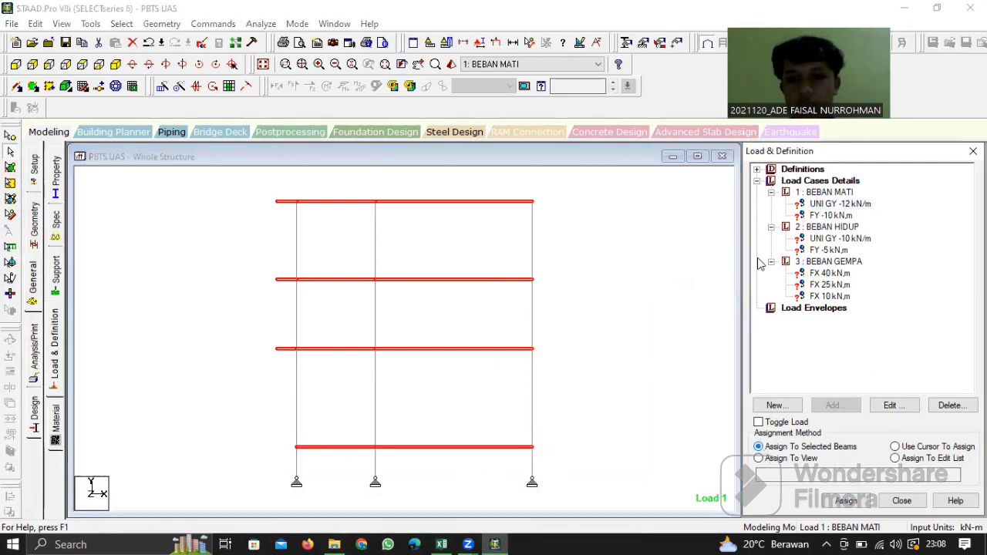
{"action": "left_click", "coordinate": [845, 501]}
{"action": "left_click", "coordinate": [882, 369]}
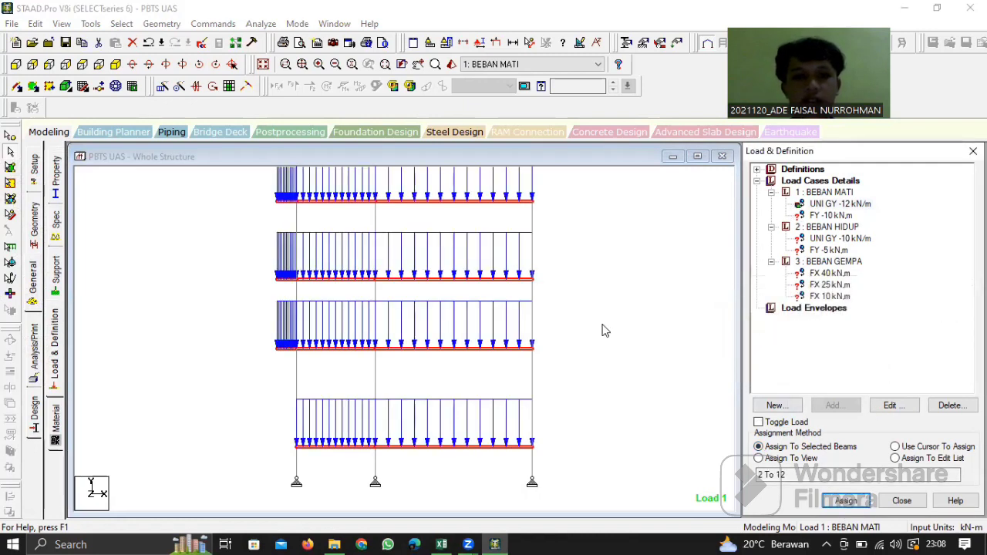
{"action": "left_click", "coordinate": [590, 317]}
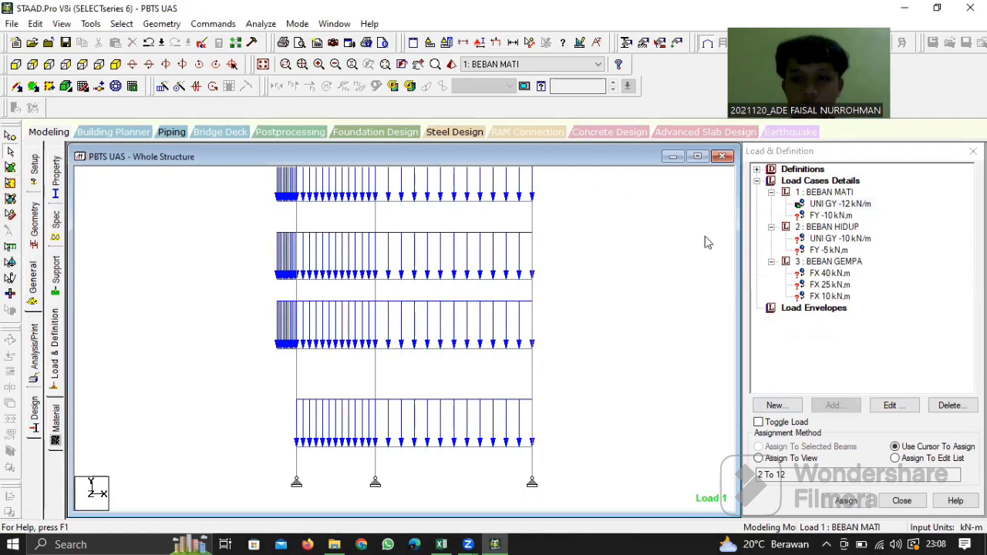
- Assign the BEBAN MATI nodal load of Fy -10 kN to all beam-level nodes on the four levels, excluding the supports
{"action": "left_click", "coordinate": [832, 215]}
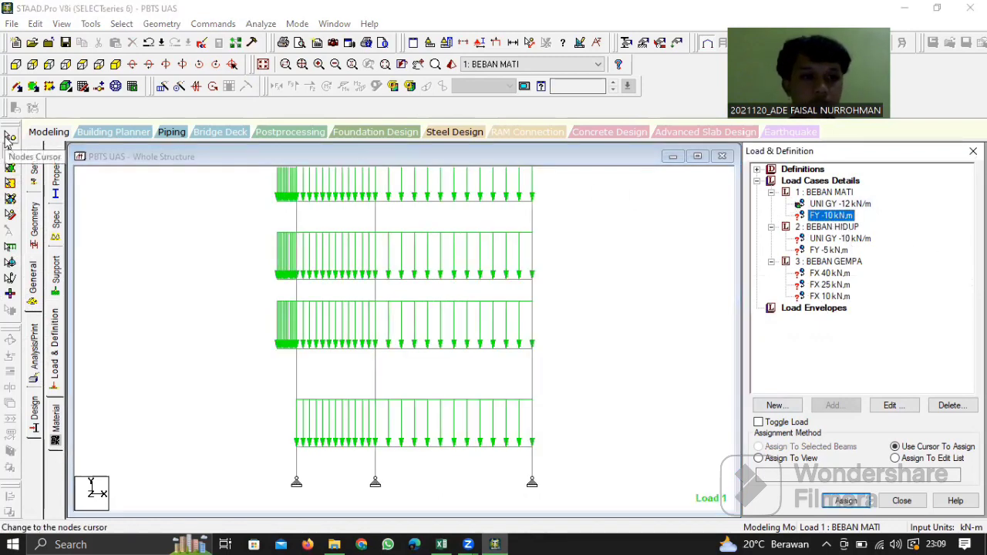
{"action": "left_click", "coordinate": [10, 151]}
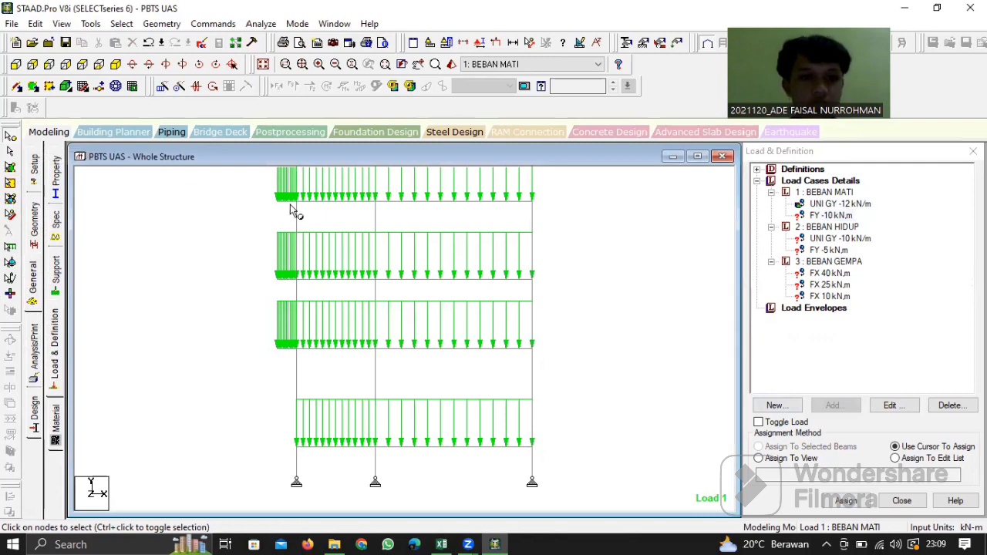
{"action": "left_click_drag", "start_coordinate": [260, 182], "coordinate": [555, 214]}
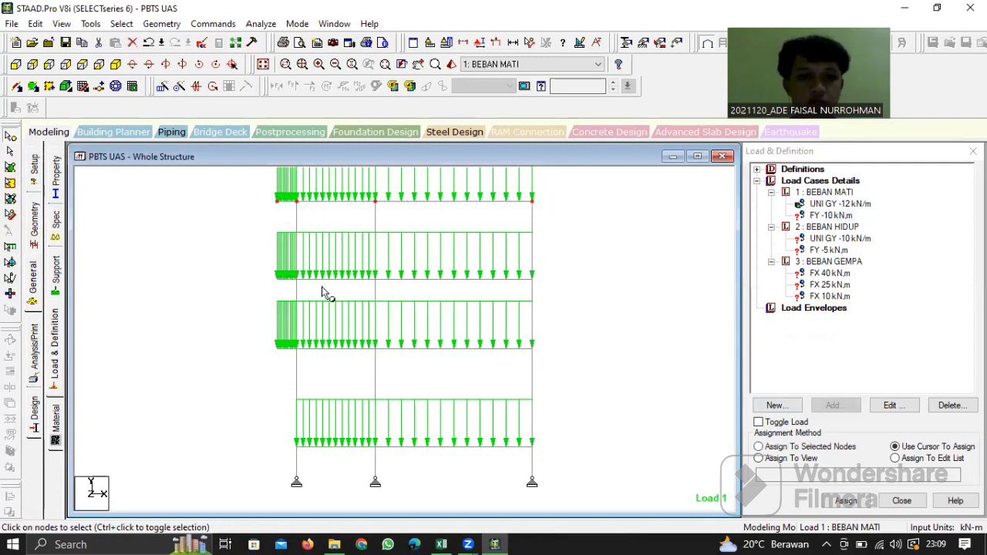
{"action": "left_click_drag", "start_coordinate": [249, 263], "coordinate": [578, 308]}
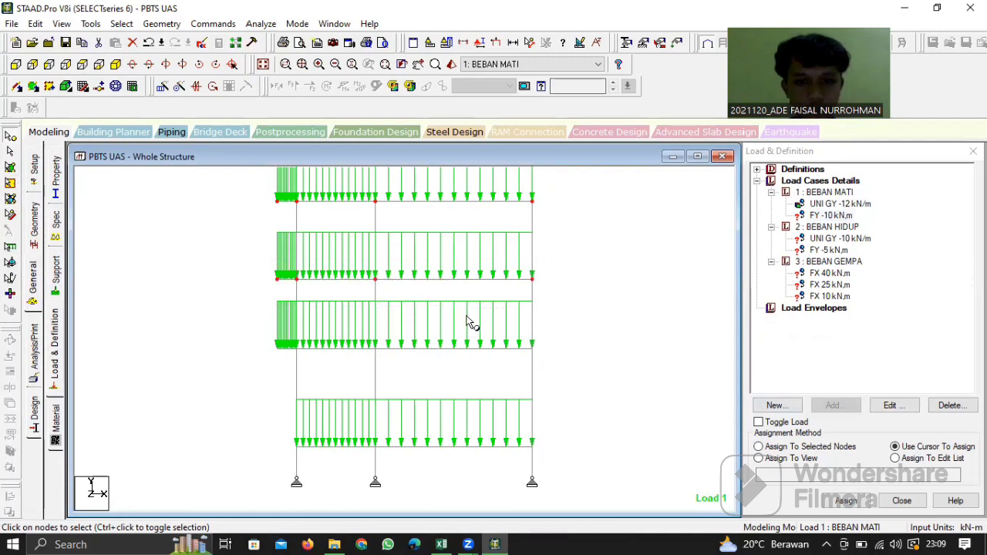
{"action": "left_click_drag", "start_coordinate": [260, 332], "coordinate": [575, 374]}
{"action": "left_click_drag", "start_coordinate": [265, 428], "coordinate": [553, 463]}
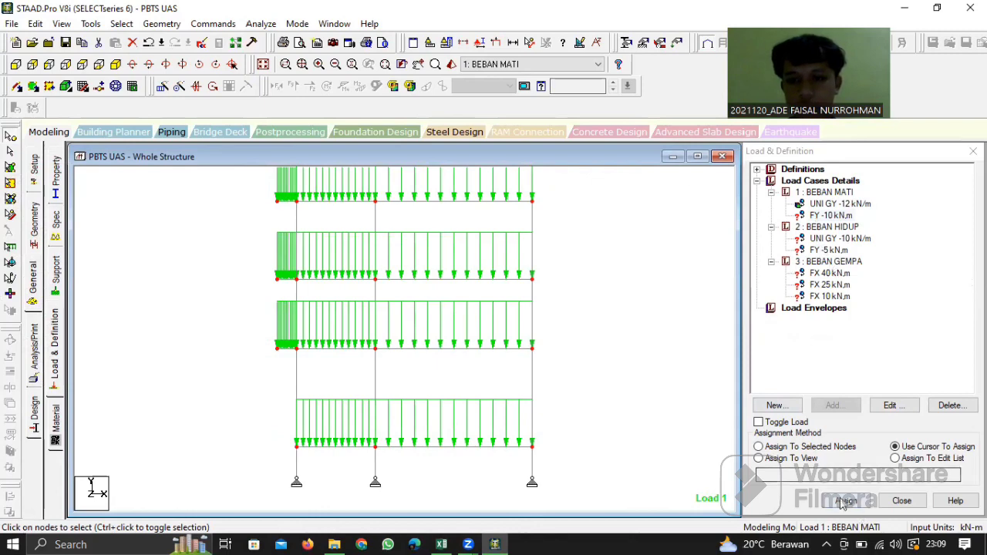
{"action": "left_click", "coordinate": [759, 448]}
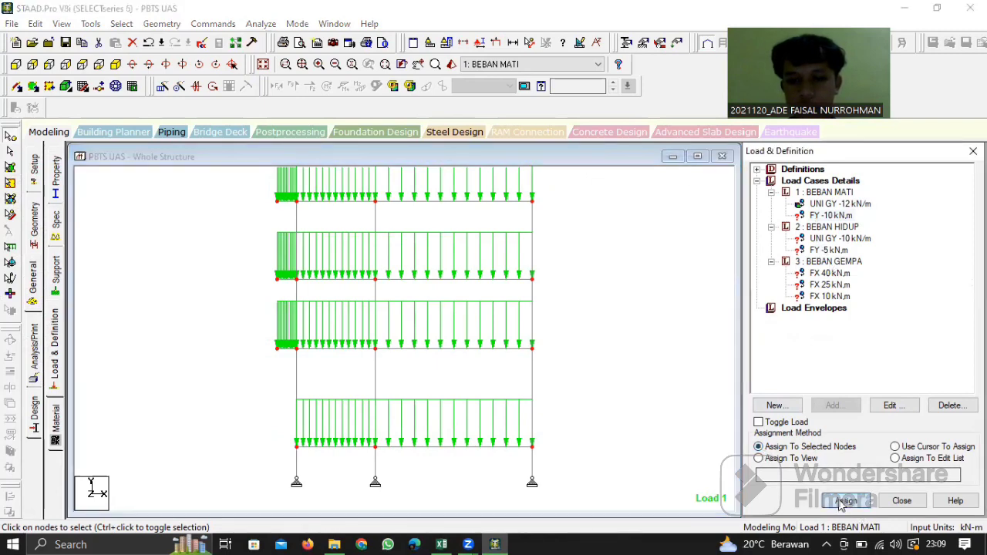
{"action": "left_click", "coordinate": [846, 501]}
{"action": "left_click", "coordinate": [886, 368]}
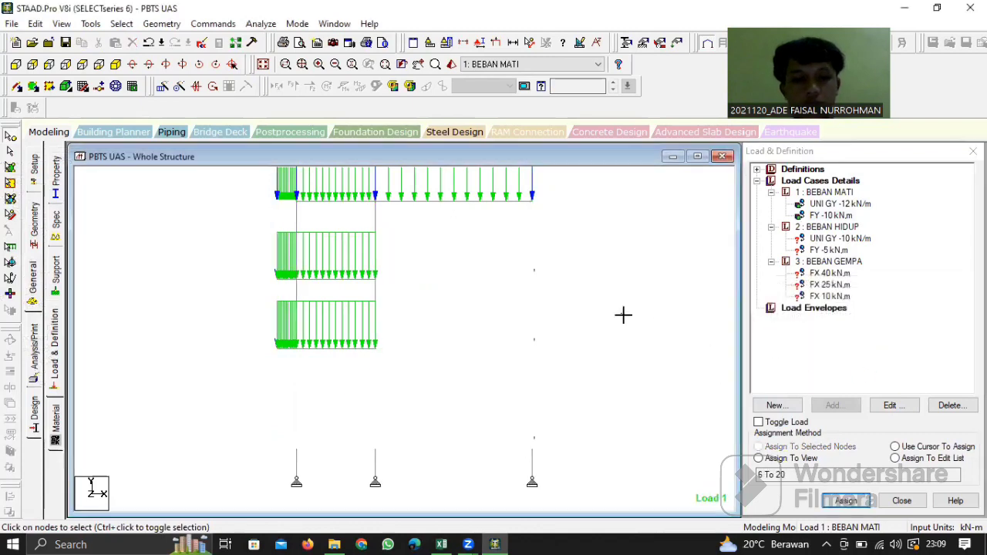
- Copy the beam list 2 To 12 from the BEBAN MATI uniform load of -12 kN/m and save the modified structure
{"action": "left_click", "coordinate": [822, 239]}
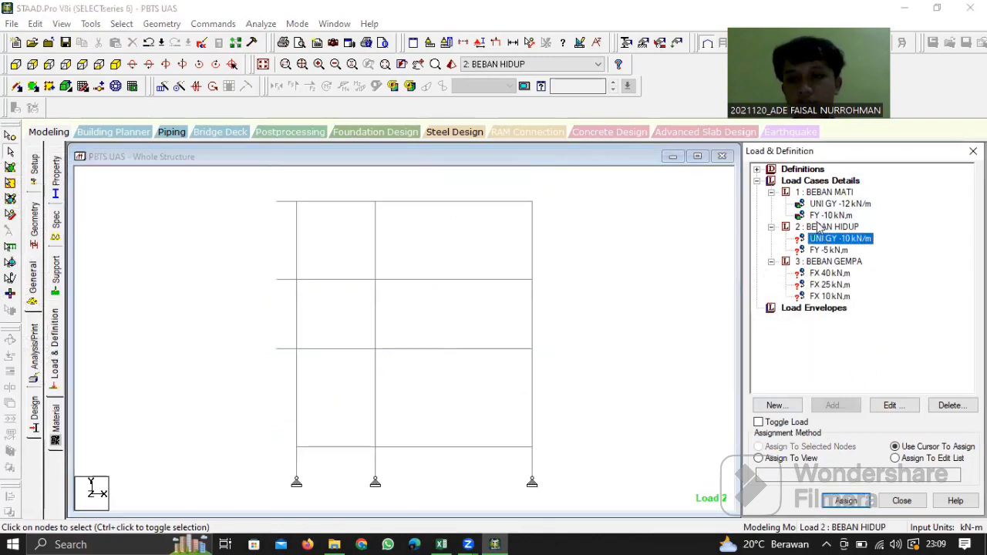
{"action": "left_click", "coordinate": [819, 205]}
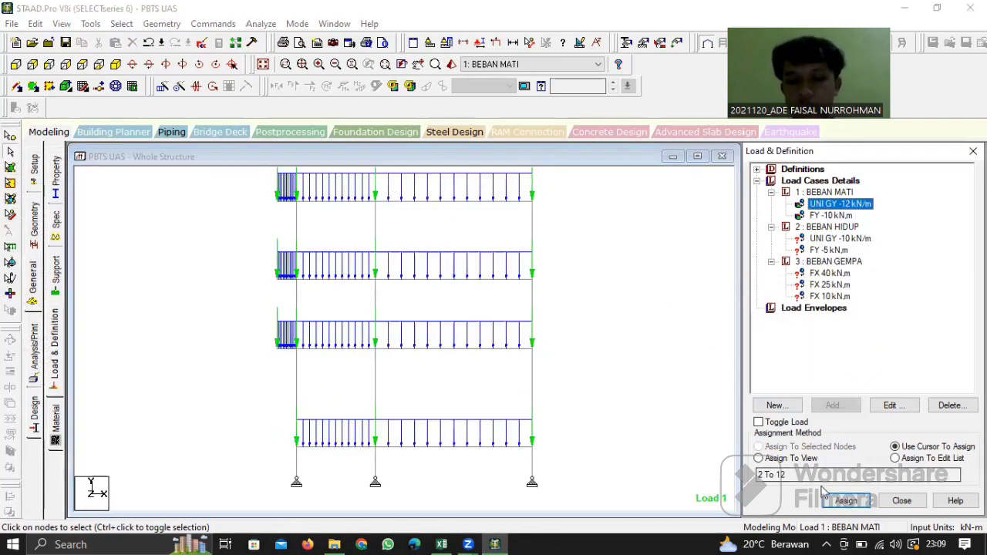
{"action": "left_click_drag", "start_coordinate": [791, 475], "coordinate": [701, 473]}
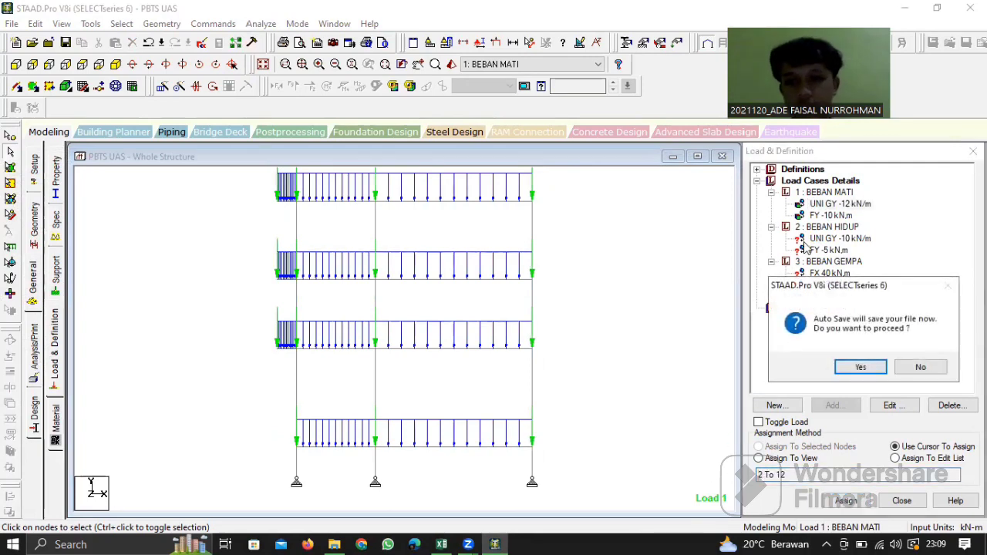
{"action": "left_click", "coordinate": [861, 369]}
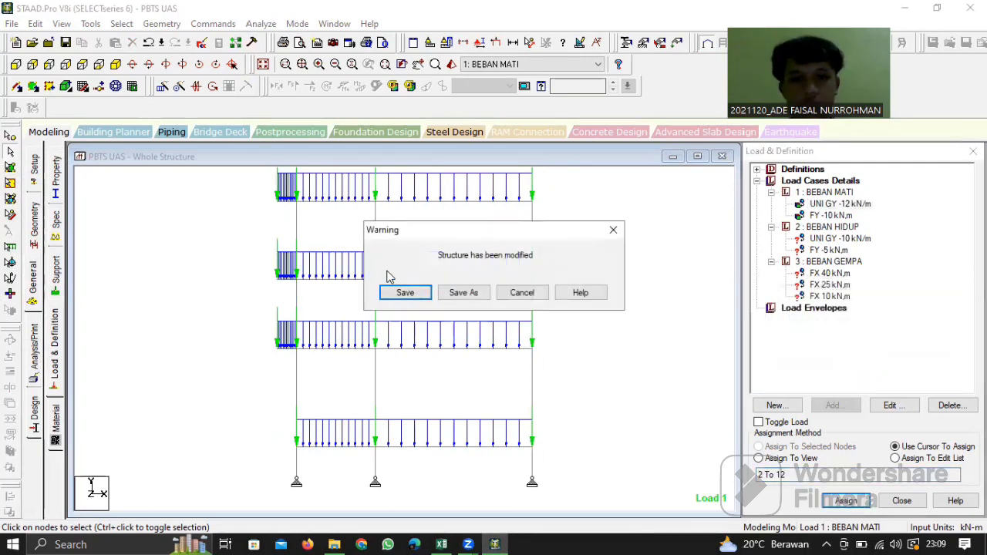
{"action": "left_click", "coordinate": [406, 293]}
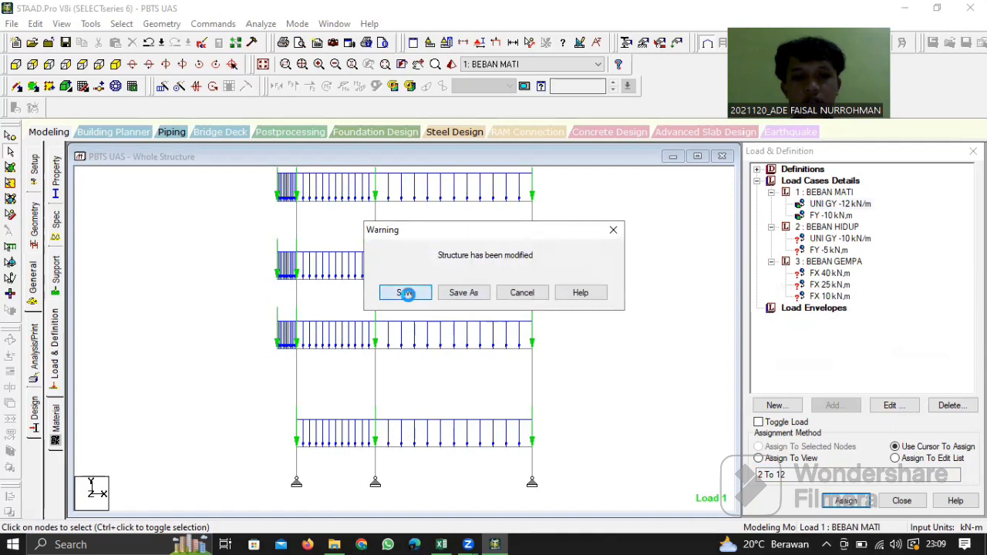
- Assign the BEBAN HIDUP uniform load of -10 kN/m to beams 2 To 12 through the edit list
{"action": "left_click", "coordinate": [824, 240]}
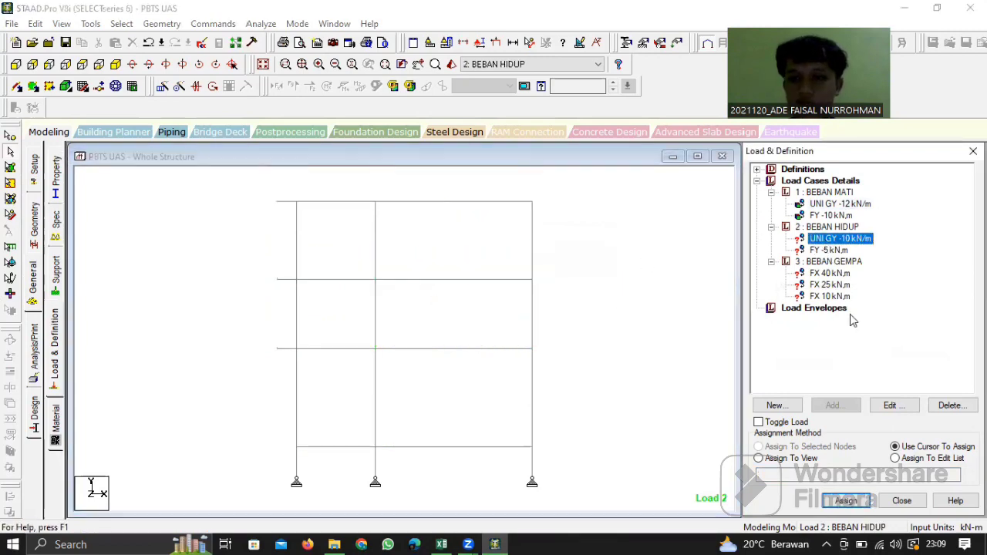
{"action": "left_click", "coordinate": [896, 459]}
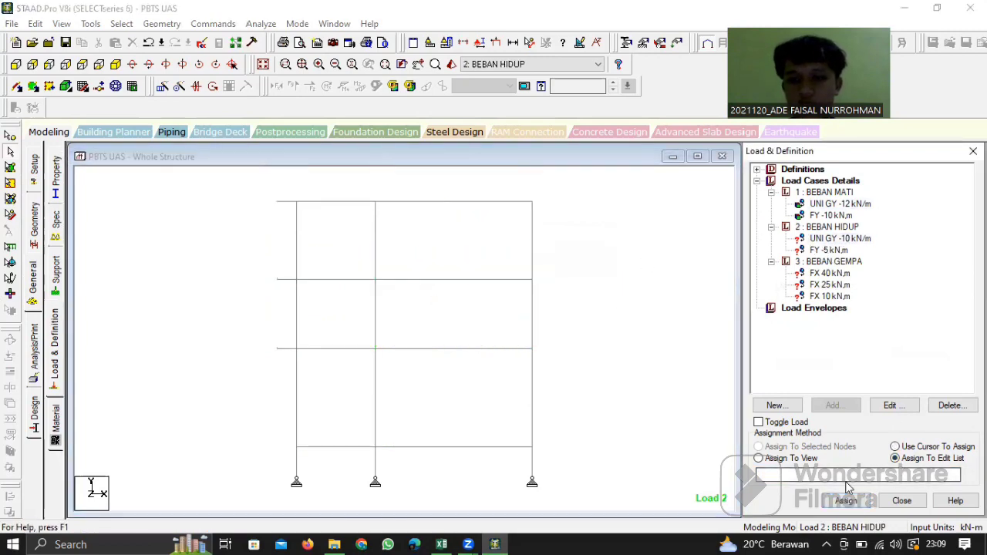
{"action": "left_click", "coordinate": [821, 476]}
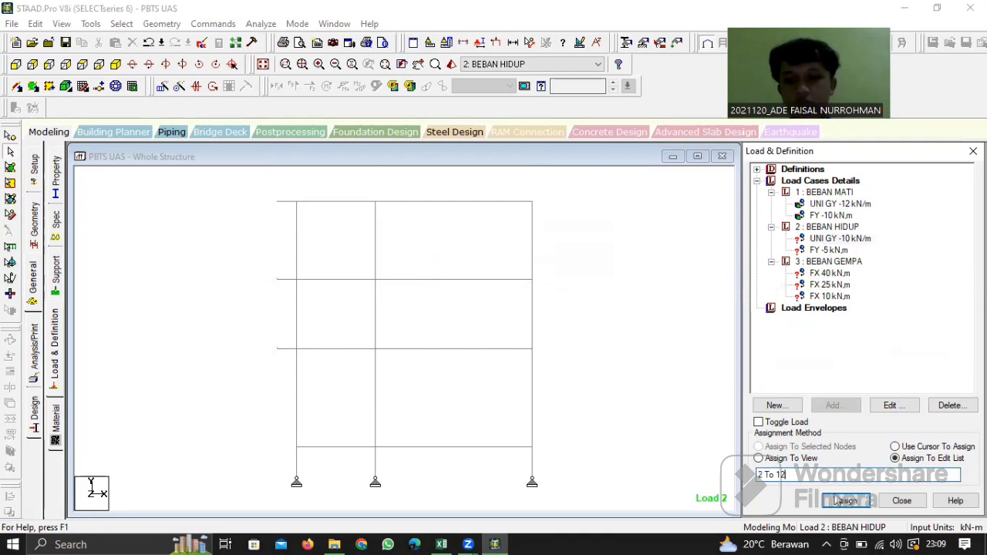
{"action": "left_click", "coordinate": [841, 502]}
- Reuse the node list 6 To 20 from the BEBAN MATI Fy -10 kN load to assign the BEBAN HIDUP Fy -5 kN nodal load
{"action": "left_click", "coordinate": [822, 216]}
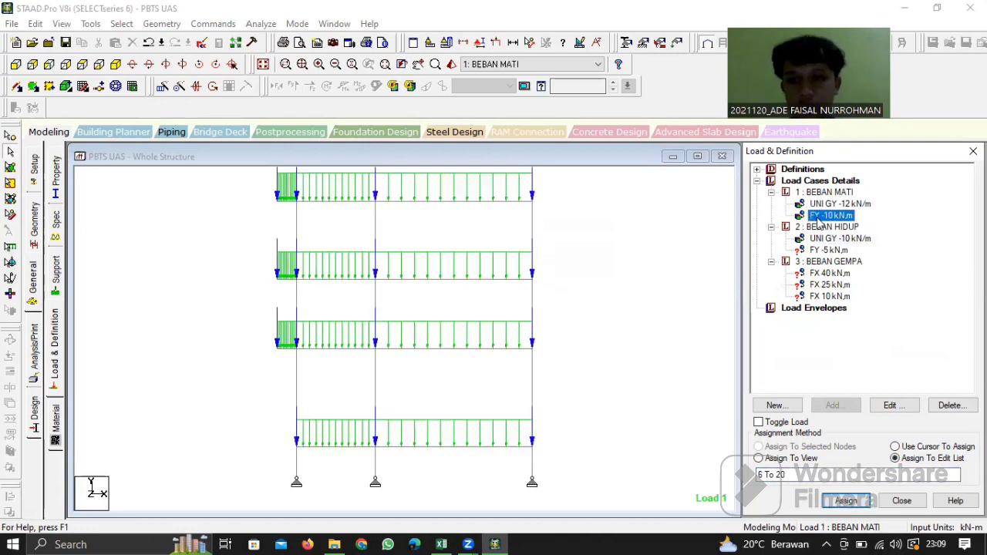
{"action": "left_click_drag", "start_coordinate": [803, 475], "coordinate": [699, 486]}
{"action": "key", "text": "ctrl+c"}
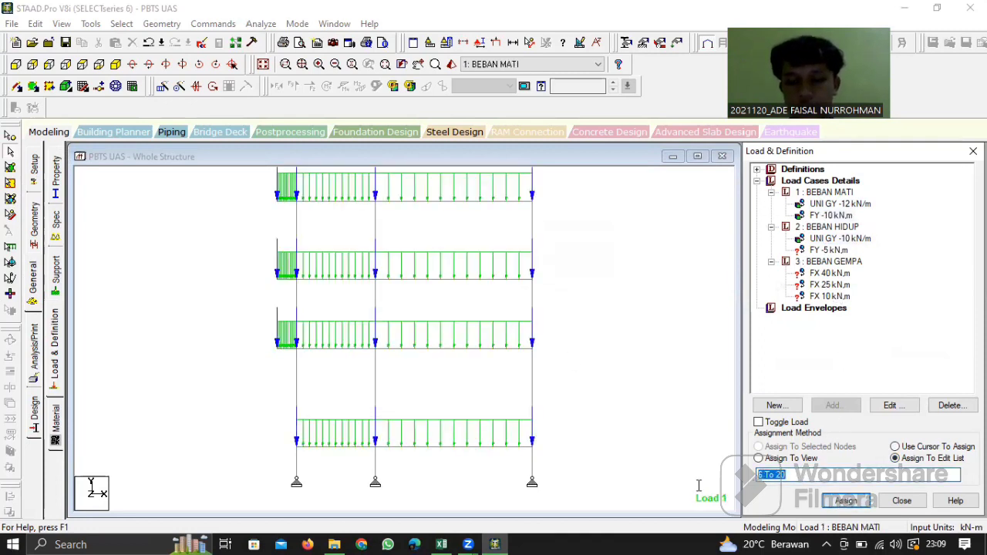
{"action": "left_click", "coordinate": [819, 250]}
{"action": "left_click", "coordinate": [797, 476]}
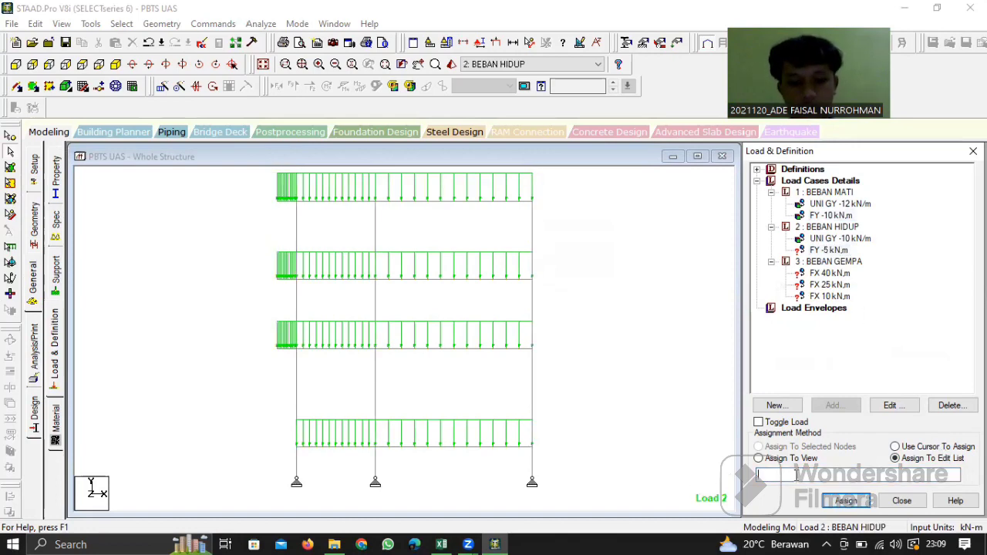
{"action": "key", "text": "ctrl+v"}
{"action": "left_click", "coordinate": [841, 502]}
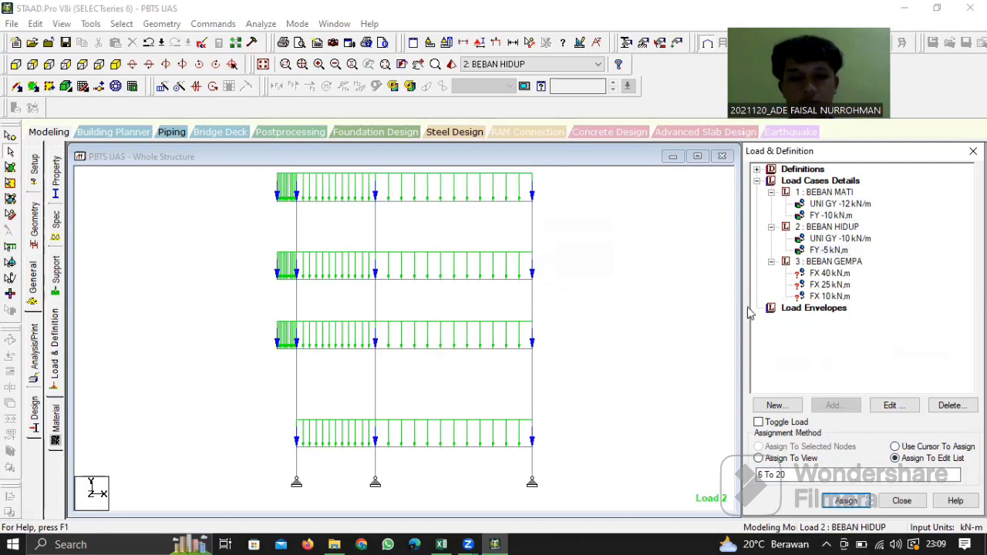
{"action": "left_click", "coordinate": [705, 316]}
- Assign the BEBAN GEMPA nodal load of Fx 40 kN to the top node of the frame's leftmost column
{"action": "left_click", "coordinate": [833, 276]}
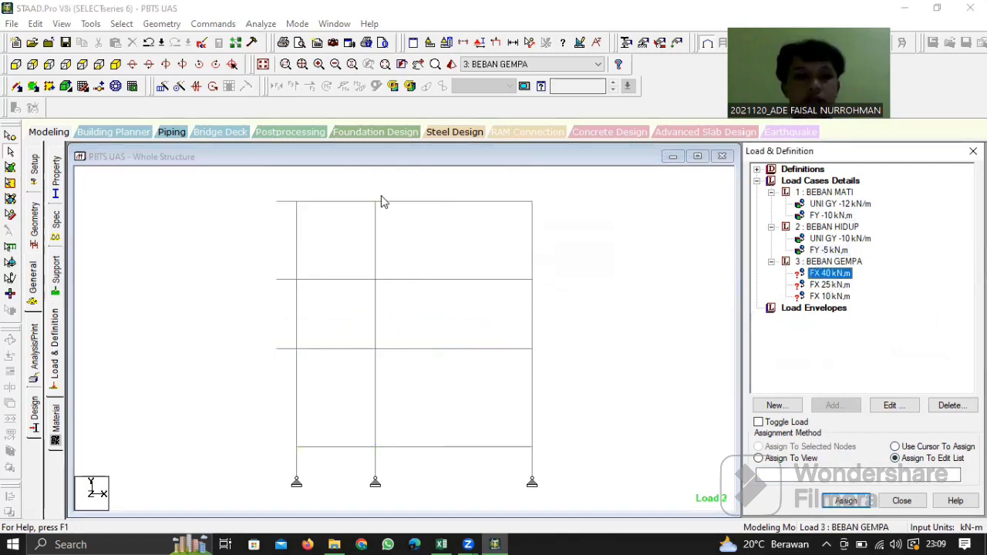
{"action": "left_click_drag", "start_coordinate": [286, 188], "coordinate": [307, 231]}
{"action": "left_click", "coordinate": [318, 231]}
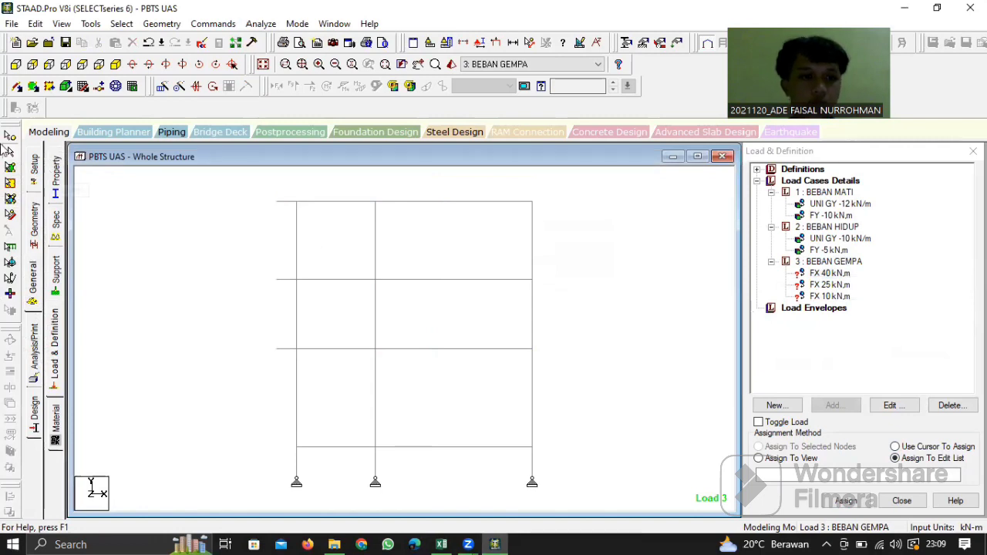
{"action": "left_click", "coordinate": [10, 136]}
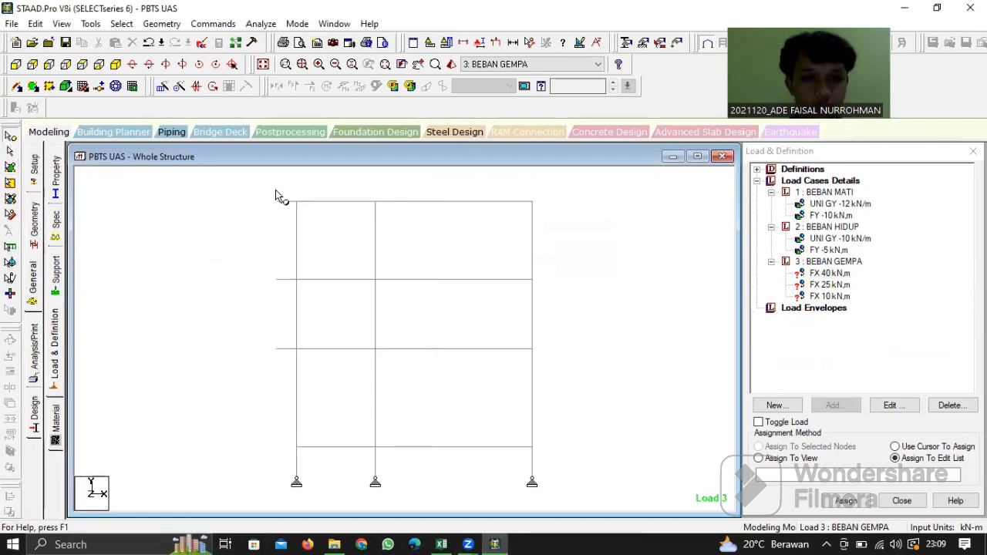
{"action": "left_click_drag", "start_coordinate": [280, 189], "coordinate": [300, 216]}
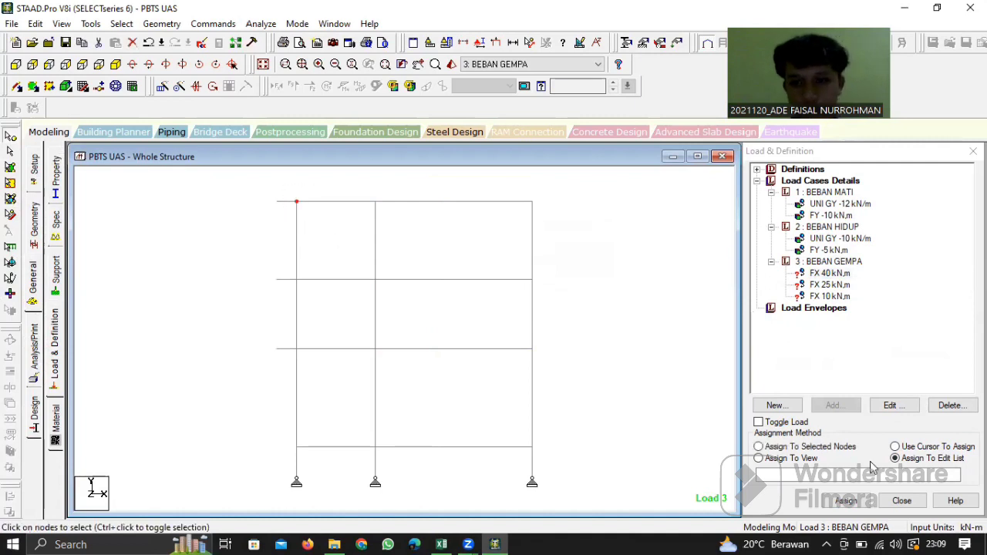
{"action": "left_click", "coordinate": [796, 447]}
{"action": "left_click", "coordinate": [846, 501]}
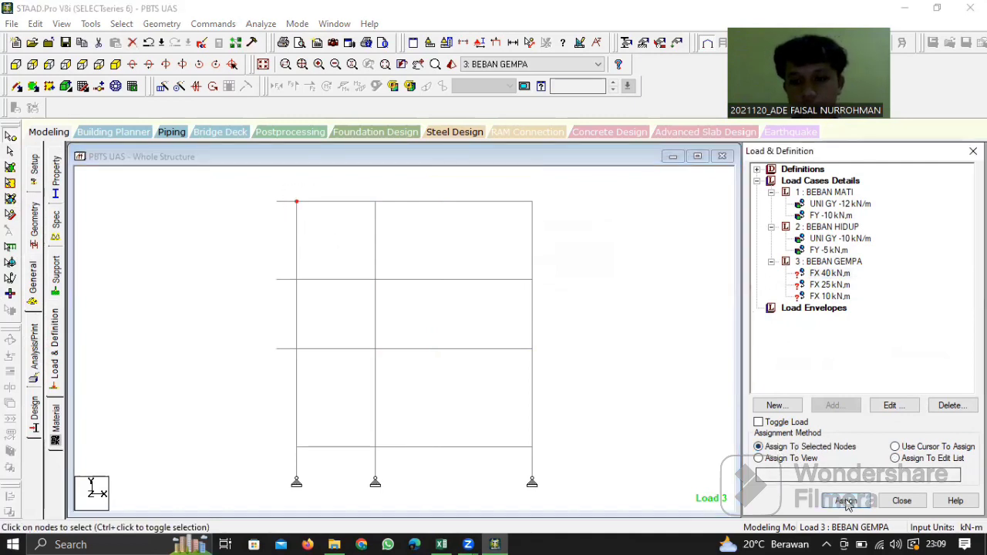
{"action": "left_click", "coordinate": [887, 369]}
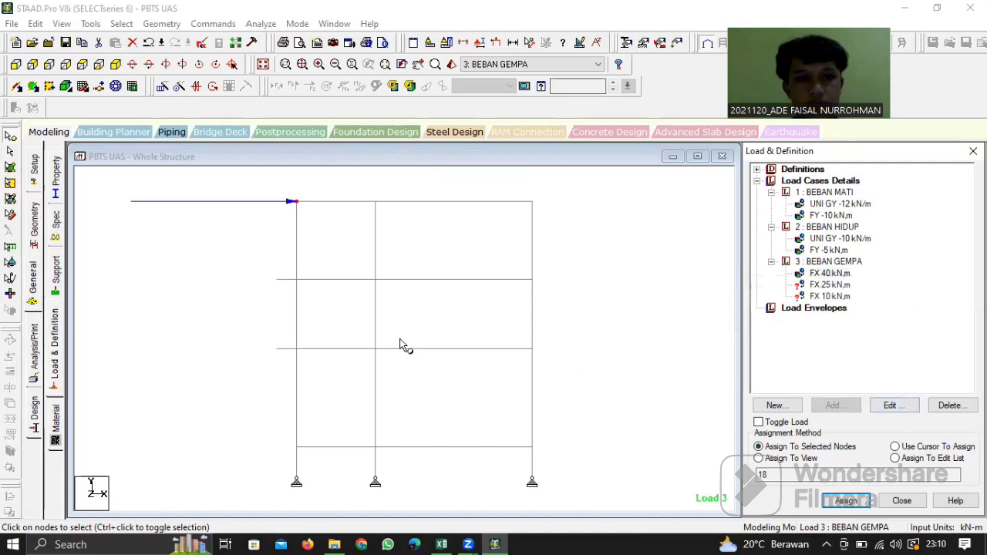
- Assign the BEBAN GEMPA nodal load of Fx 25 kN to the leftmost column's node one level below the top
{"action": "left_click", "coordinate": [295, 280]}
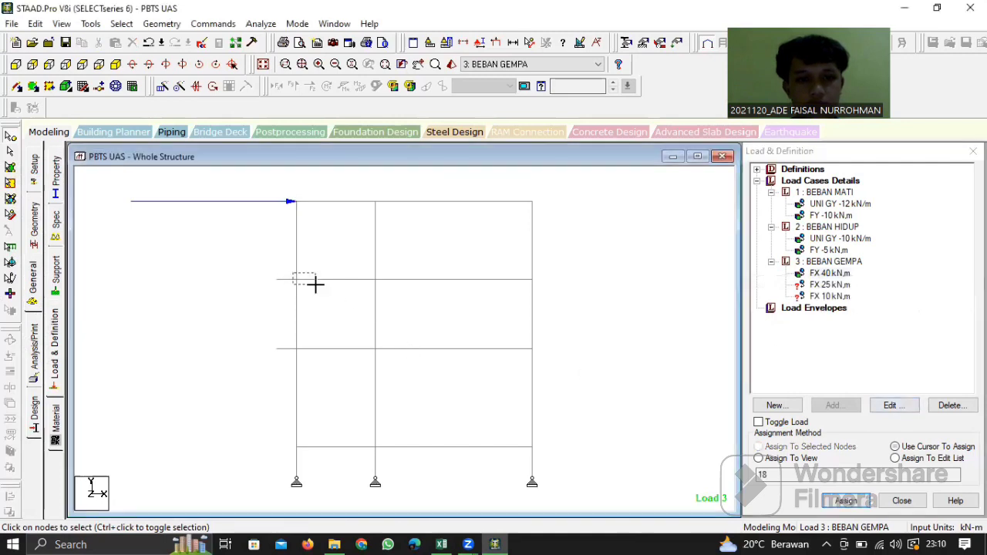
{"action": "left_click", "coordinate": [826, 286]}
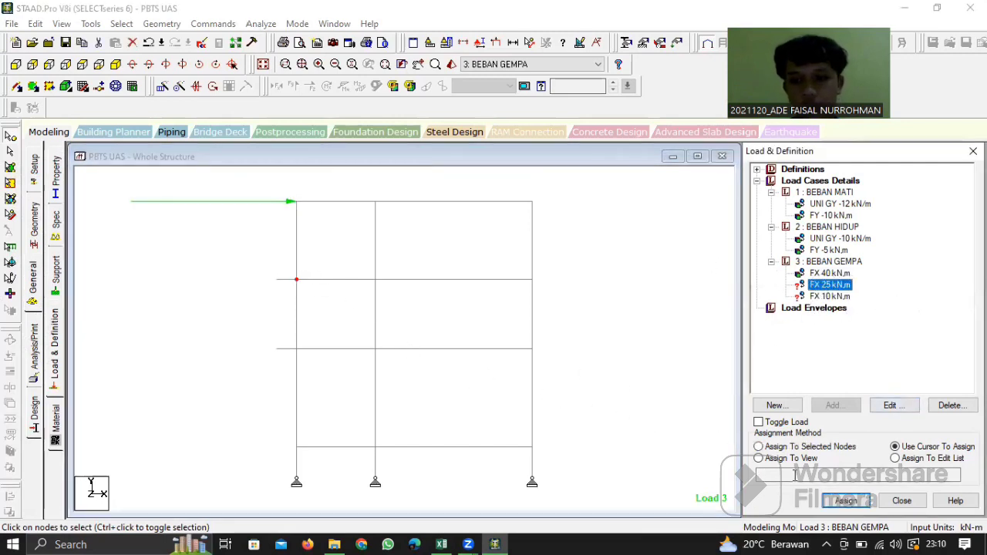
{"action": "left_click", "coordinate": [770, 448]}
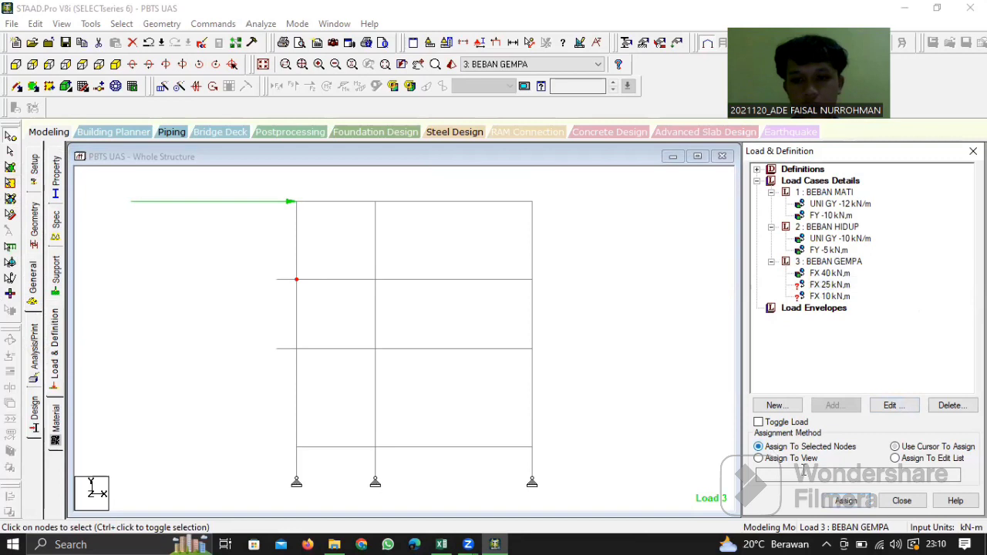
{"action": "left_click", "coordinate": [831, 501]}
{"action": "left_click", "coordinate": [887, 368]}
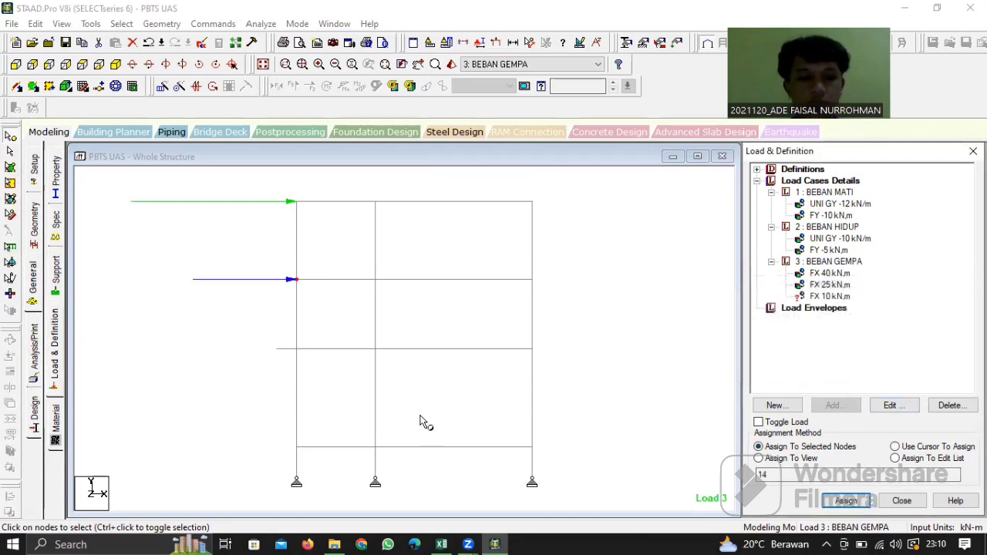
- Assign the BEBAN GEMPA nodal load of Fx 10 kN to the leftmost column's node two levels below the top
{"action": "left_click_drag", "start_coordinate": [281, 332], "coordinate": [317, 377]}
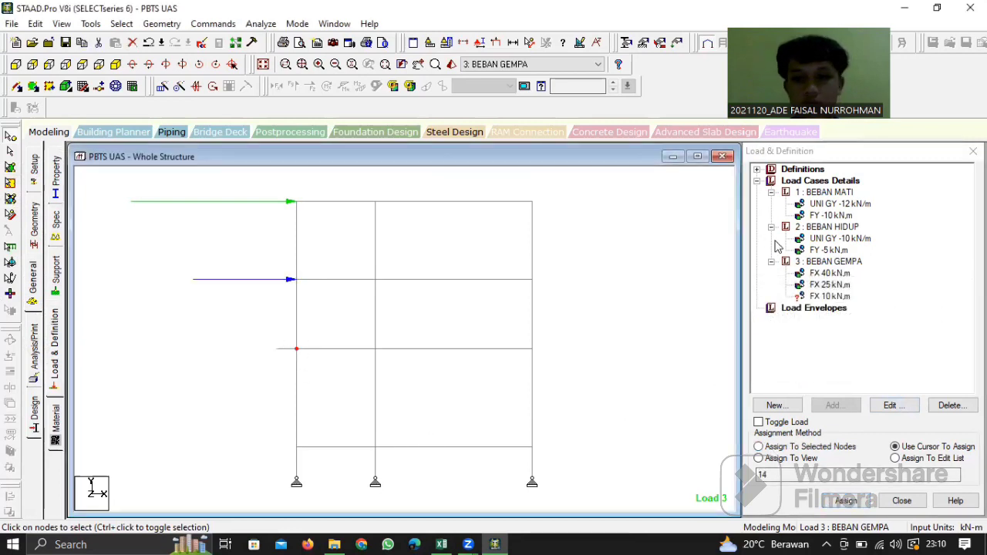
{"action": "left_click", "coordinate": [825, 296]}
{"action": "left_click", "coordinate": [802, 446]}
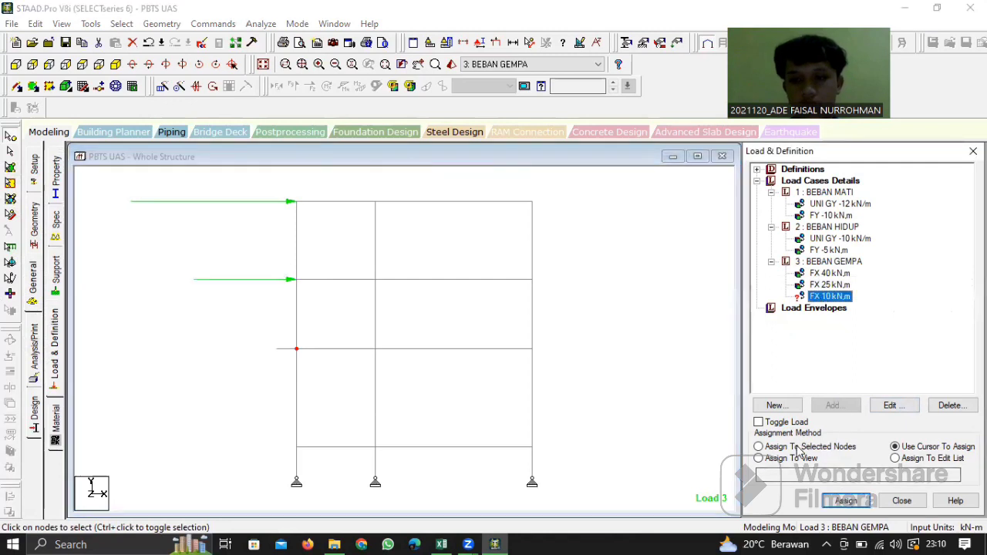
{"action": "left_click", "coordinate": [846, 501]}
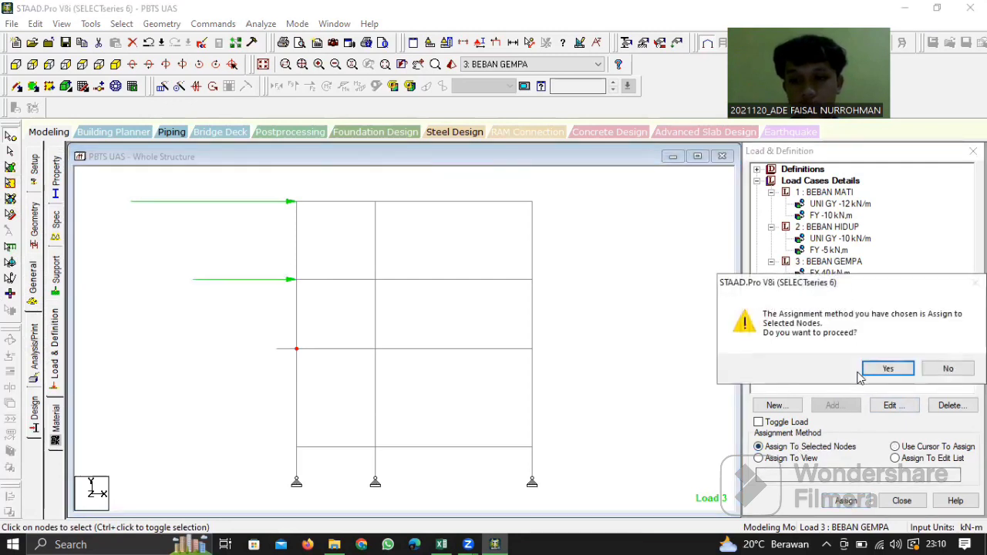
{"action": "left_click", "coordinate": [871, 372]}
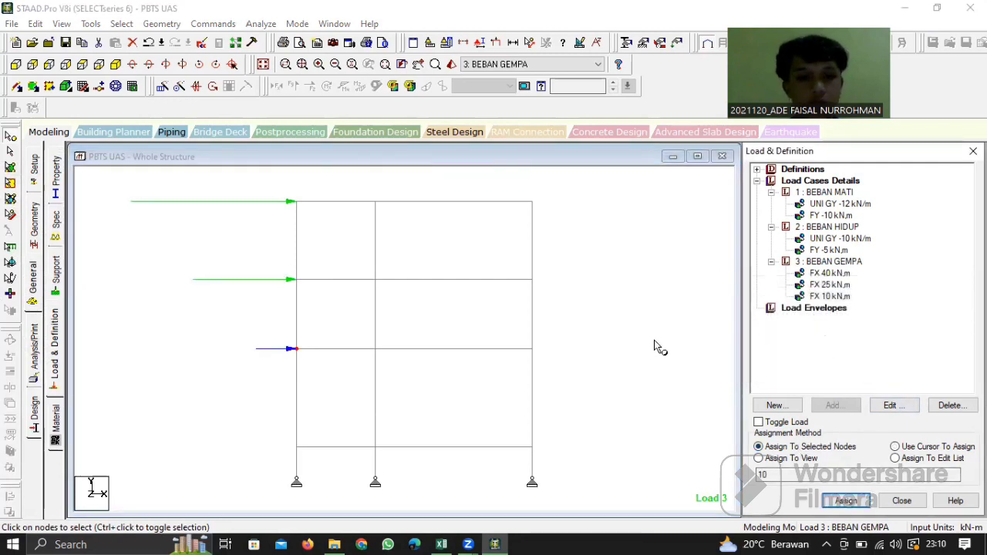
- Review the assigned loads of the BEBAN MATI, BEBAN HIDUP and BEBAN GEMPA load cases on the frame
{"action": "left_click", "coordinate": [830, 193]}
{"action": "left_click", "coordinate": [829, 204]}
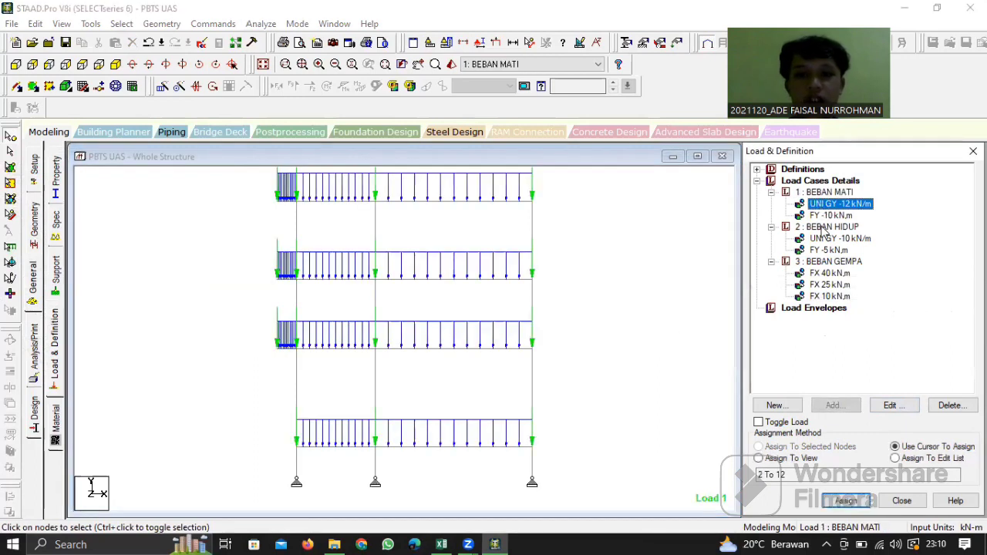
{"action": "left_click", "coordinate": [830, 227]}
{"action": "left_click", "coordinate": [833, 239]}
{"action": "left_click", "coordinate": [830, 262]}
{"action": "left_click", "coordinate": [829, 273]}
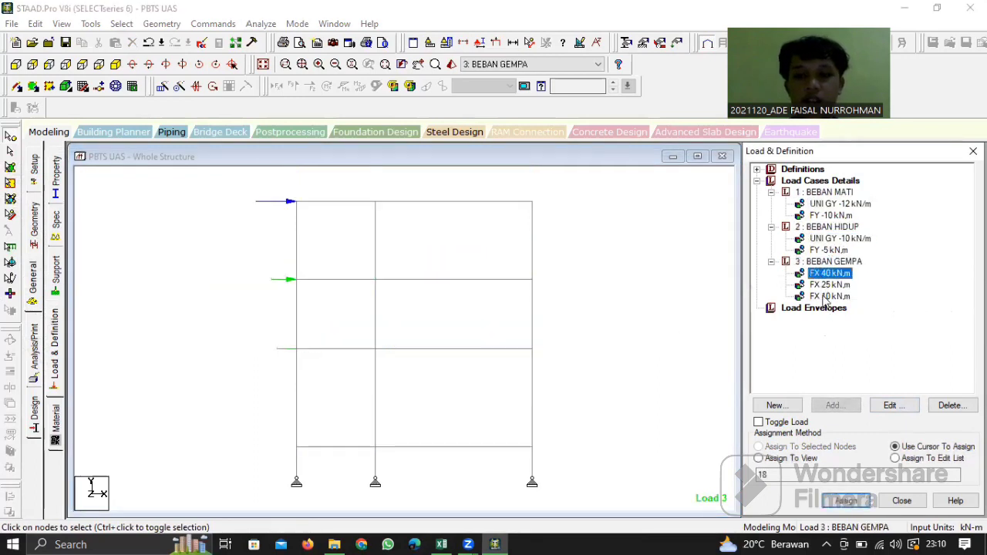
{"action": "left_click", "coordinate": [829, 296]}
{"action": "left_click", "coordinate": [829, 285]}
{"action": "left_click", "coordinate": [828, 227]}
{"action": "left_click", "coordinate": [824, 194]}
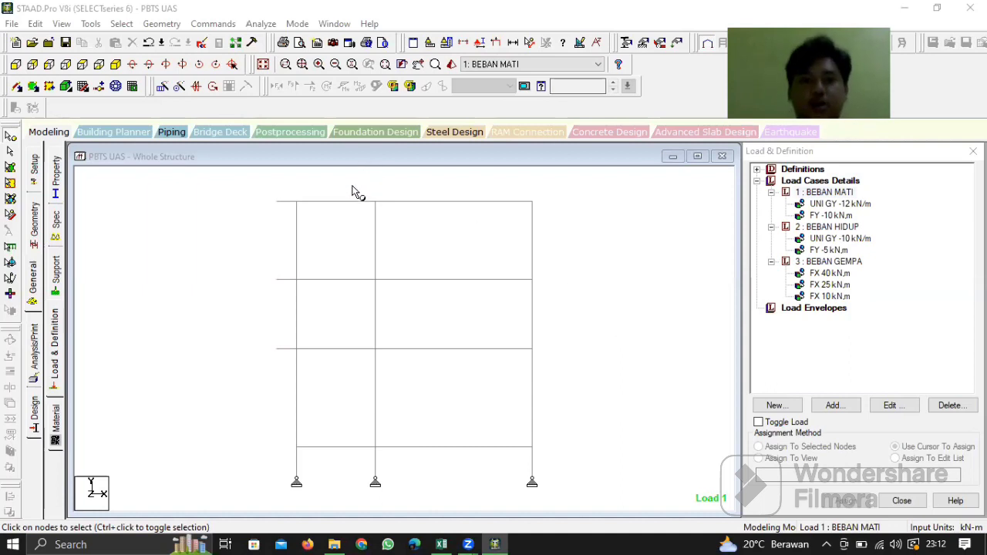
- Start a new load combination with number 4 and name it COMB1
{"action": "left_click", "coordinate": [220, 25]}
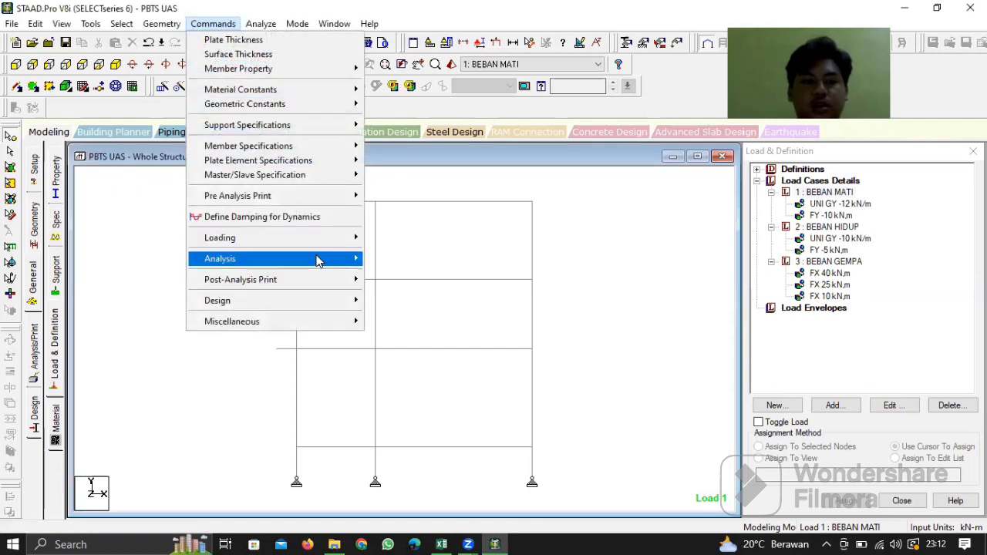
{"action": "mouse_move", "coordinate": [326, 241]}
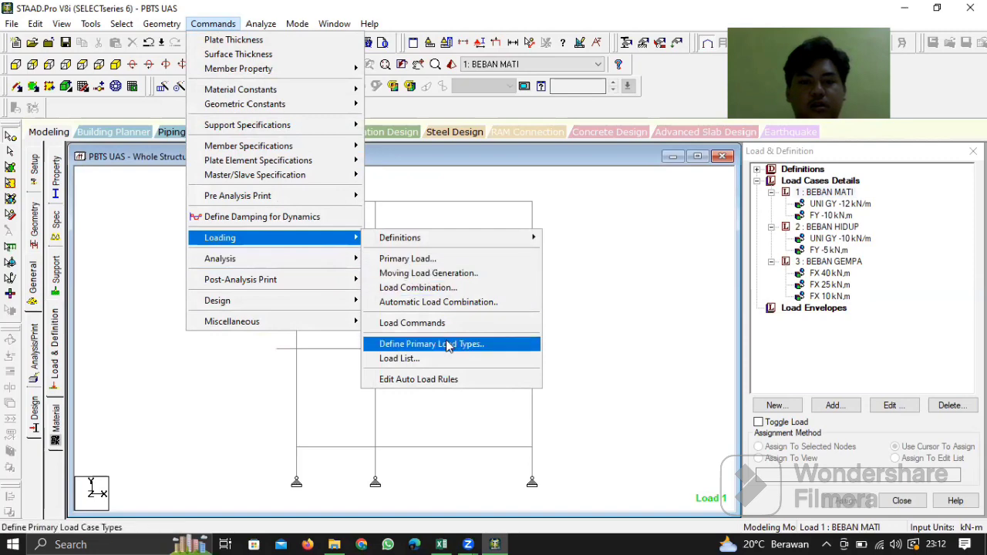
{"action": "left_click", "coordinate": [460, 288]}
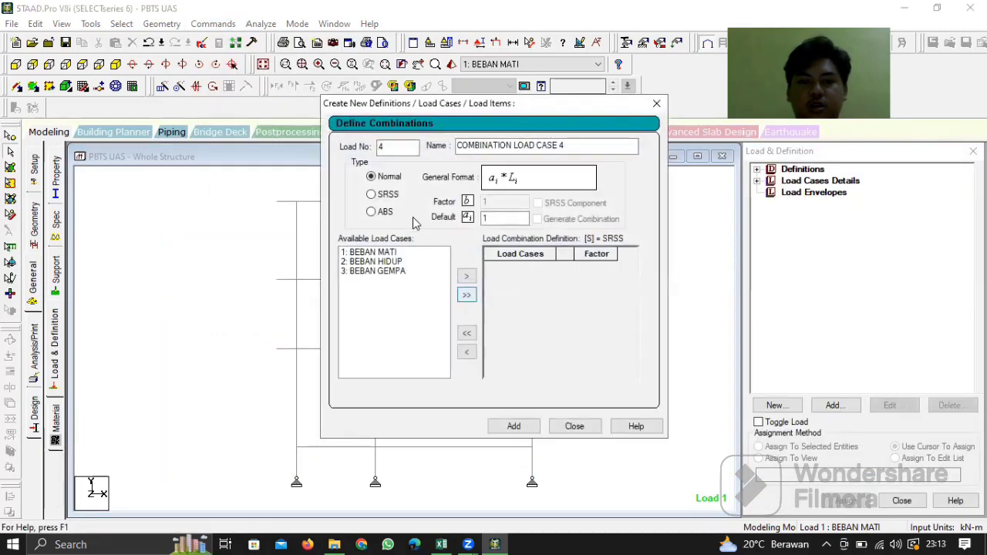
{"action": "left_click", "coordinate": [573, 147]}
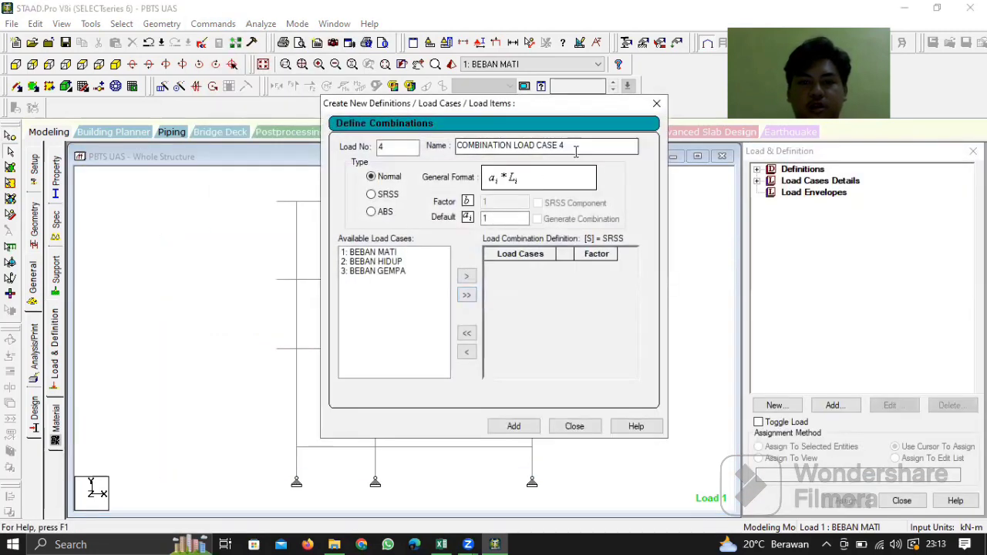
{"action": "left_click_drag", "start_coordinate": [571, 149], "coordinate": [446, 187]}
{"action": "type", "text": "COMB1"}
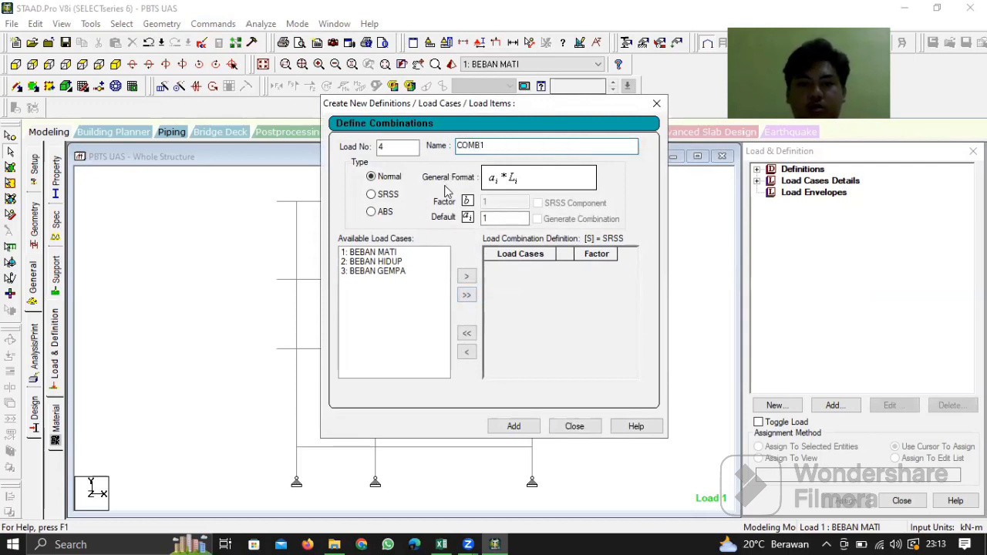
- Include BEBAN MATI in COMB1 with a factor of 1.4 and add the combination to the load cases
{"action": "left_click", "coordinate": [385, 254]}
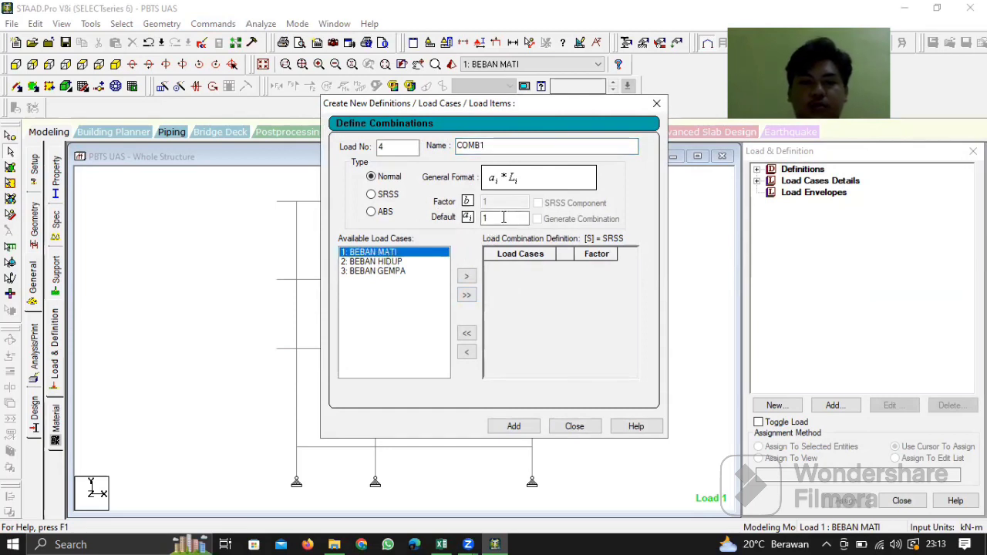
{"action": "left_click", "coordinate": [504, 218]}
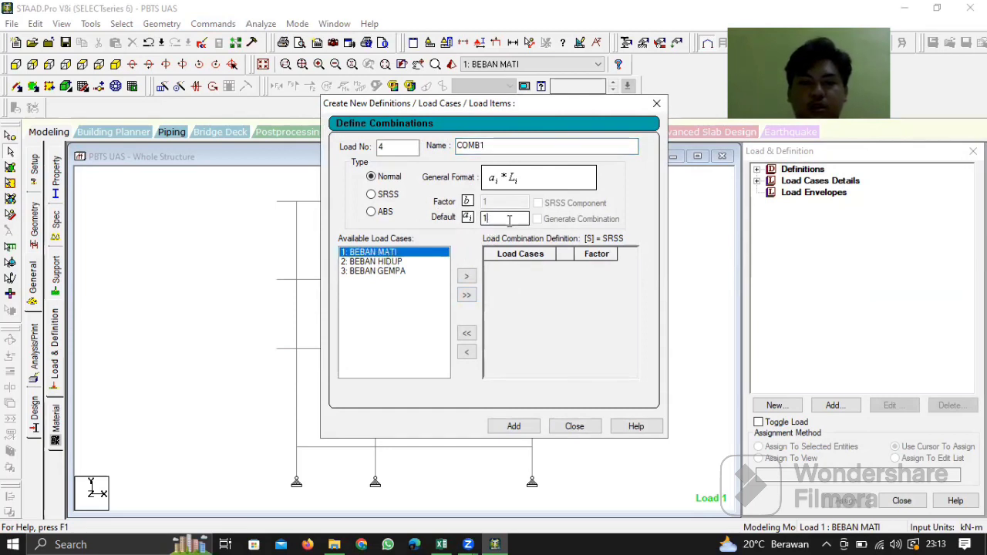
{"action": "left_click", "coordinate": [467, 277]}
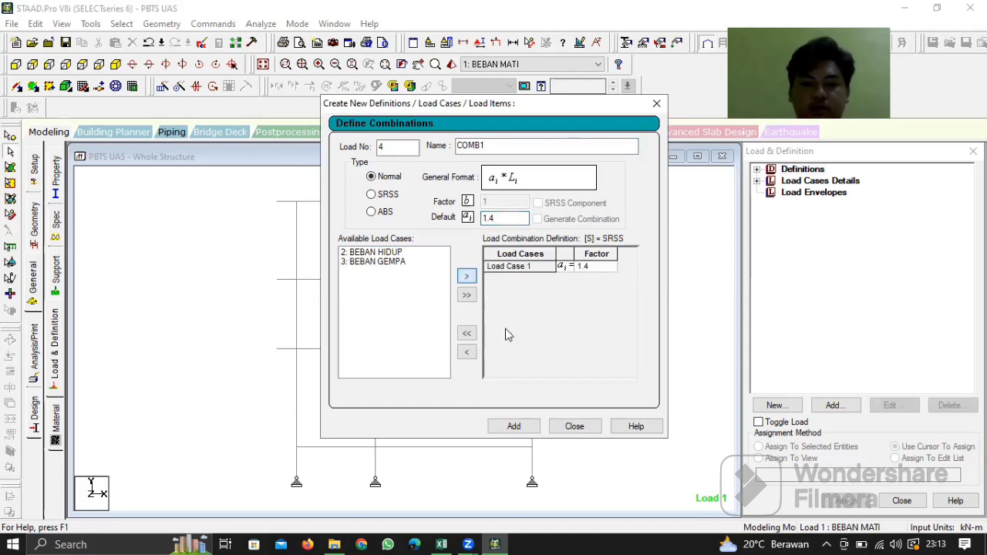
{"action": "left_click", "coordinate": [534, 428]}
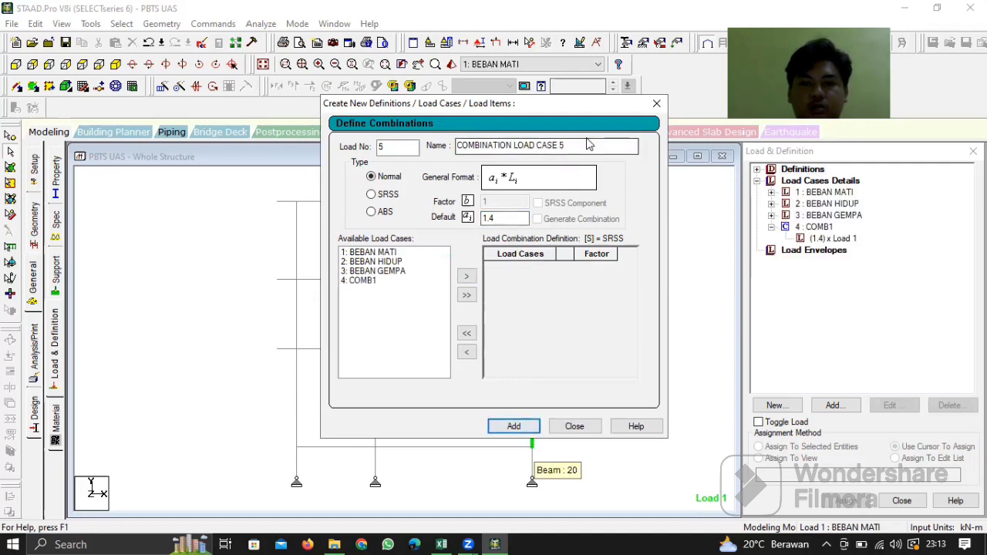
- Name load combination 5 COMB2 and include the BEBAN MATI and BEBAN HIDUP load cases in it
{"action": "left_click_drag", "start_coordinate": [567, 146], "coordinate": [454, 176]}
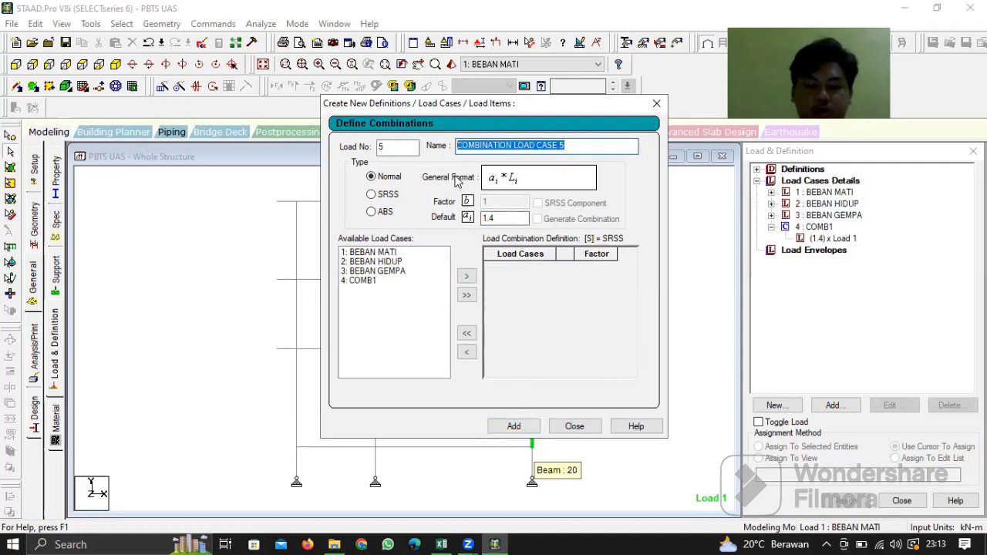
{"action": "type", "text": "COMB2"}
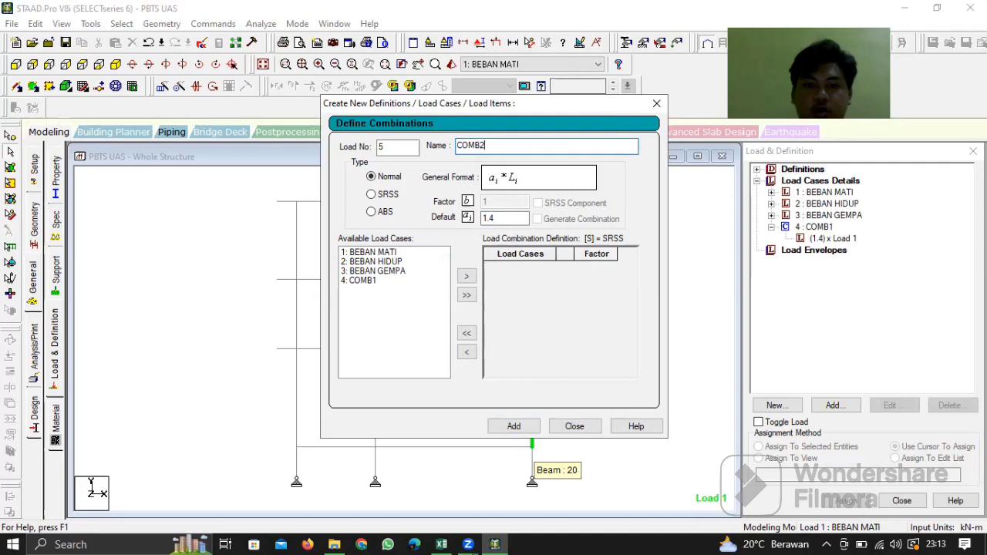
{"action": "left_click", "coordinate": [390, 253]}
{"action": "left_click", "coordinate": [391, 264], "text": "shift"}
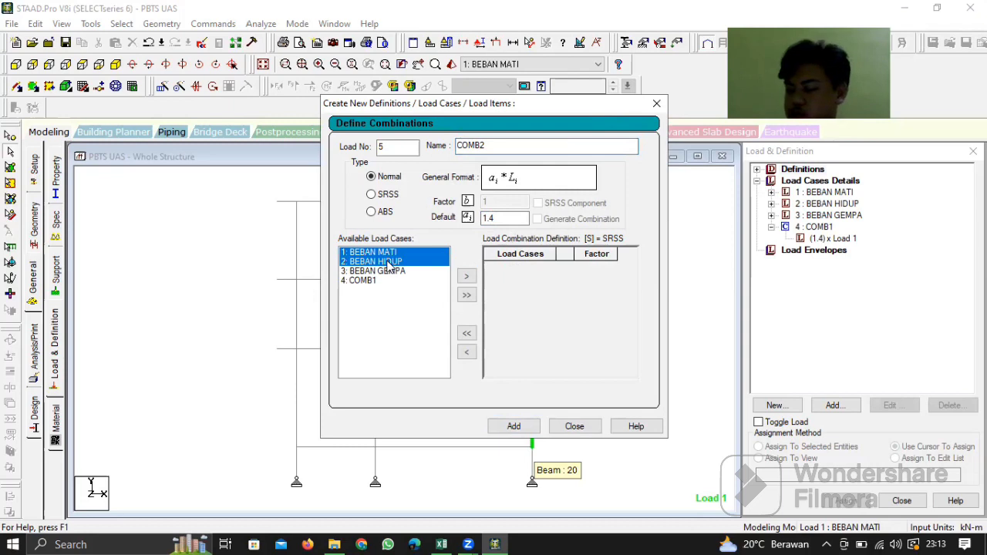
{"action": "left_click", "coordinate": [466, 276]}
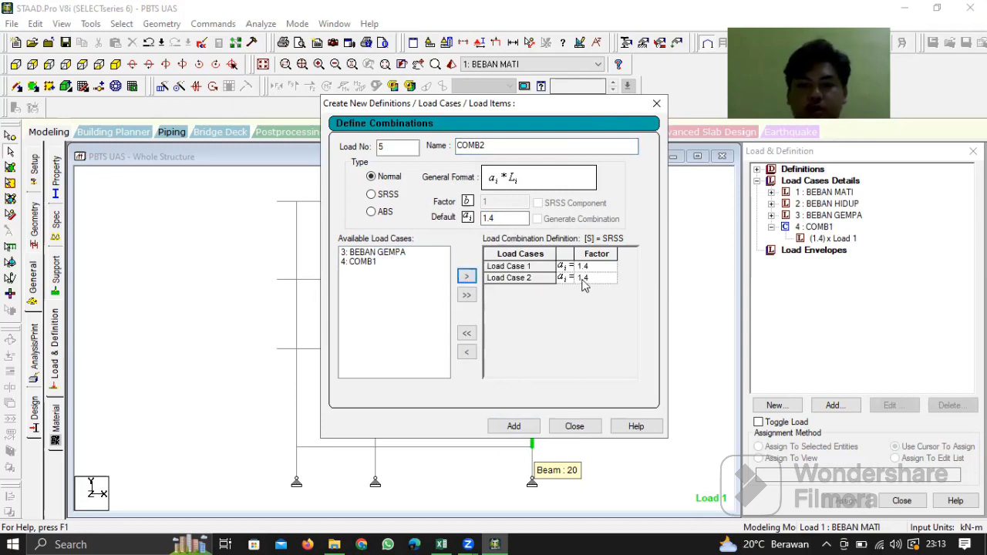
- Set the COMB2 factors to 1.2 for Load Case 1 and 1.6 for Load Case 2, and add the combination
{"action": "left_click", "coordinate": [590, 267]}
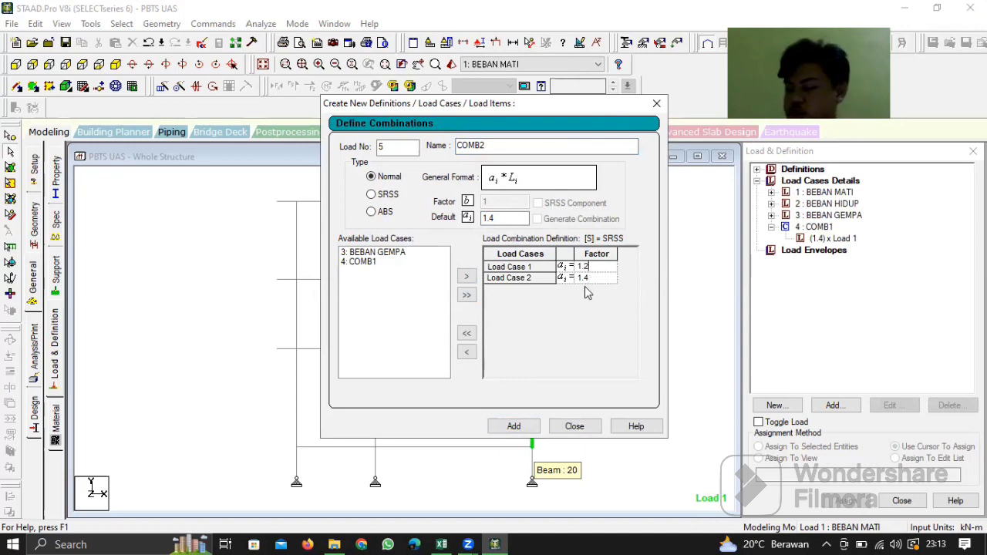
{"action": "left_click", "coordinate": [595, 279]}
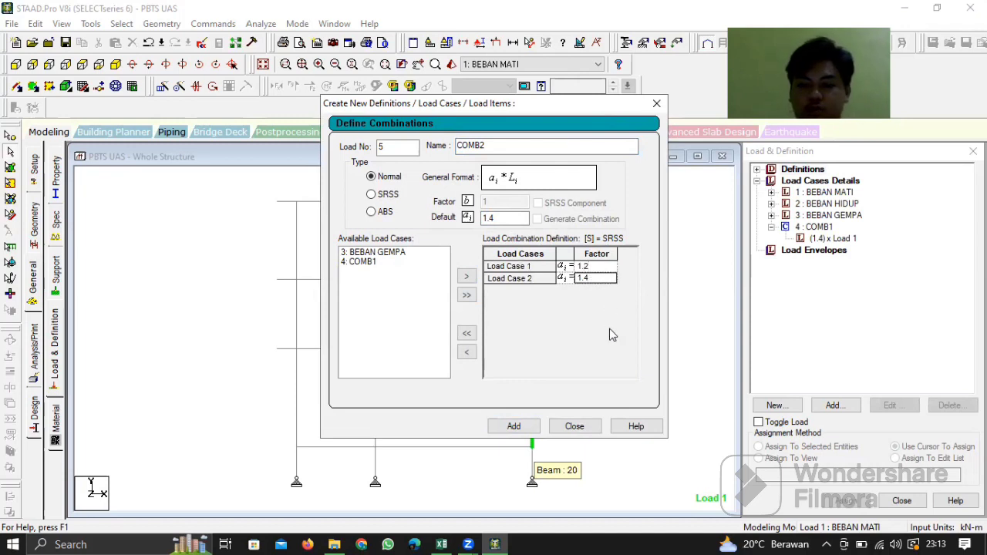
{"action": "key", "text": "BackSpace"}
{"action": "key", "text": "BackSpace"}
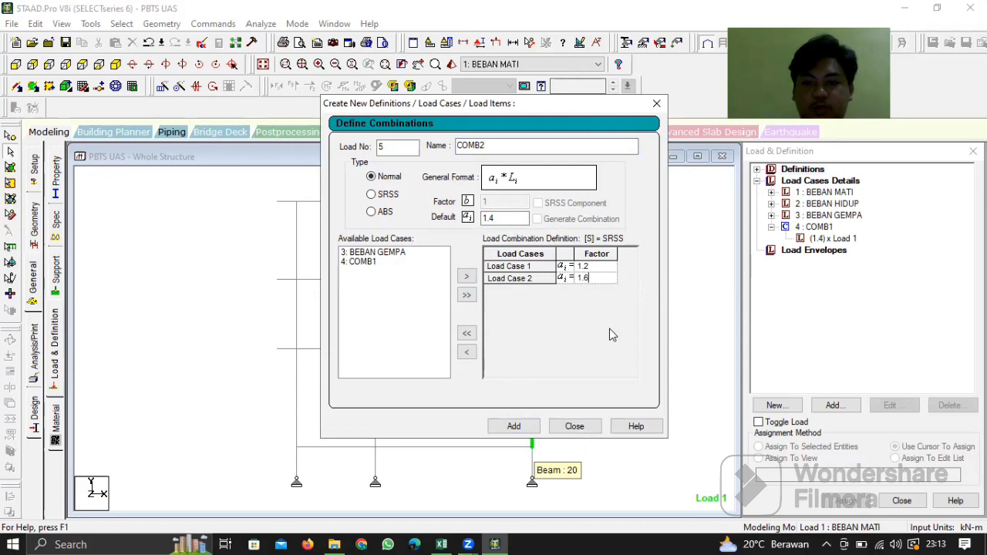
{"action": "left_click", "coordinate": [514, 427]}
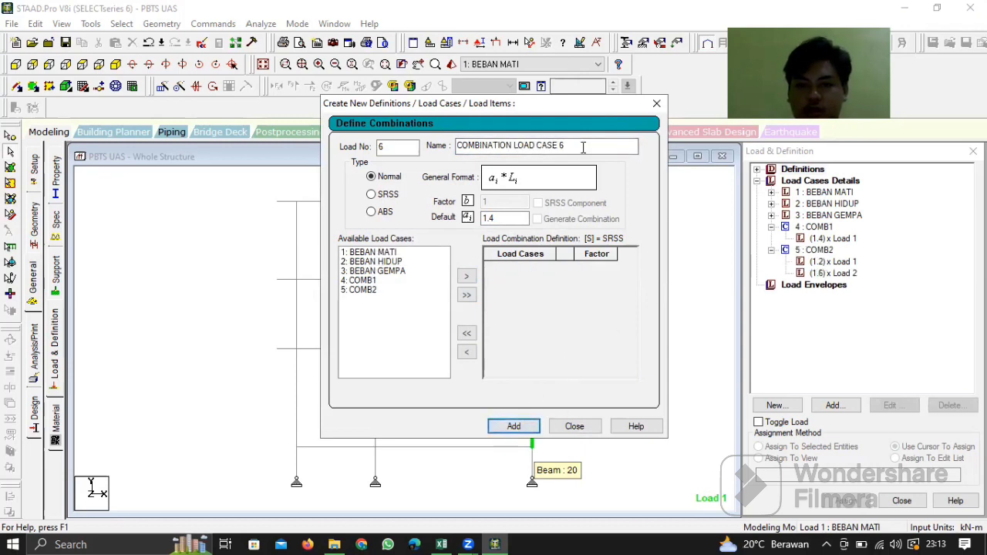
- Name load combination 6 COMB3 and include BEBAN MATI in it with a factor of 1.2
{"action": "left_click_drag", "start_coordinate": [609, 145], "coordinate": [444, 159]}
{"action": "type", "text": "COMB3"}
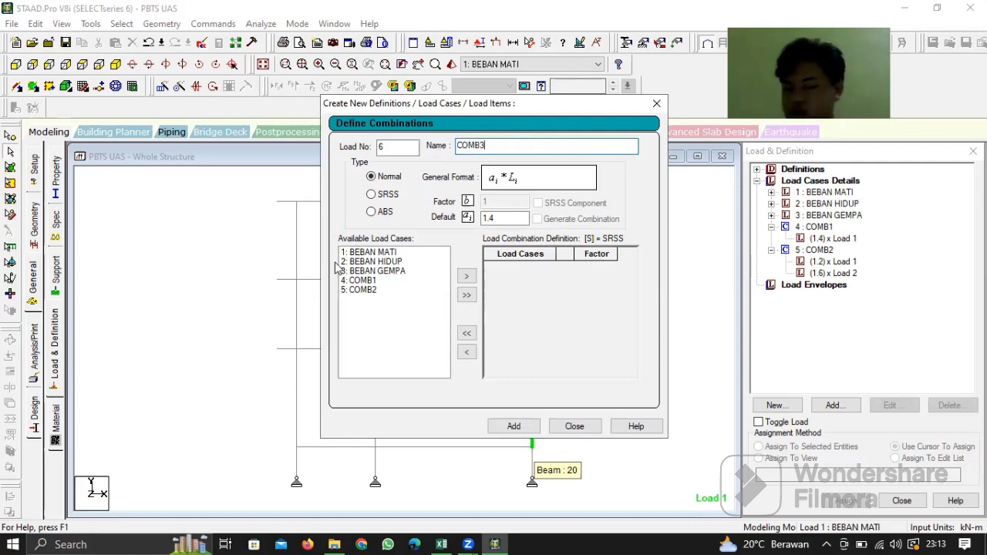
{"action": "left_click", "coordinate": [376, 253]}
{"action": "left_click", "coordinate": [498, 217]}
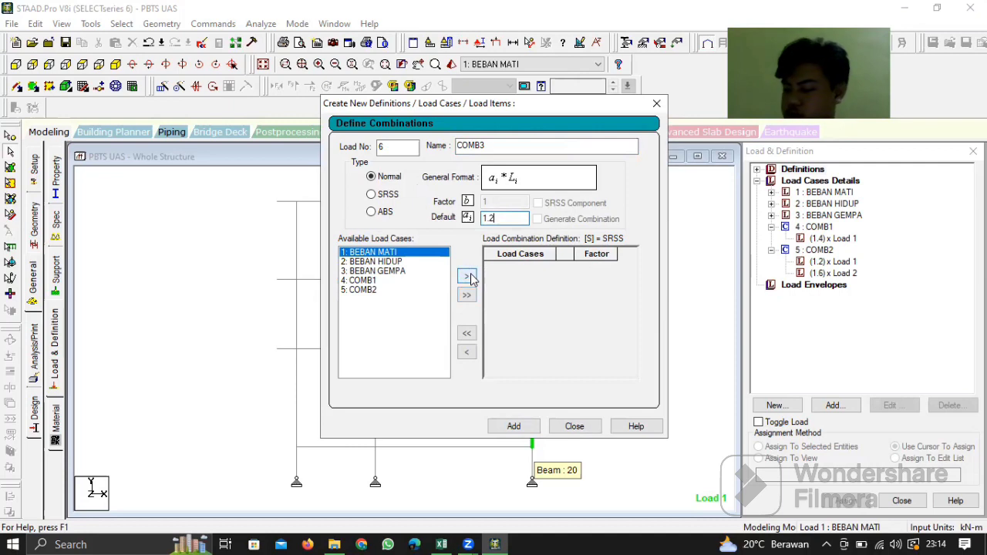
{"action": "left_click", "coordinate": [467, 277]}
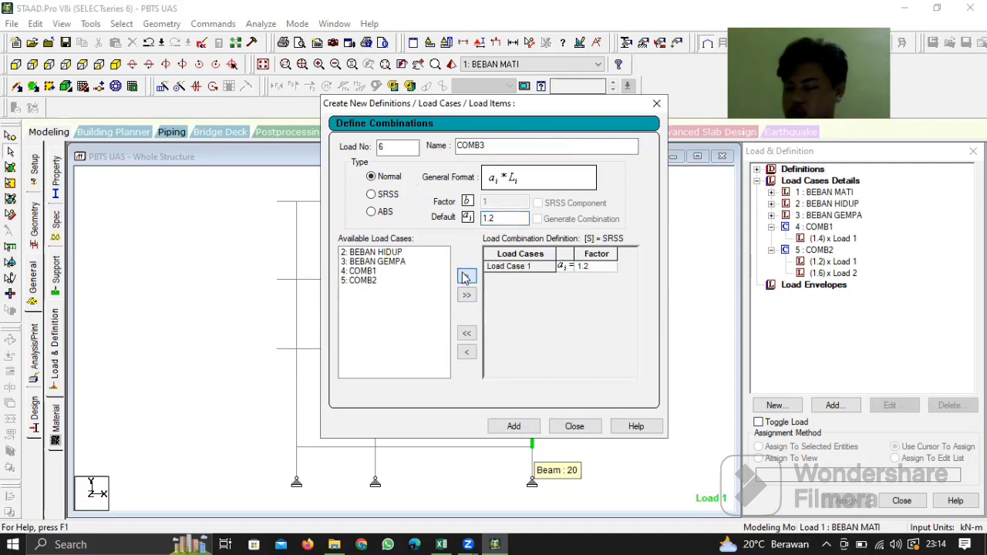
- Include BEBAN HIDUP and BEBAN GEMPA in COMB3 with a factor of 1 each, and add the combination
{"action": "left_click", "coordinate": [398, 254]}
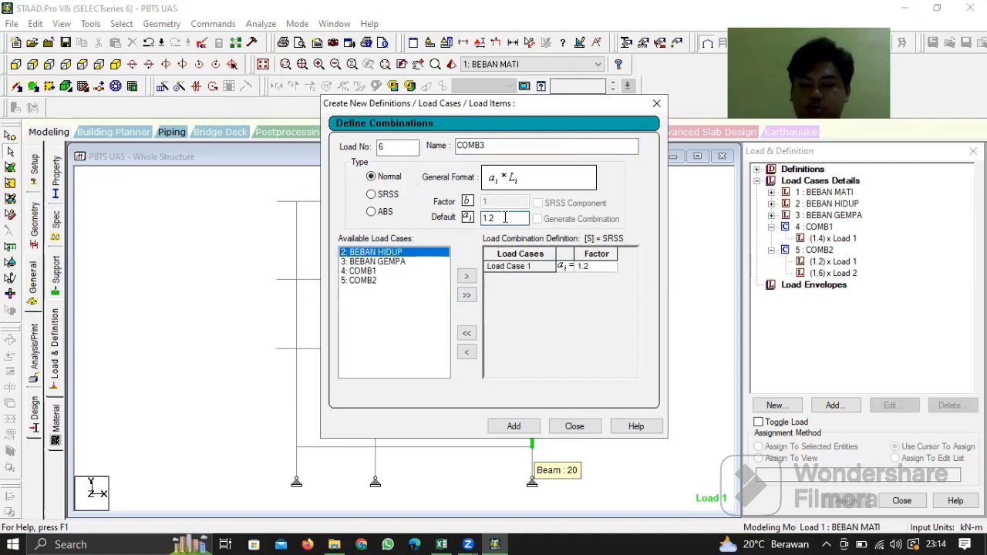
{"action": "left_click", "coordinate": [467, 278]}
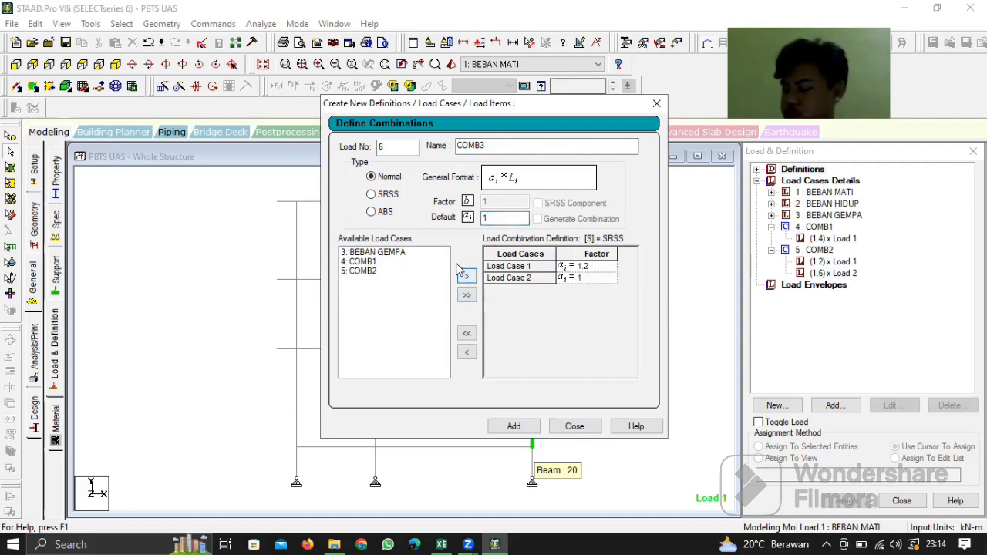
{"action": "left_click", "coordinate": [382, 255]}
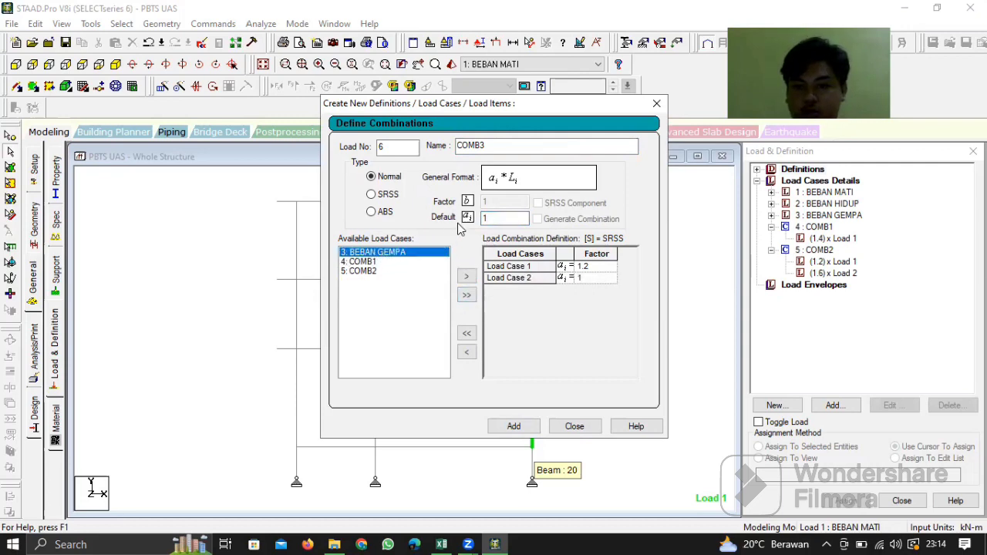
{"action": "left_click", "coordinate": [468, 276]}
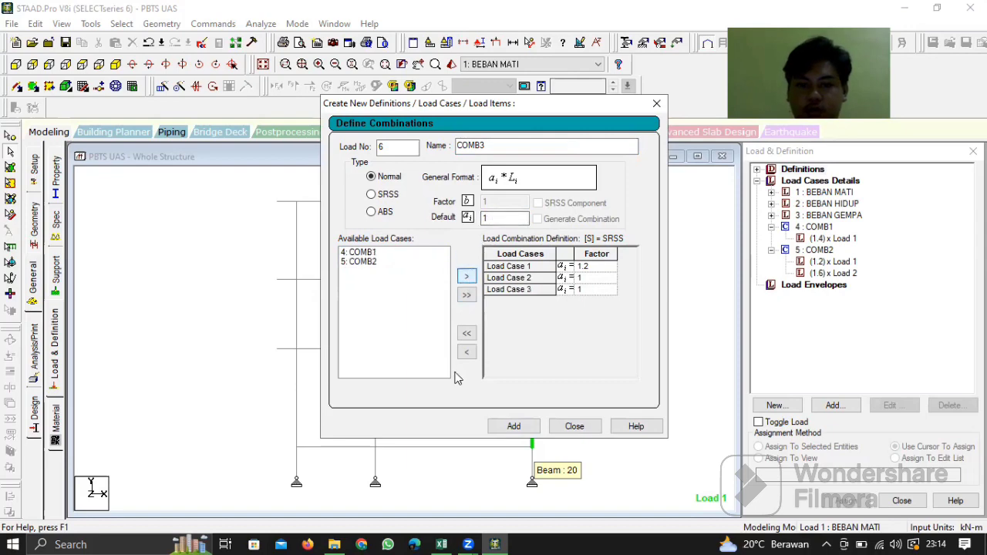
{"action": "left_click", "coordinate": [514, 427]}
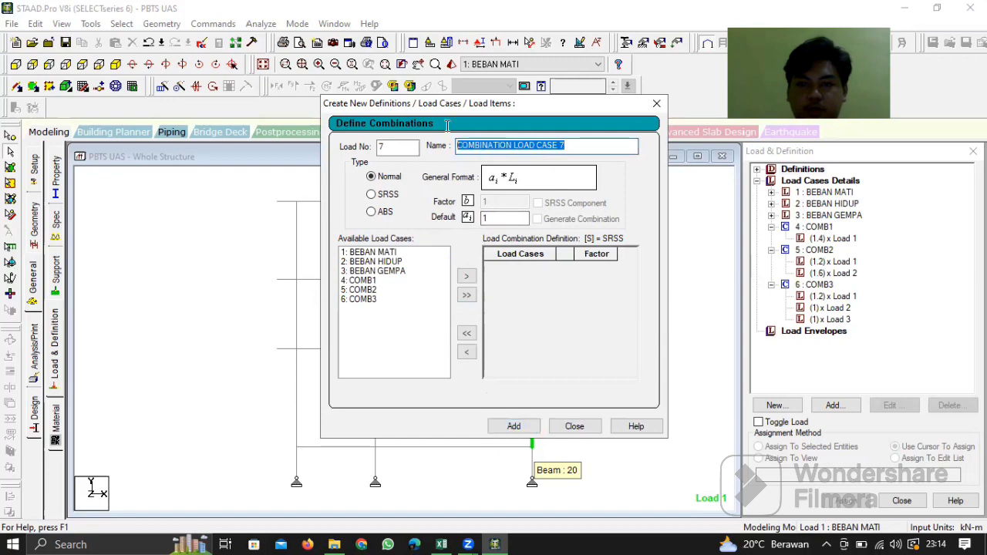
- Name load combination 7 COMB4 and accept the auto save to save the modified structure
{"action": "type", "text": "COMB4"}
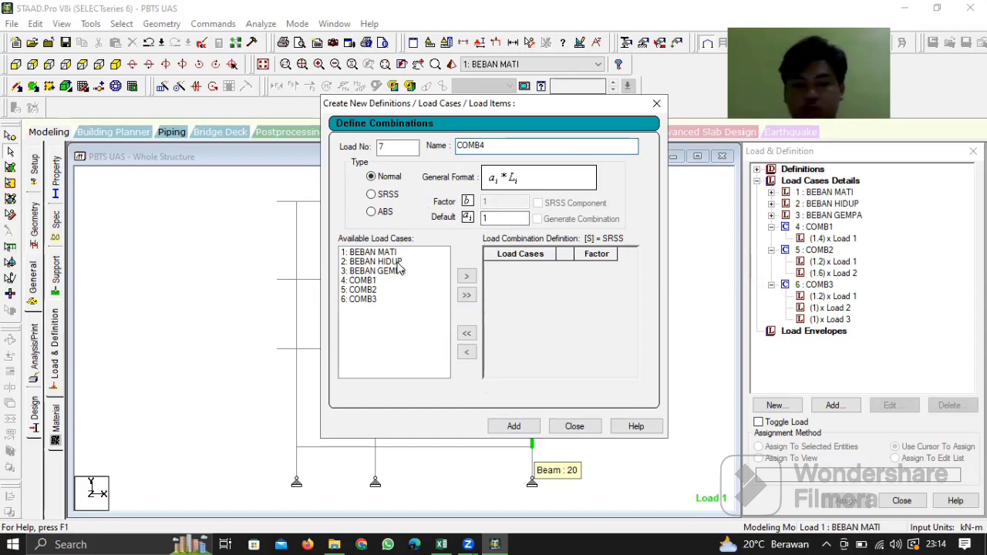
{"action": "left_click", "coordinate": [392, 253]}
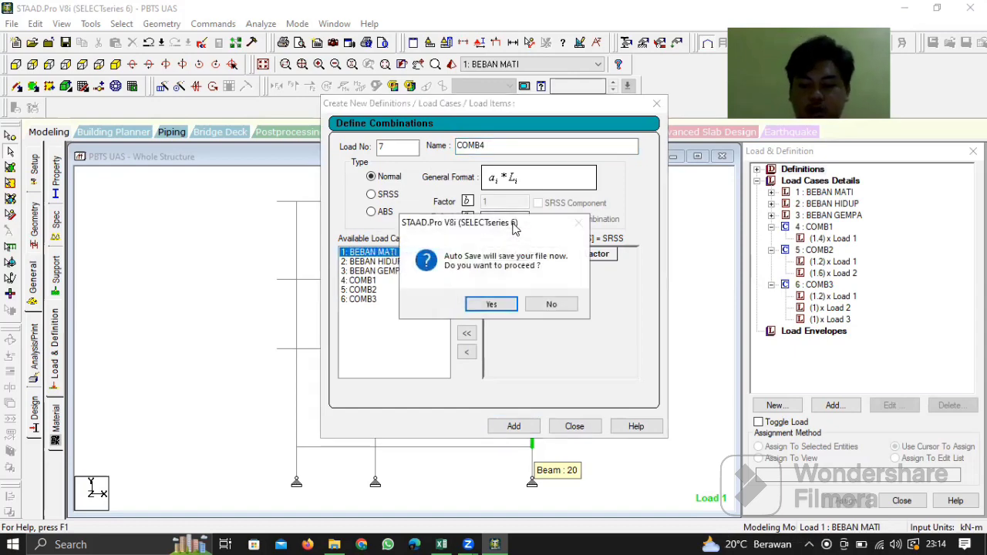
{"action": "left_click", "coordinate": [480, 305]}
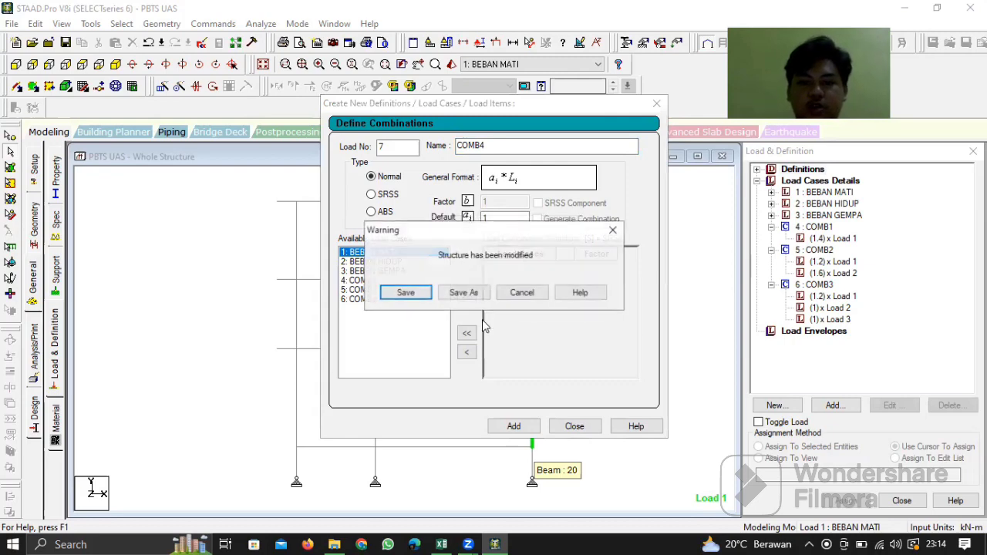
{"action": "left_click", "coordinate": [398, 294]}
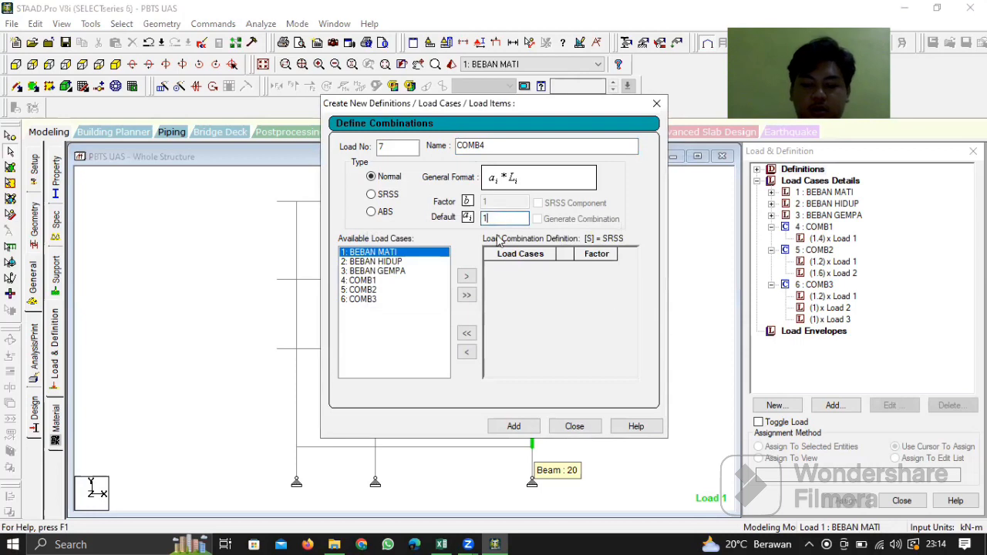
- Include BEBAN MATI in COMB4 with a factor of 1.2, set the default factor to 1, and add the combination
{"action": "left_click", "coordinate": [467, 277]}
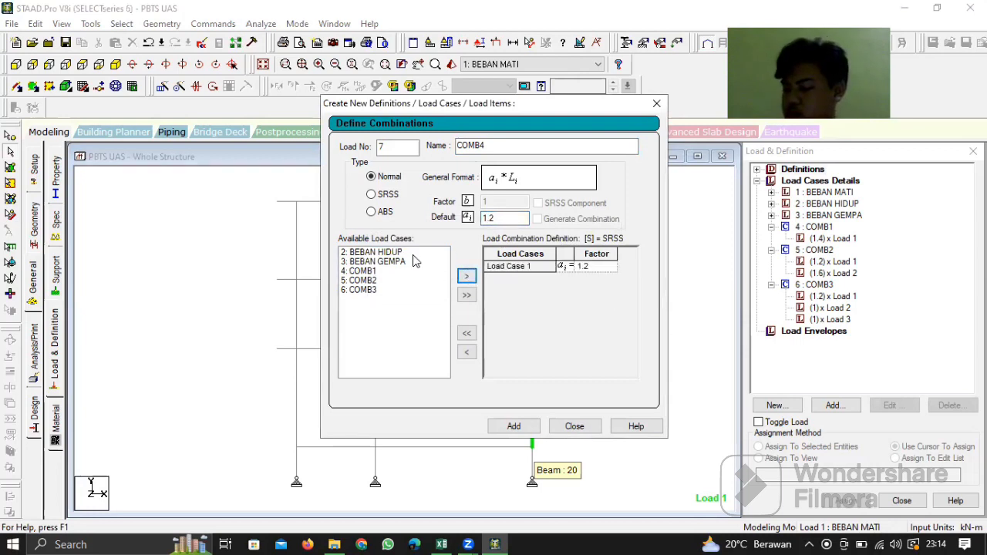
{"action": "left_click", "coordinate": [380, 254]}
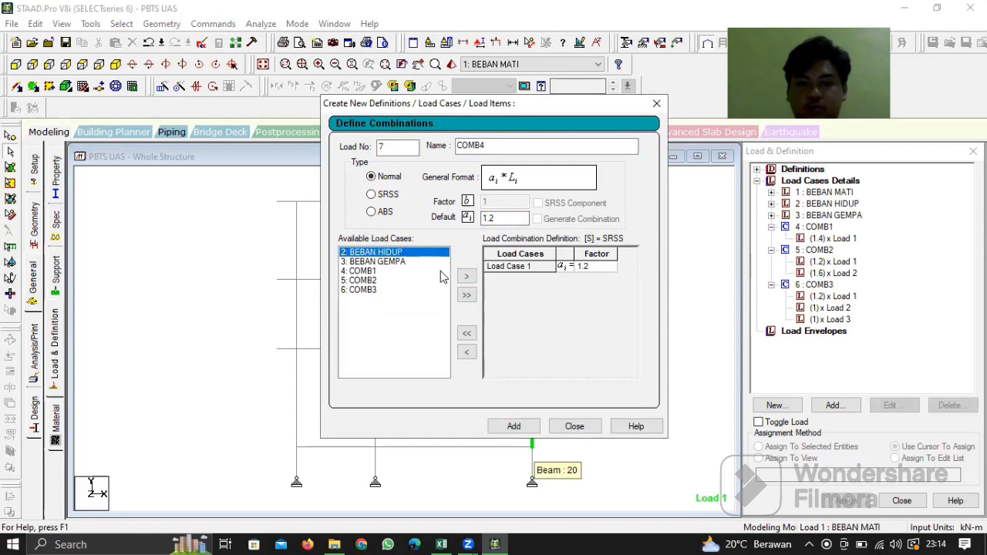
{"action": "left_click", "coordinate": [498, 218]}
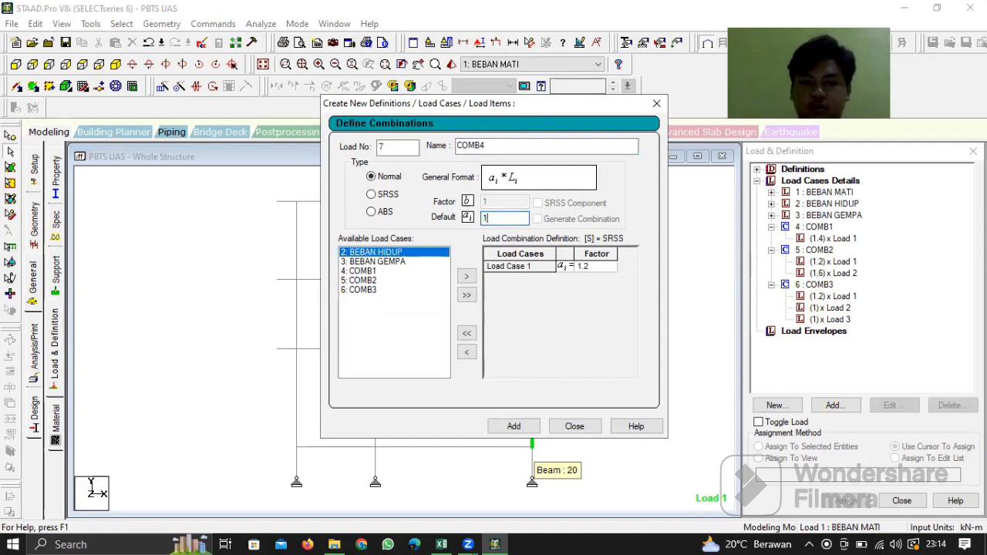
{"action": "left_click", "coordinate": [515, 426]}
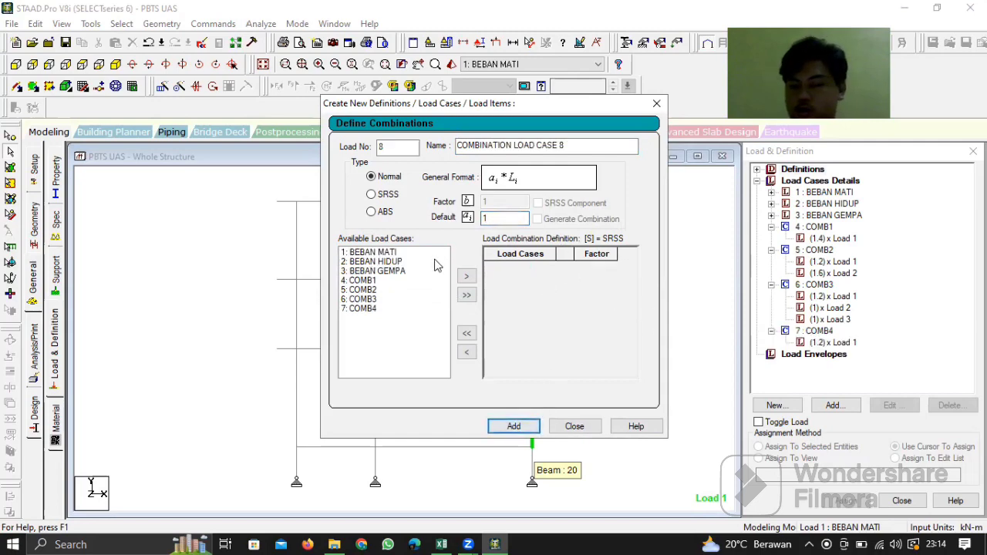
{"action": "left_click", "coordinate": [575, 426]}
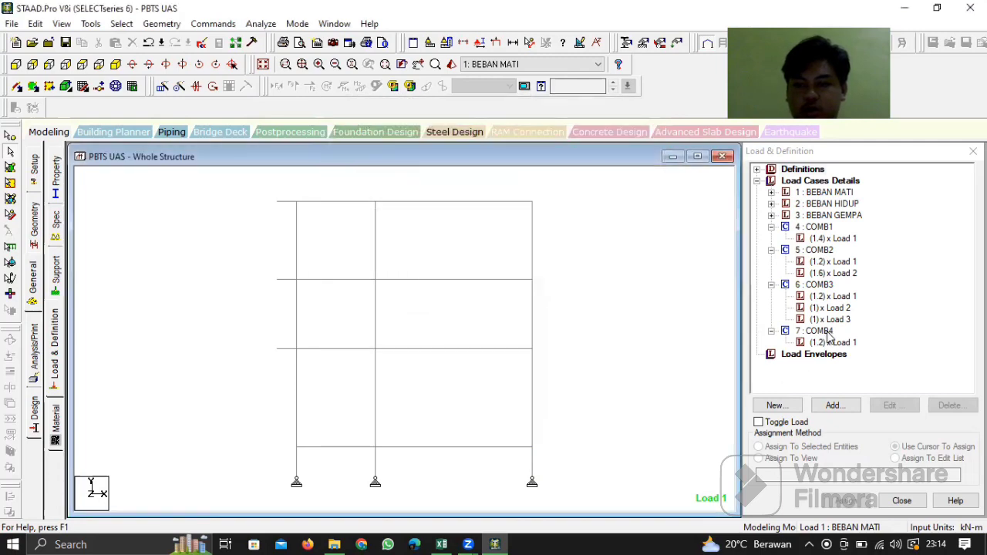
- Reopen COMB4 for editing and include BEBAN HIDUP in it with a factor of 1
{"action": "double_click", "coordinate": [828, 334]}
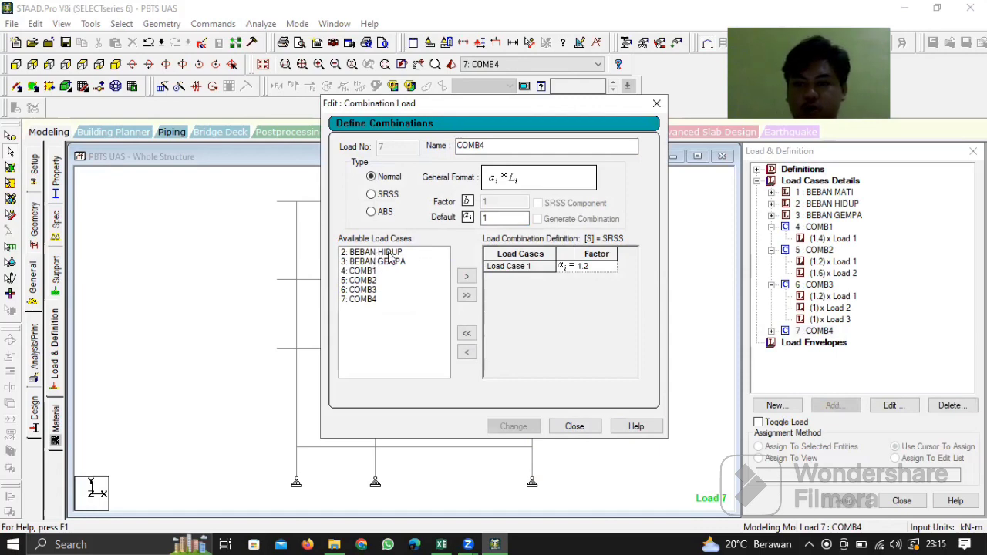
{"action": "left_click", "coordinate": [389, 253]}
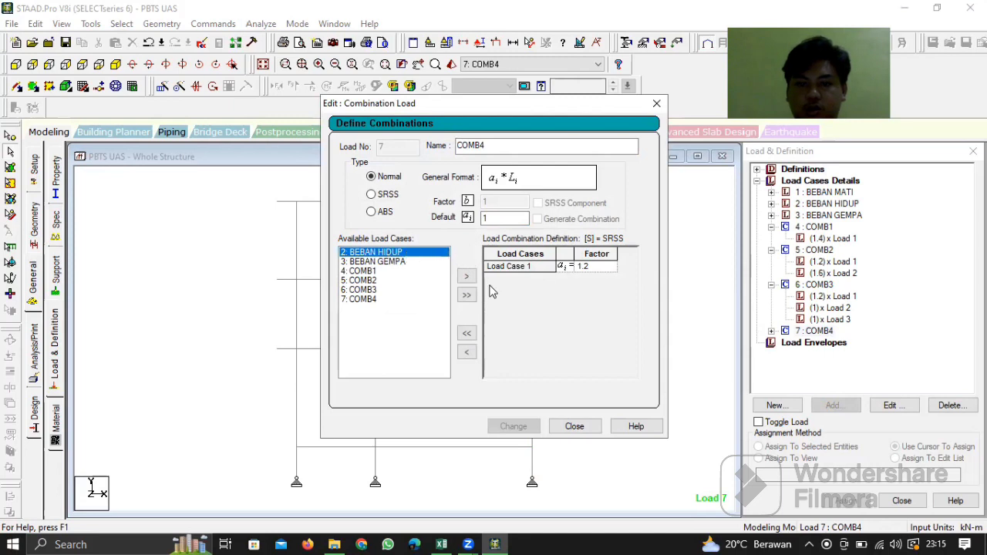
{"action": "left_click", "coordinate": [464, 277]}
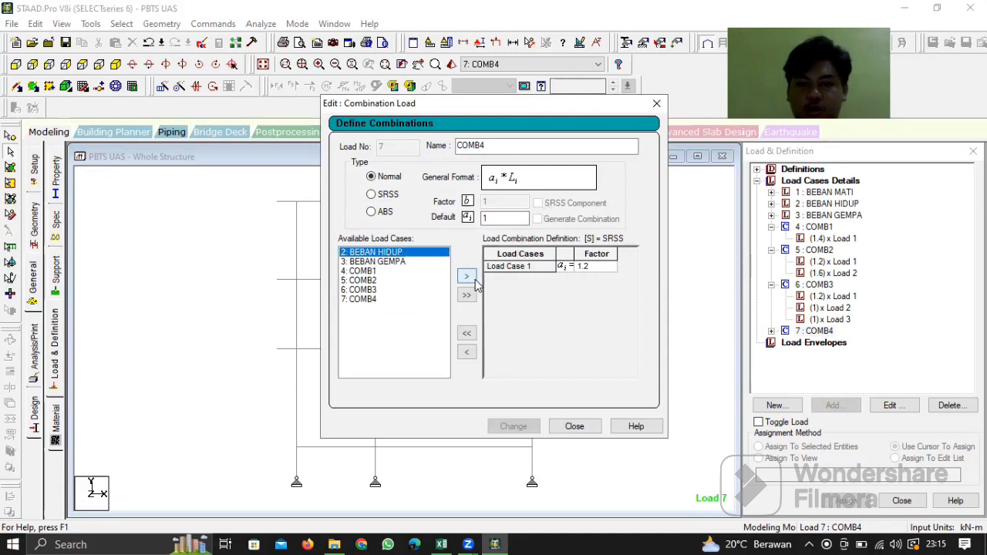
- Select BEBAN GEMPA, set the default factor to -1, and apply the changes to COMB4
{"action": "left_click", "coordinate": [397, 253]}
{"action": "left_click", "coordinate": [498, 218]}
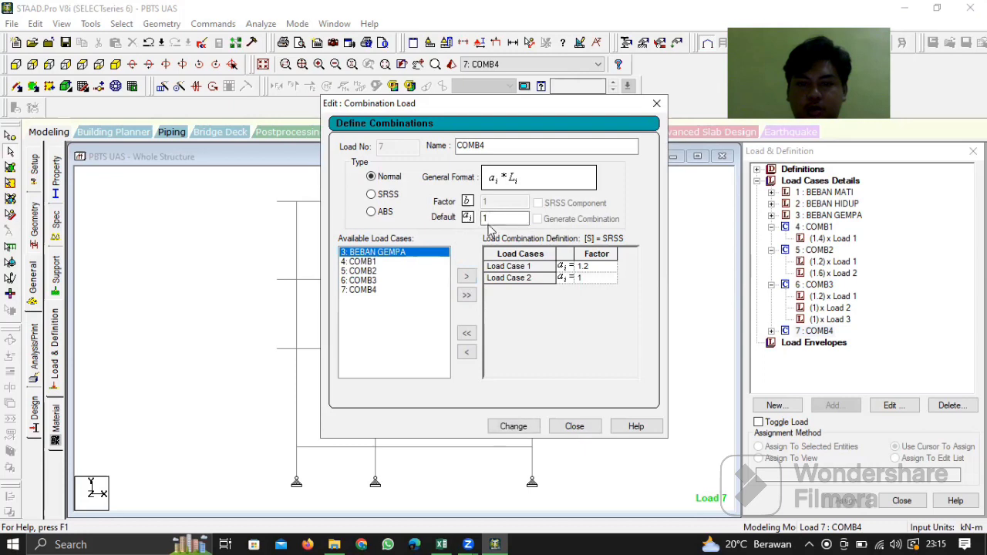
{"action": "key", "text": "BackSpace"}
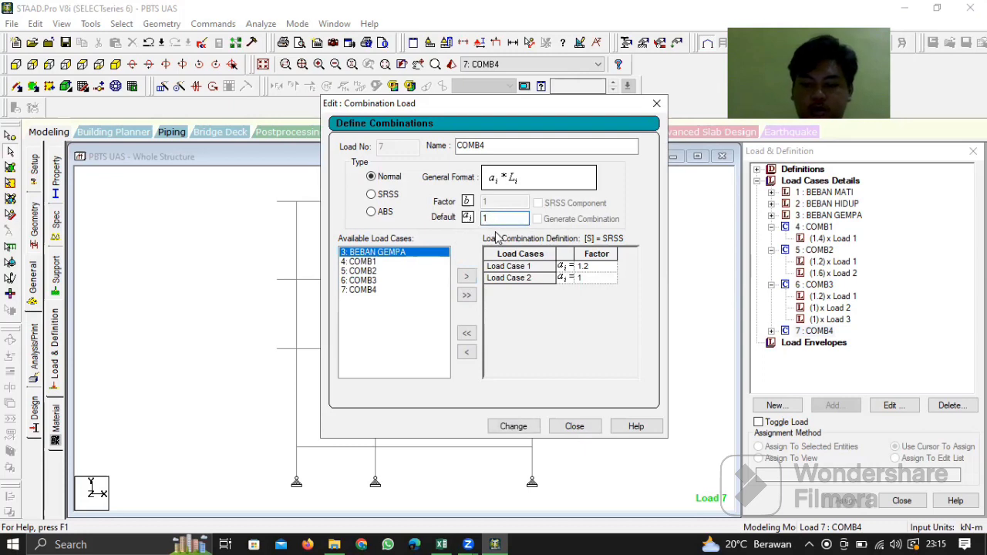
{"action": "type", "text": "-1"}
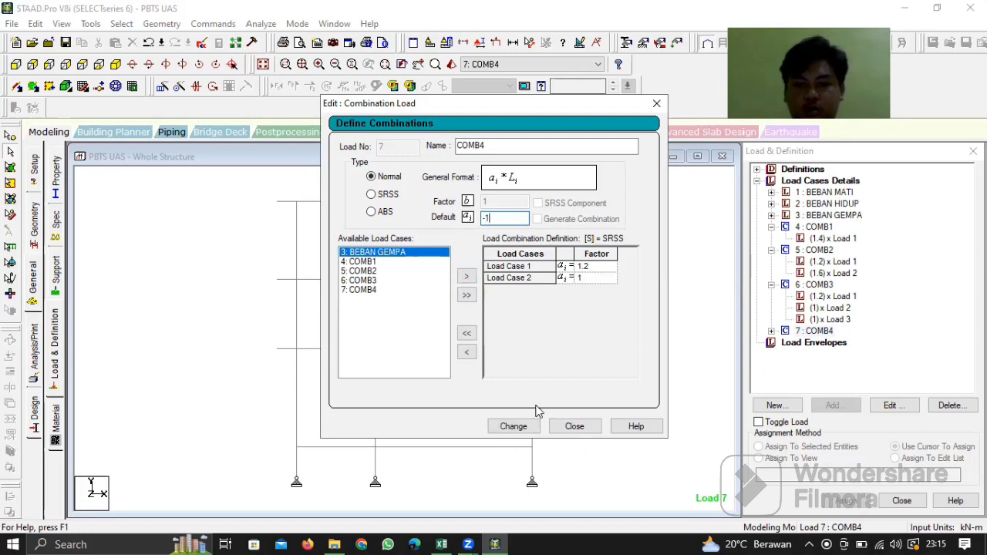
{"action": "left_click", "coordinate": [519, 428]}
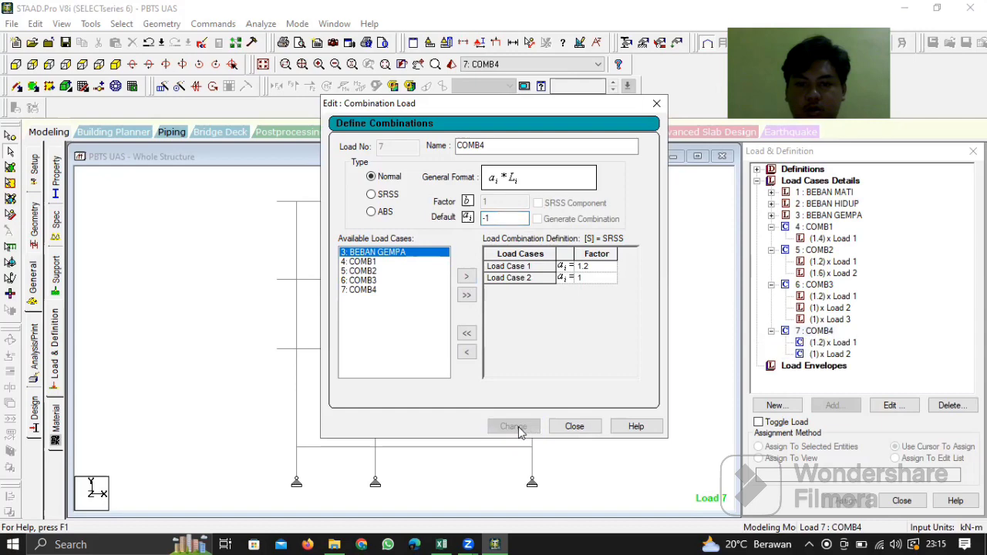
{"action": "left_click", "coordinate": [574, 427]}
- Start a new load combination as load number 8 and name it COMB5
{"action": "left_click", "coordinate": [223, 25]}
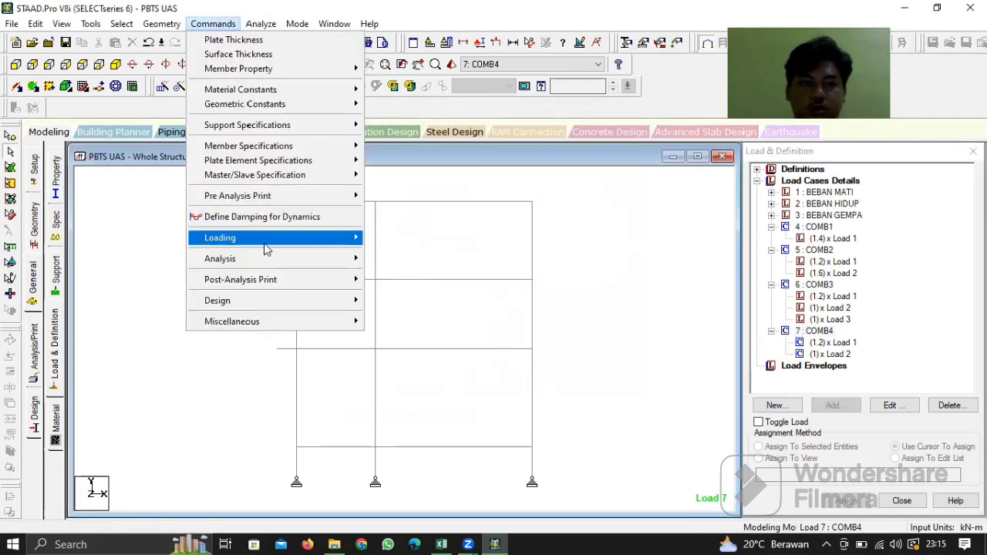
{"action": "mouse_move", "coordinate": [262, 238]}
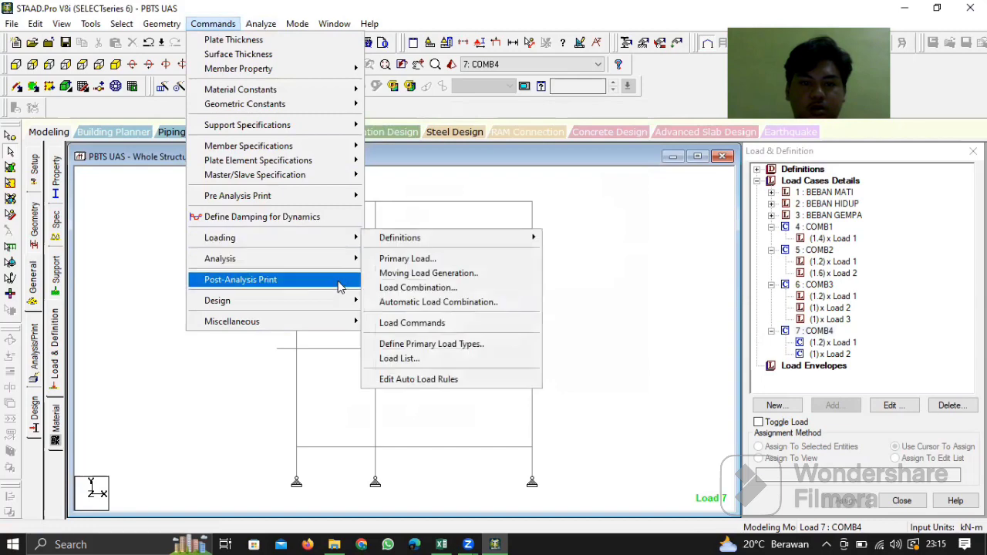
{"action": "left_click", "coordinate": [421, 288]}
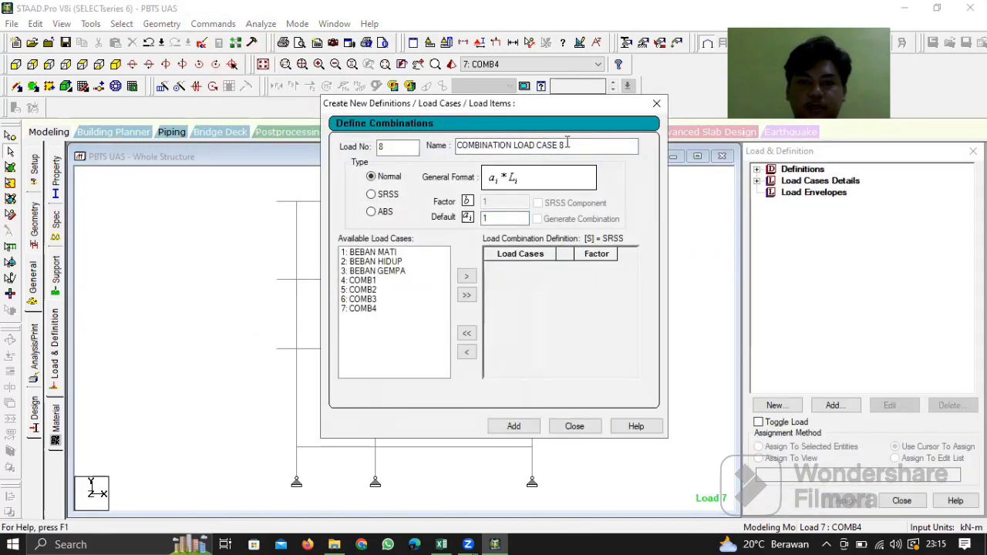
{"action": "left_click_drag", "start_coordinate": [577, 146], "coordinate": [449, 178]}
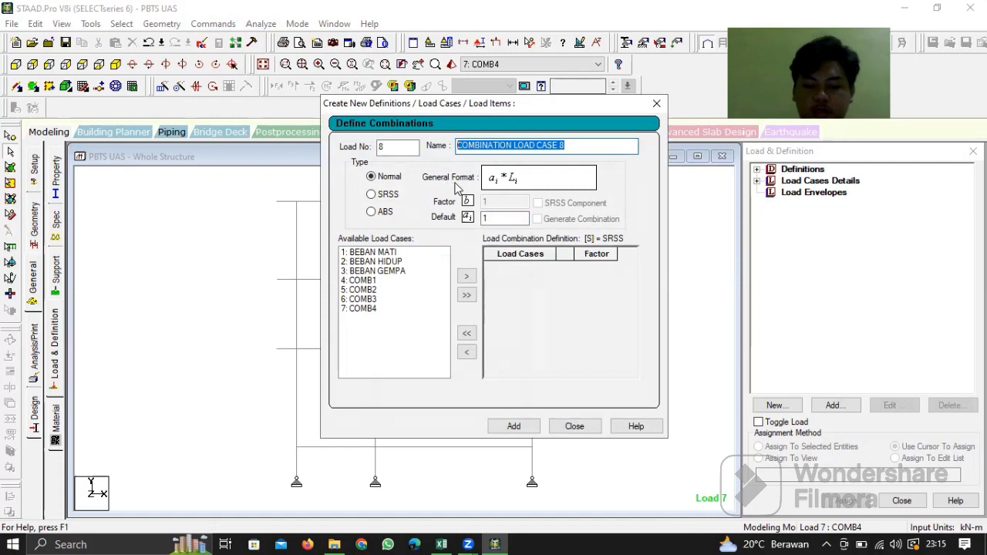
{"action": "type", "text": "COMB5"}
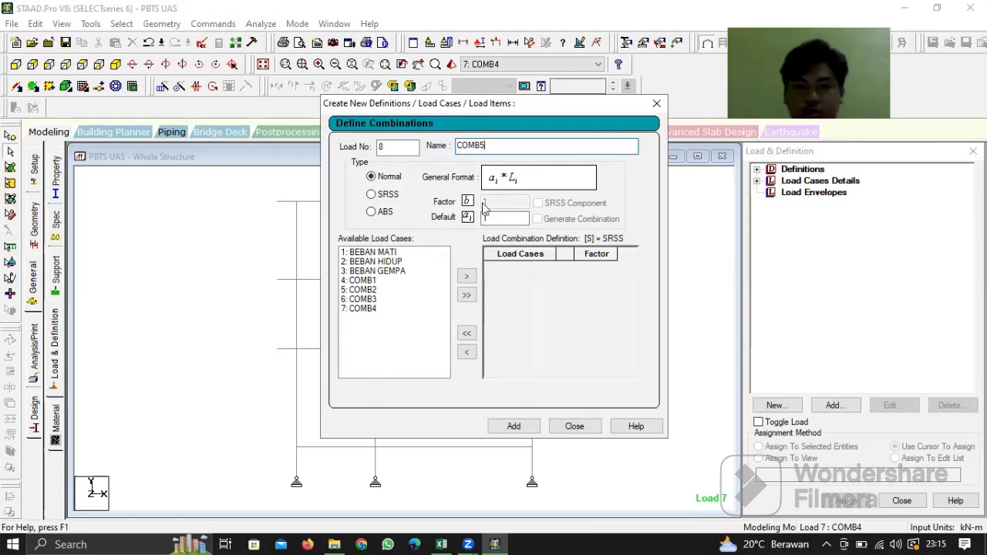
- Include BEBAN MATI with a factor of 0.9 and BEBAN GEMPA with a factor of 1, and add COMB5
{"action": "left_click", "coordinate": [383, 253]}
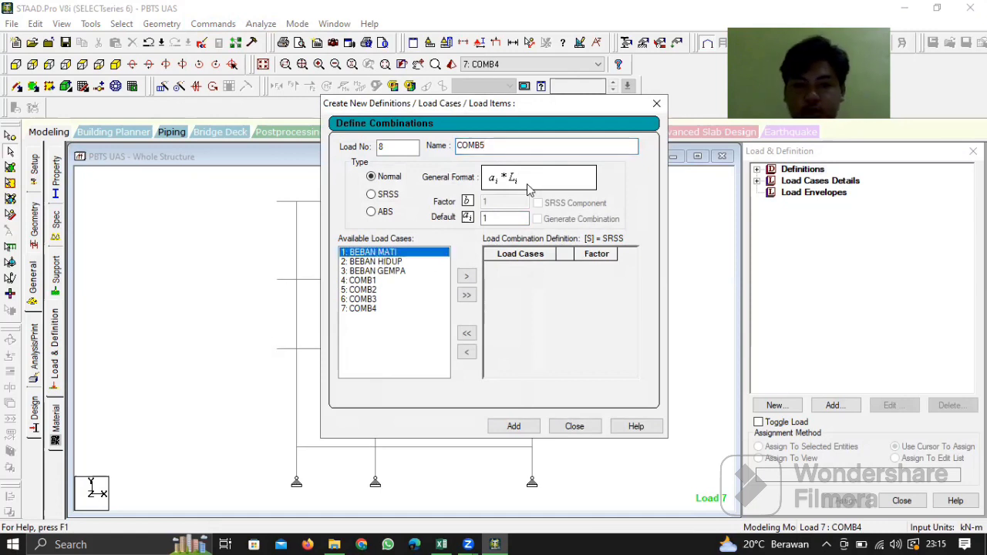
{"action": "left_click", "coordinate": [511, 218]}
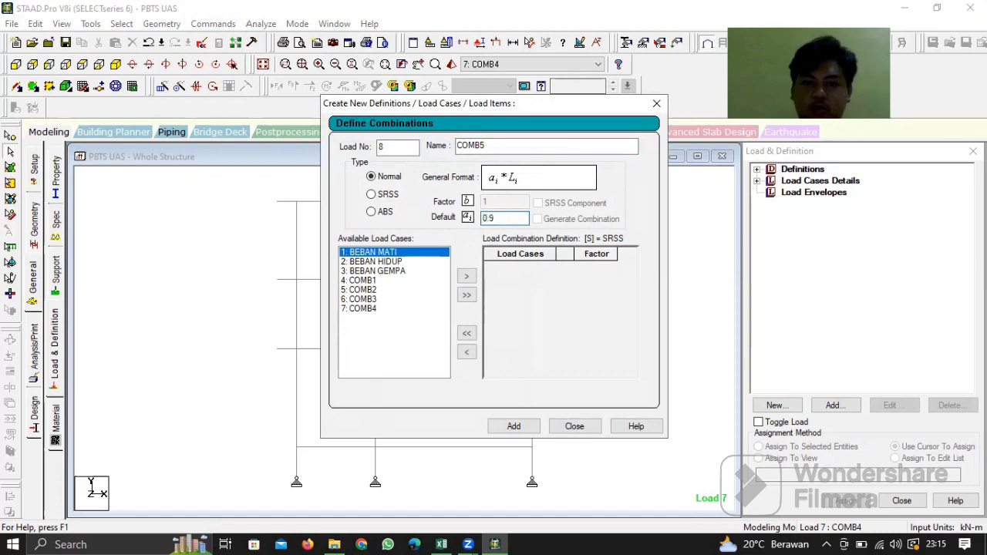
{"action": "left_click", "coordinate": [467, 278]}
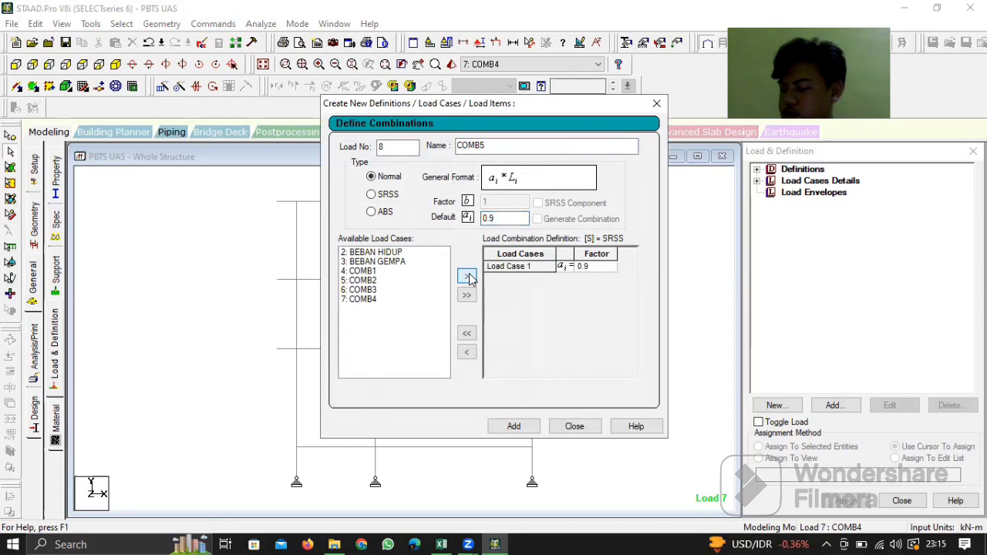
{"action": "left_click", "coordinate": [383, 263]}
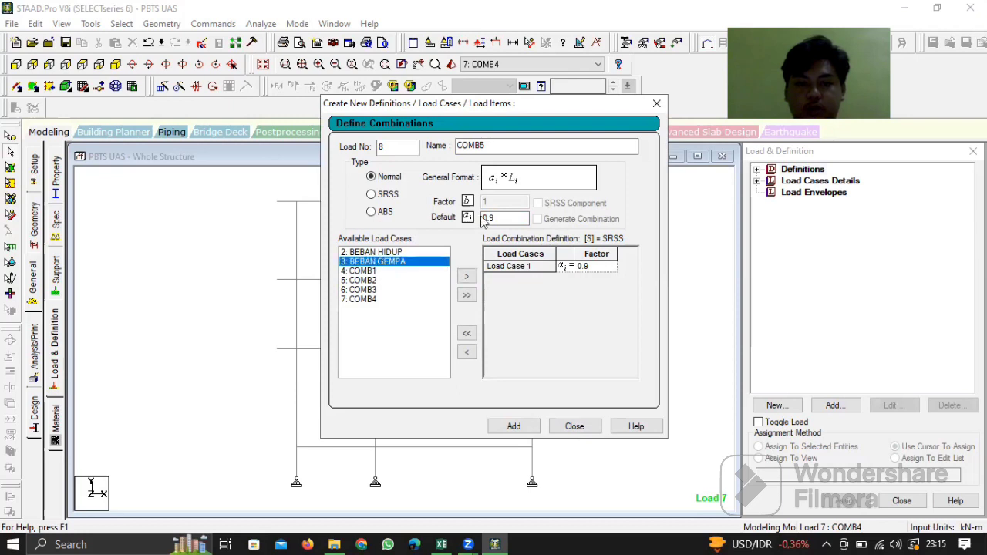
{"action": "left_click", "coordinate": [501, 220]}
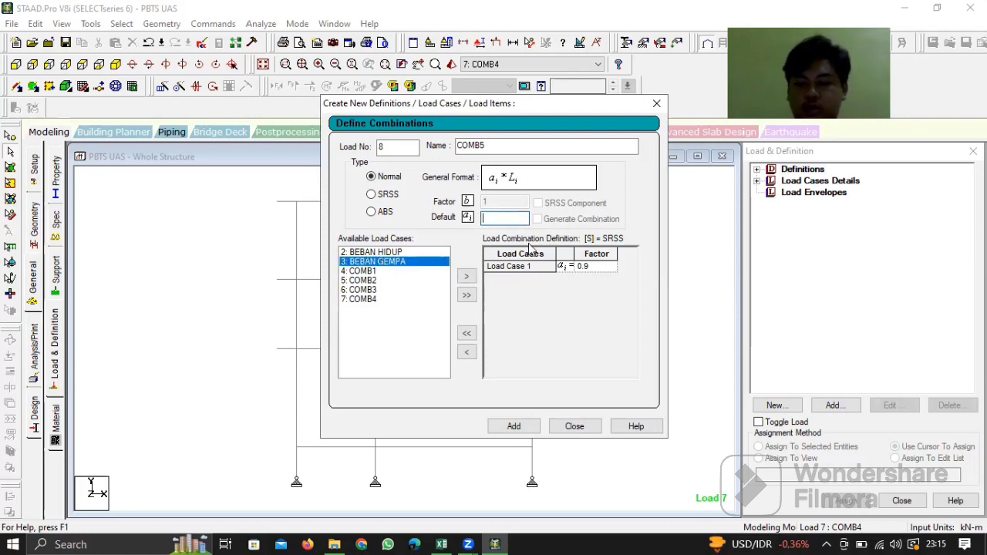
{"action": "left_click", "coordinate": [467, 277]}
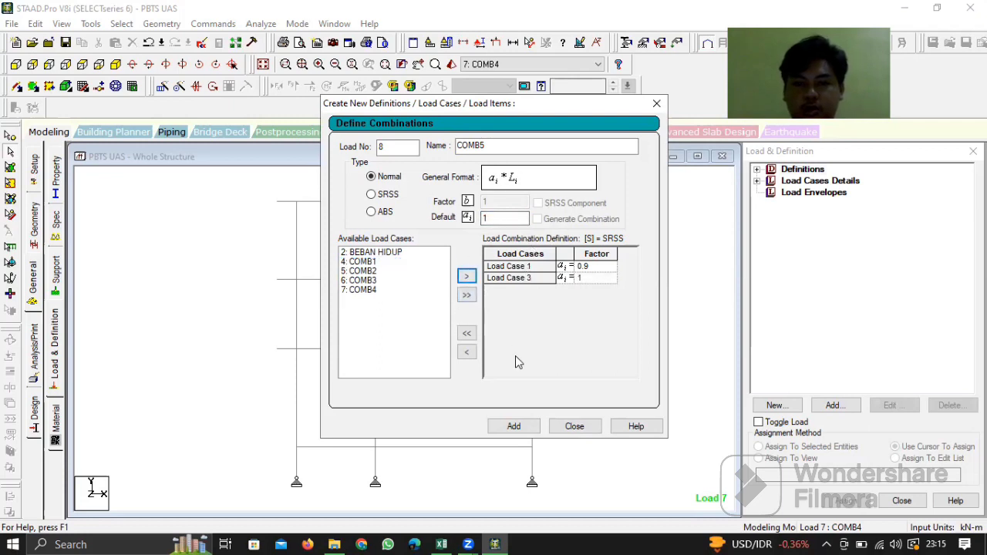
{"action": "left_click", "coordinate": [523, 424]}
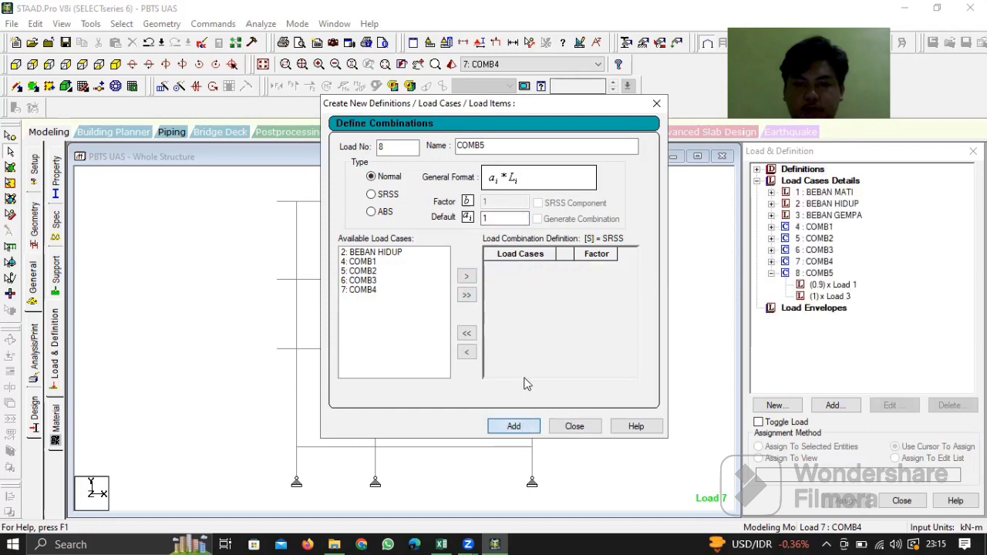
- Name load combination 9 COMB6 and include BEBAN MATI in it with a factor of 0.9
{"action": "left_click_drag", "start_coordinate": [574, 146], "coordinate": [460, 179]}
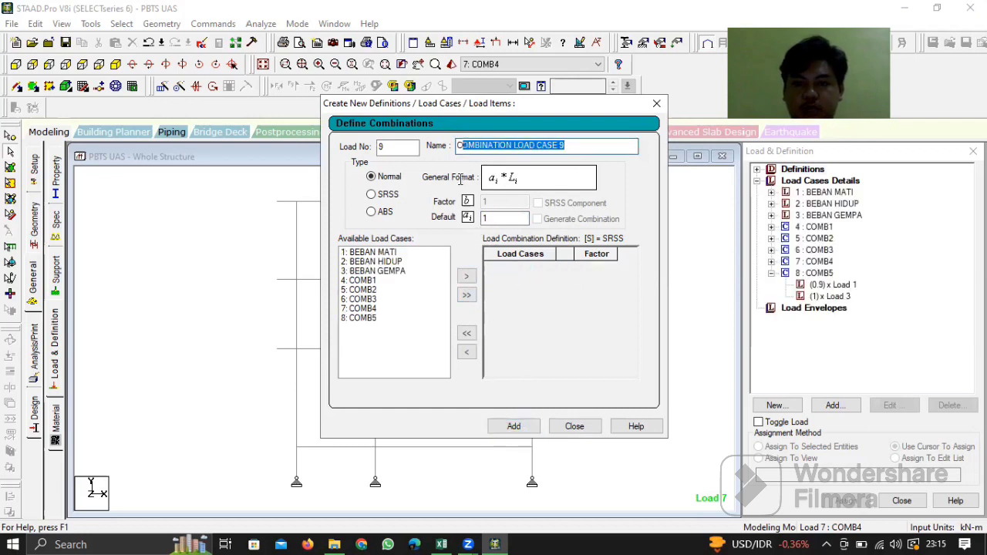
{"action": "type", "text": "COMB6"}
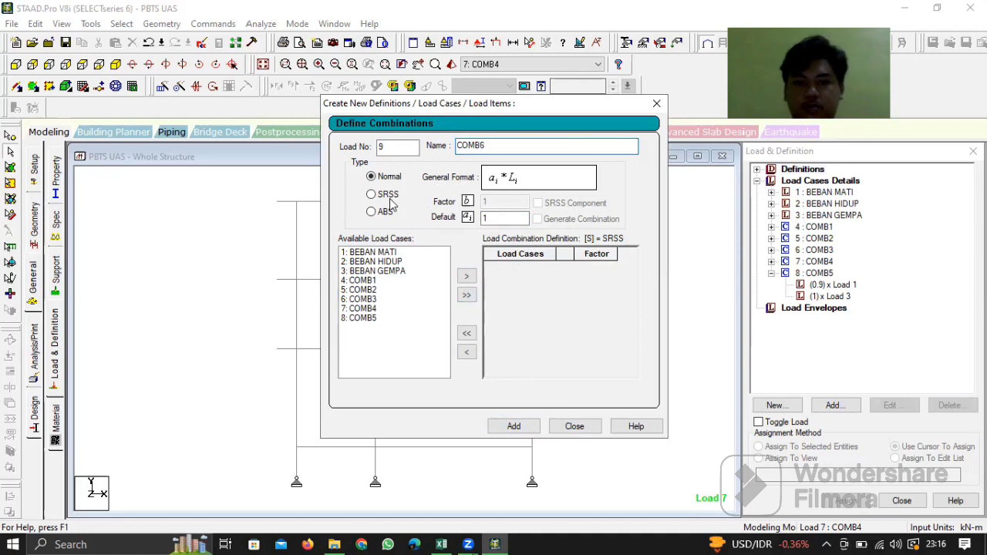
{"action": "left_click", "coordinate": [367, 254]}
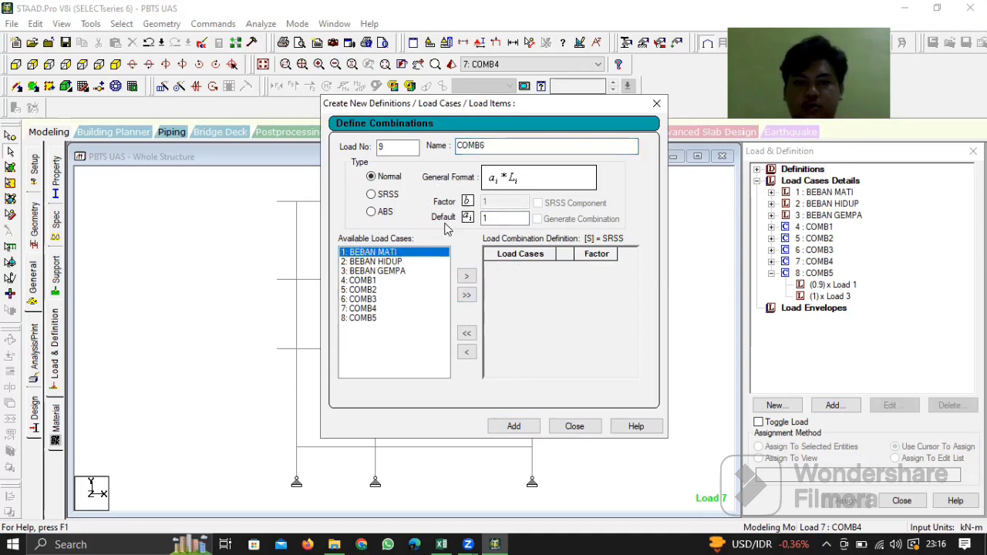
{"action": "left_click", "coordinate": [500, 218]}
{"action": "type", "text": "0"}
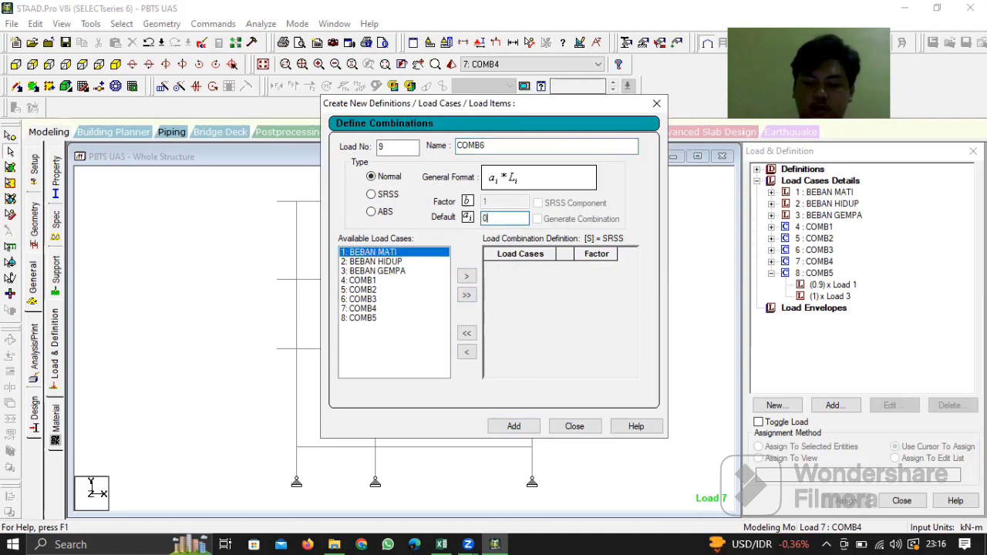
{"action": "type", "text": ".9"}
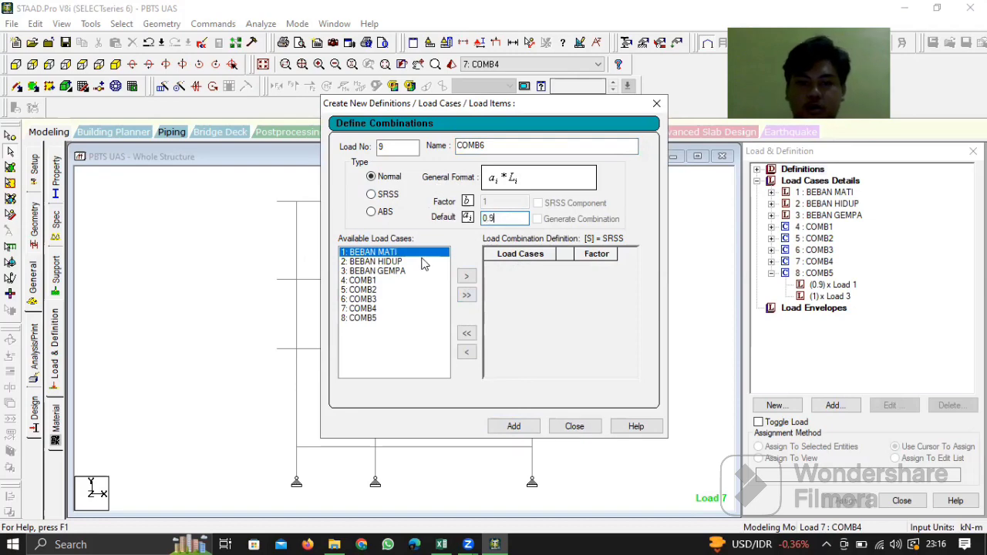
{"action": "left_click", "coordinate": [466, 276]}
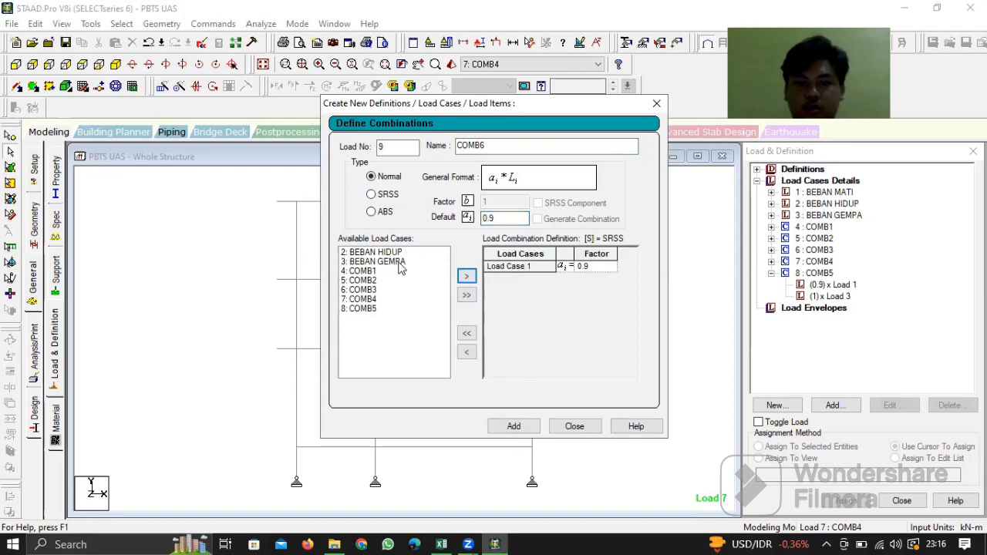
- Include BEBAN GEMPA in COMB6 with a factor of -1, add the combination, and finish defining combinations
{"action": "left_click", "coordinate": [401, 263]}
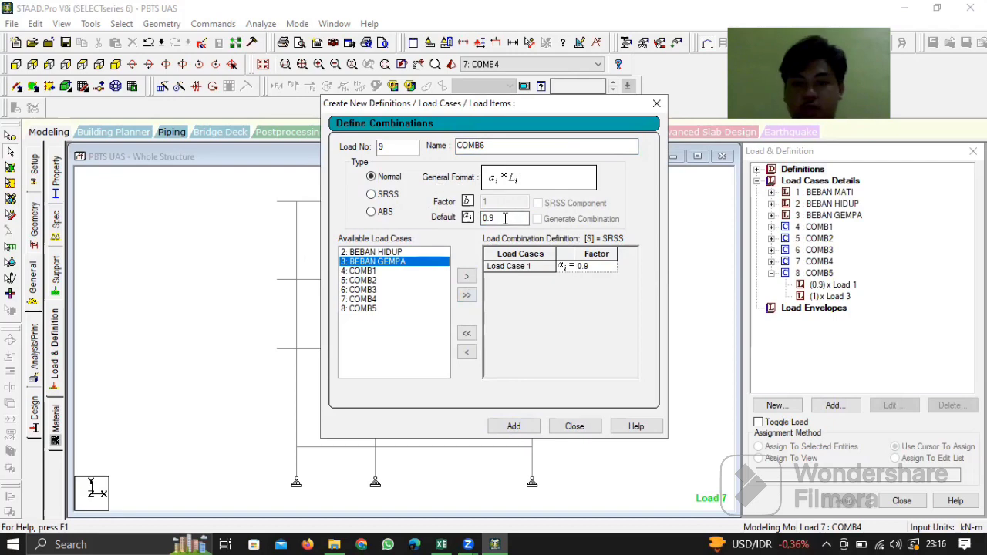
{"action": "left_click_drag", "start_coordinate": [508, 219], "coordinate": [485, 236]}
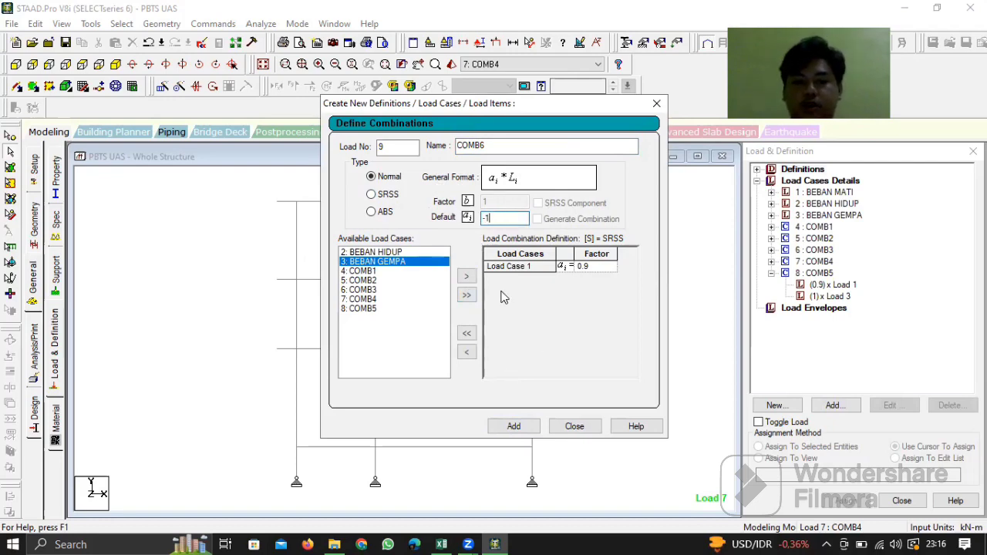
{"action": "left_click", "coordinate": [466, 278]}
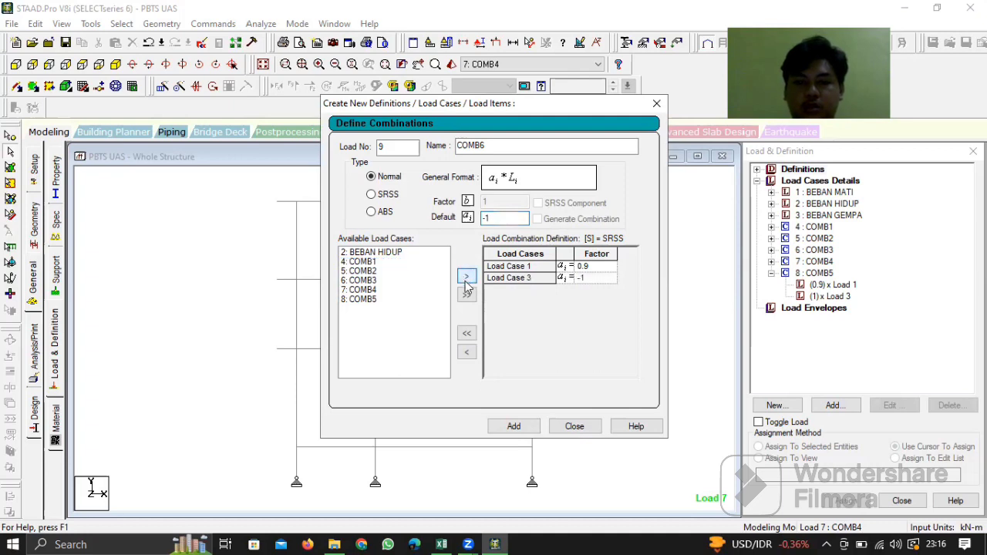
{"action": "left_click", "coordinate": [524, 429]}
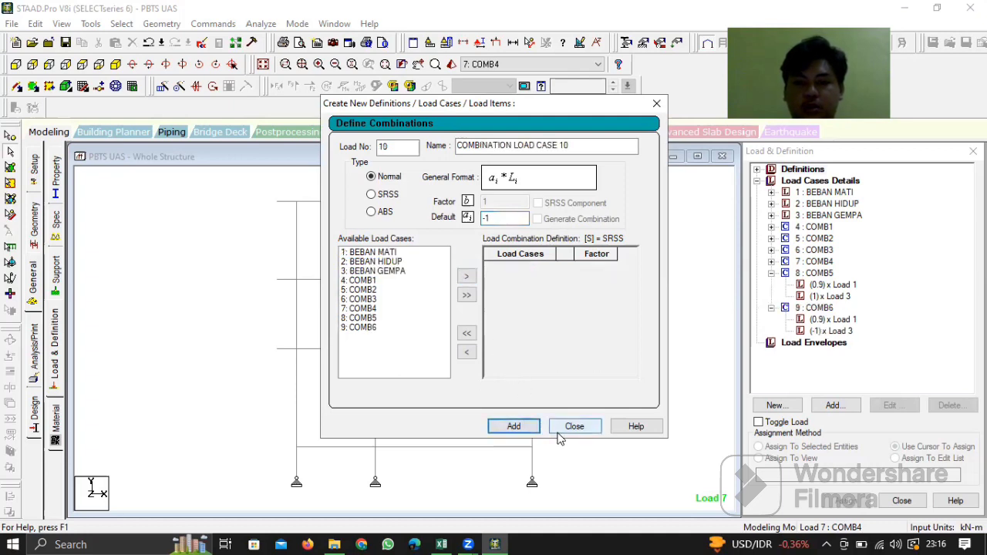
{"action": "left_click", "coordinate": [574, 428]}
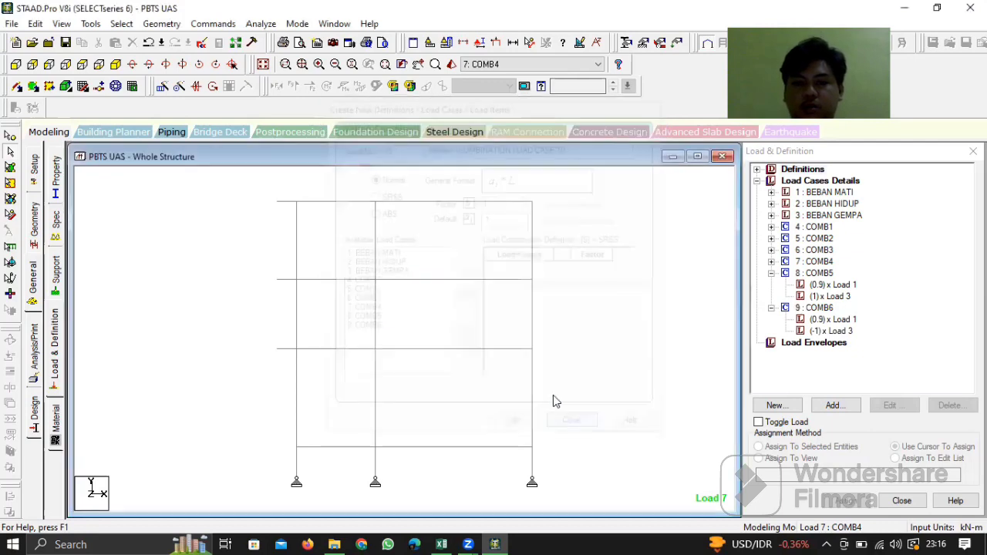
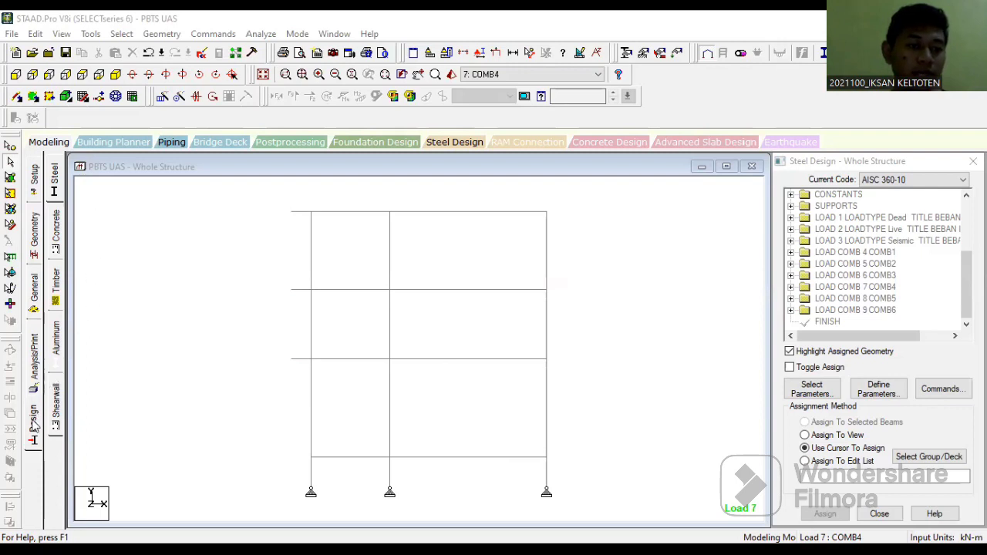
- Define the AISC 360-10 steel design parameter FYLD with a yield strength of 290000 kN/m2 and add it
{"action": "left_click", "coordinate": [908, 278]}
{"action": "scroll", "coordinate": [906, 281], "scroll_direction": "down", "scroll_amount": 1}
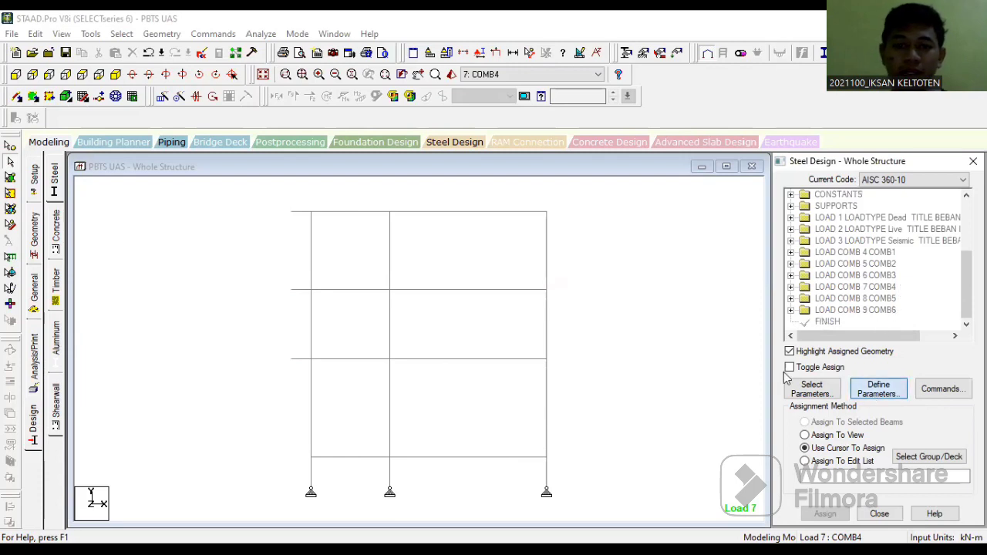
{"action": "left_click", "coordinate": [871, 395]}
{"action": "left_click", "coordinate": [303, 307]}
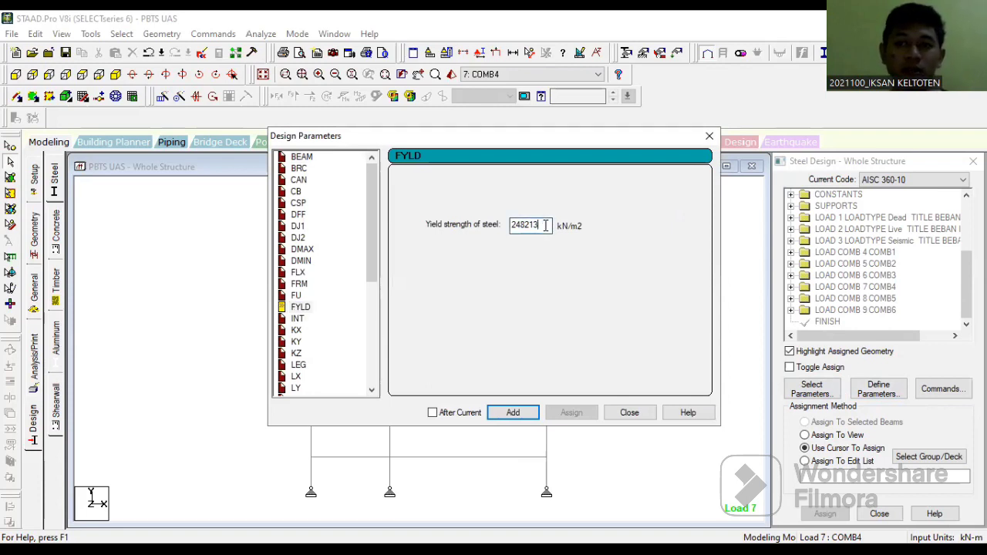
{"action": "left_click_drag", "start_coordinate": [546, 225], "coordinate": [509, 227]}
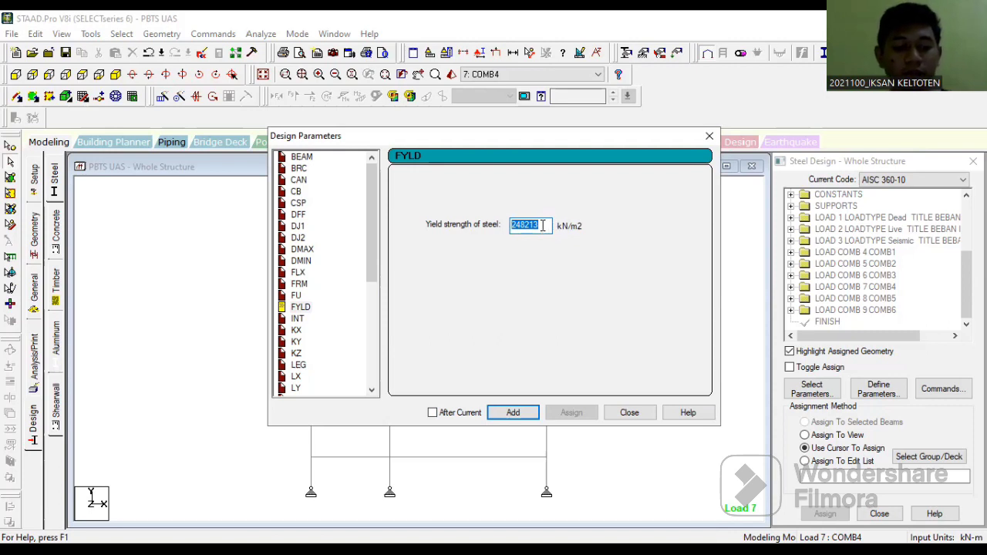
{"action": "type", "text": "290000"}
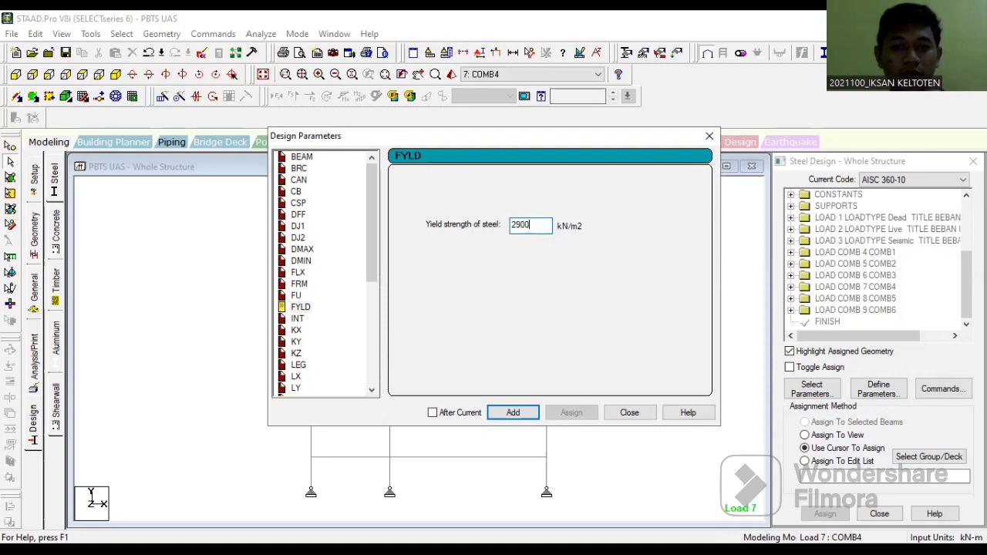
{"action": "left_click", "coordinate": [509, 414]}
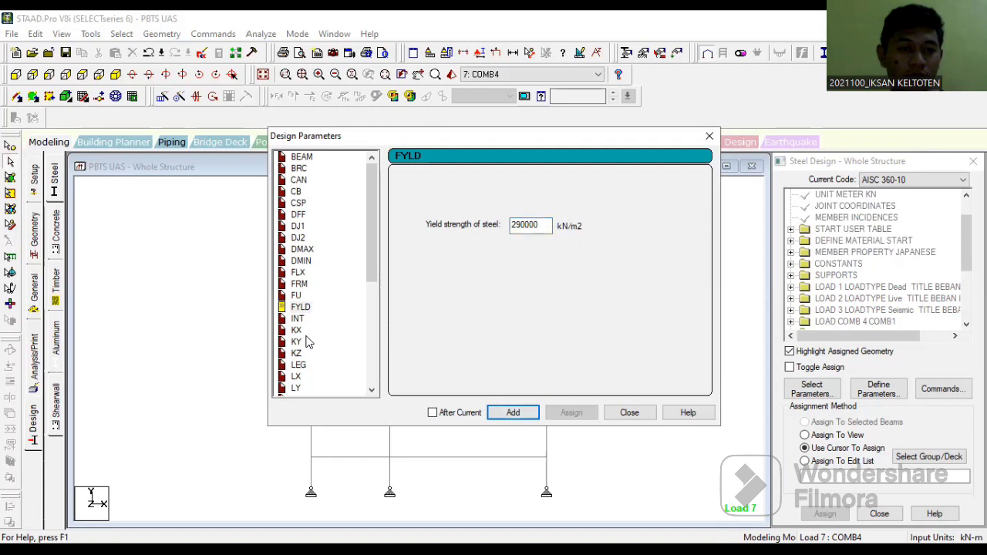
- Define the steel design parameter FU with an ultimate tensile strength of 500000 kN/m2, add it, and finish defining parameters
{"action": "scroll", "coordinate": [303, 333], "scroll_direction": "down", "scroll_amount": 2}
{"action": "scroll", "coordinate": [305, 346], "scroll_direction": "down", "scroll_amount": 2}
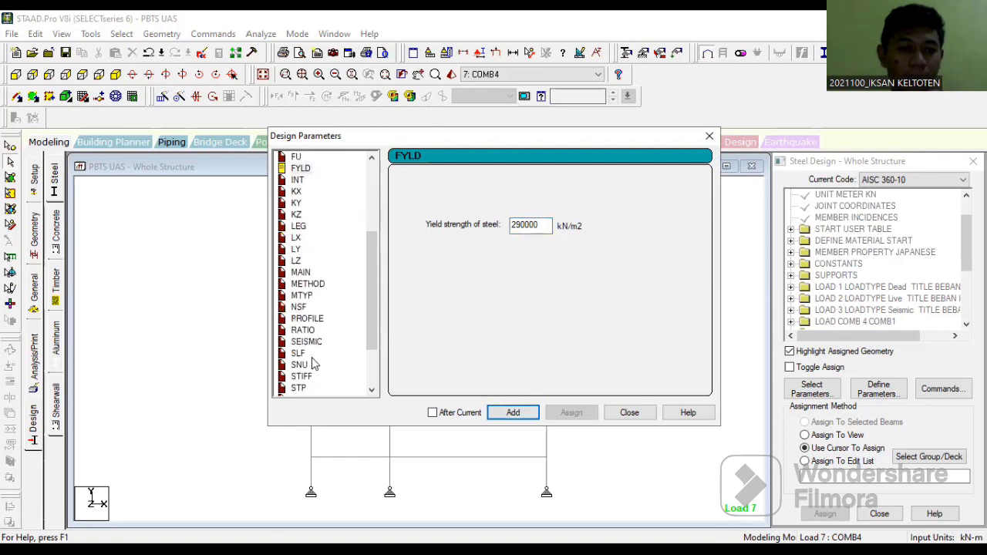
{"action": "scroll", "coordinate": [303, 299], "scroll_direction": "up", "scroll_amount": 3}
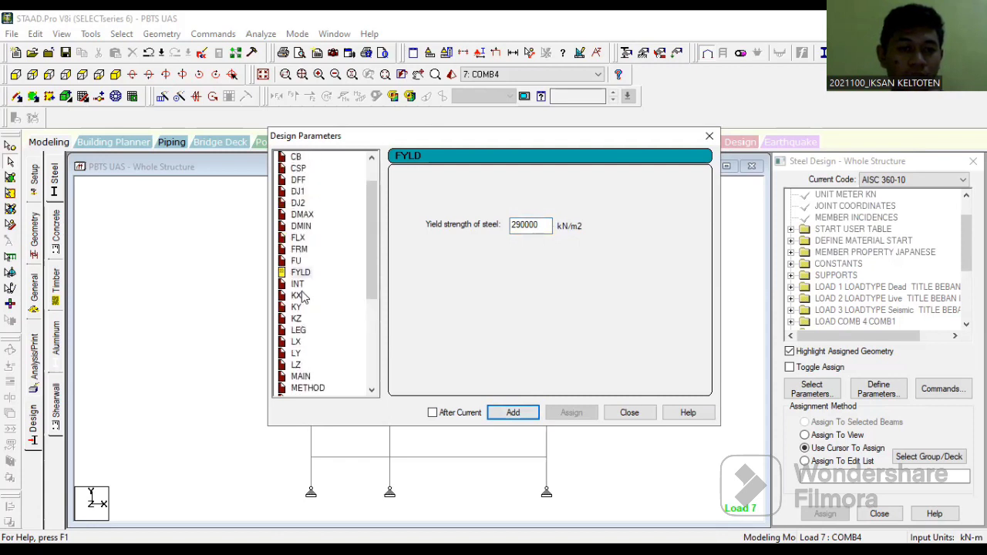
{"action": "scroll", "coordinate": [303, 296], "scroll_direction": "up", "scroll_amount": 1}
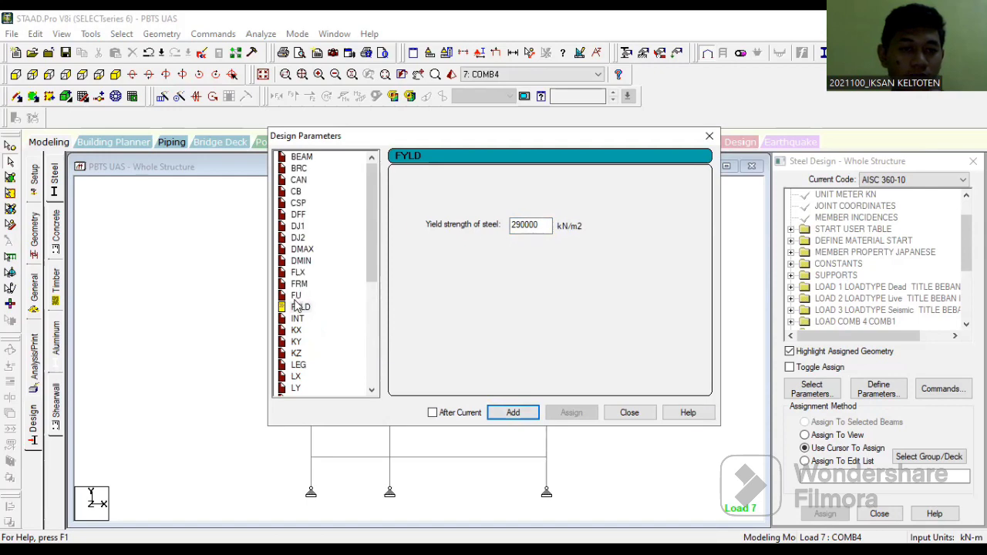
{"action": "left_click", "coordinate": [297, 295]}
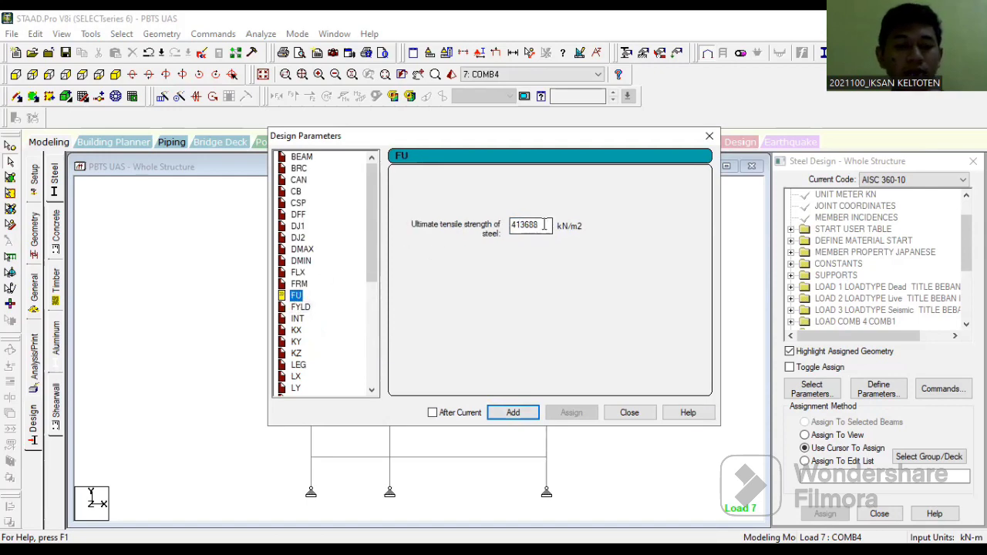
{"action": "left_click_drag", "start_coordinate": [540, 225], "coordinate": [503, 231]}
{"action": "type", "text": "5"}
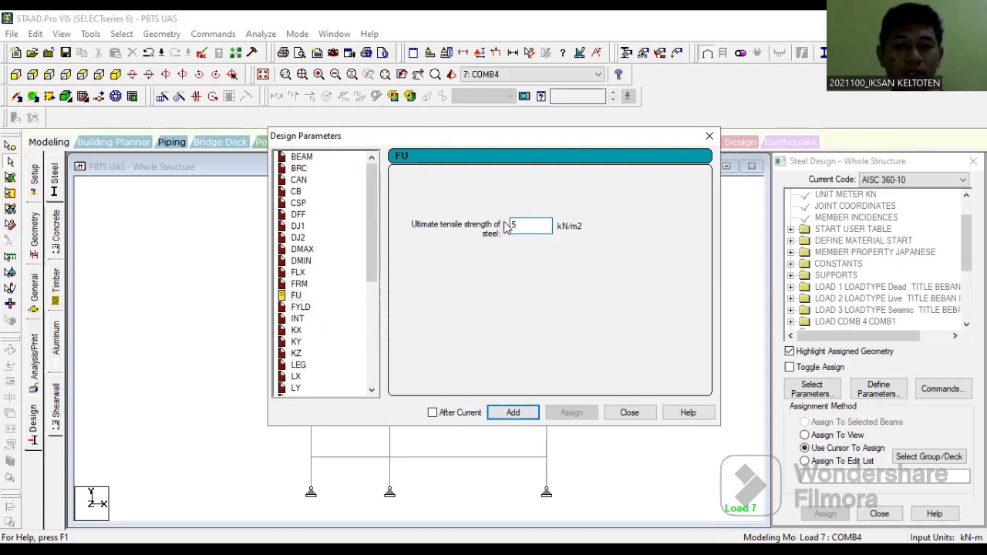
{"action": "type", "text": "00000"}
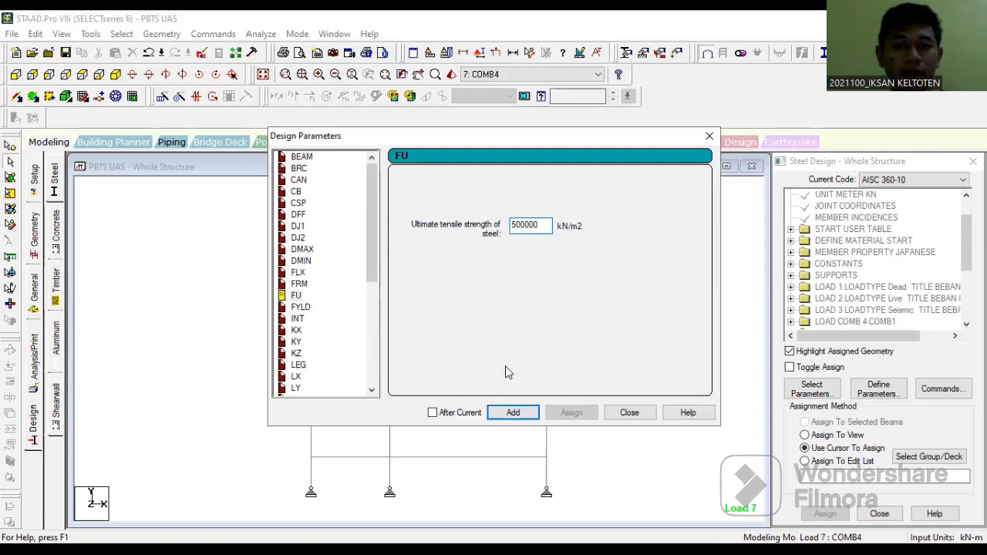
{"action": "left_click", "coordinate": [524, 416]}
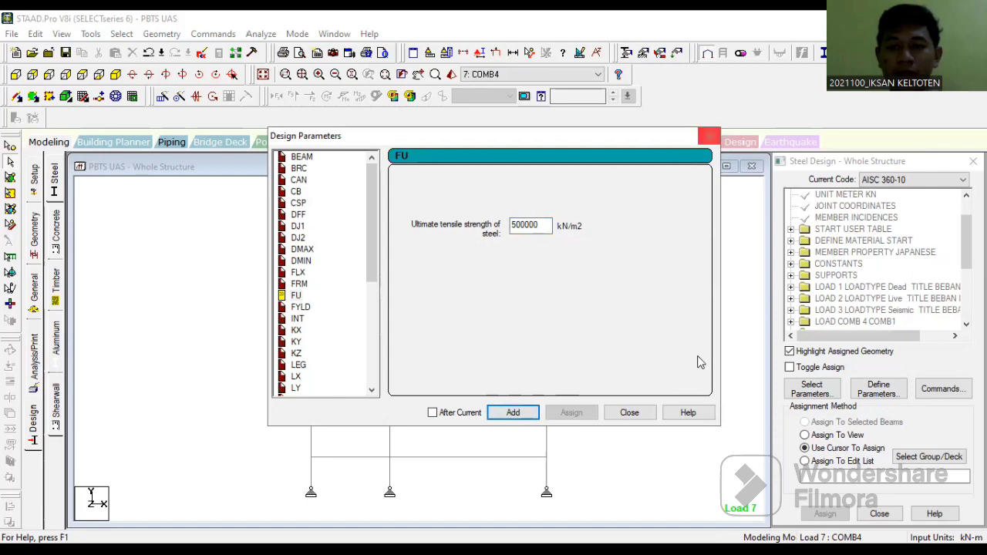
{"action": "left_click", "coordinate": [629, 413]}
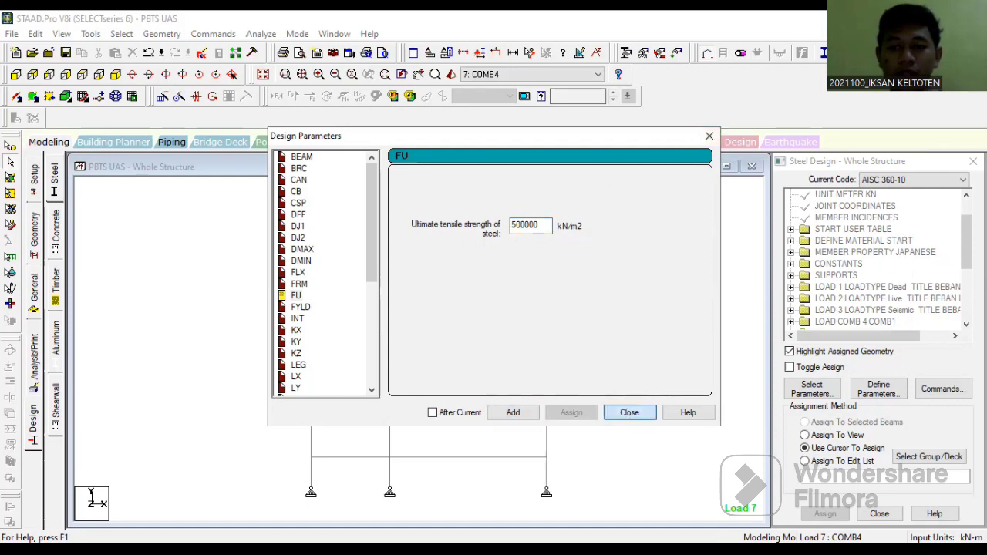
{"action": "left_click", "coordinate": [631, 413]}
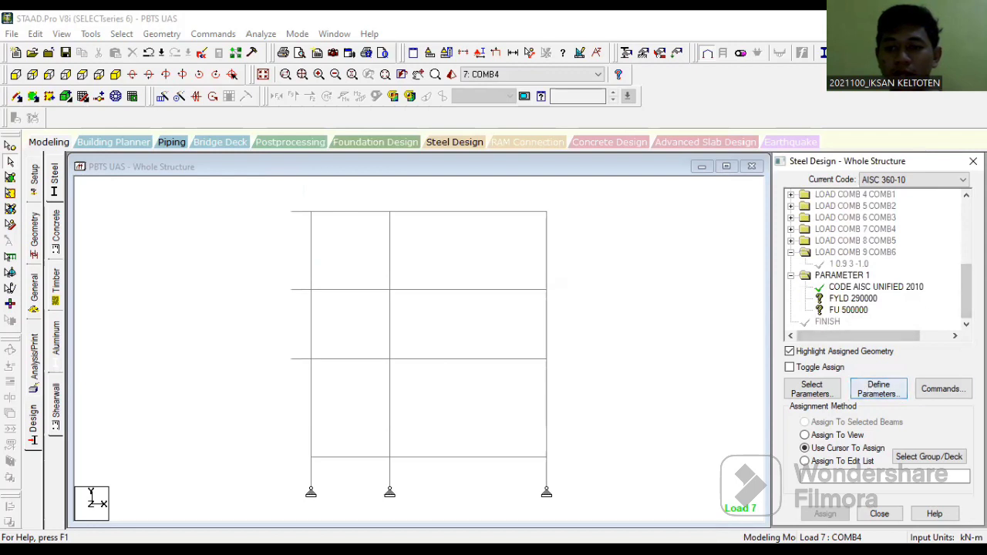
- Add the CHECK CODE design command to the AISC 360-10 steel design
{"action": "left_click", "coordinate": [944, 398]}
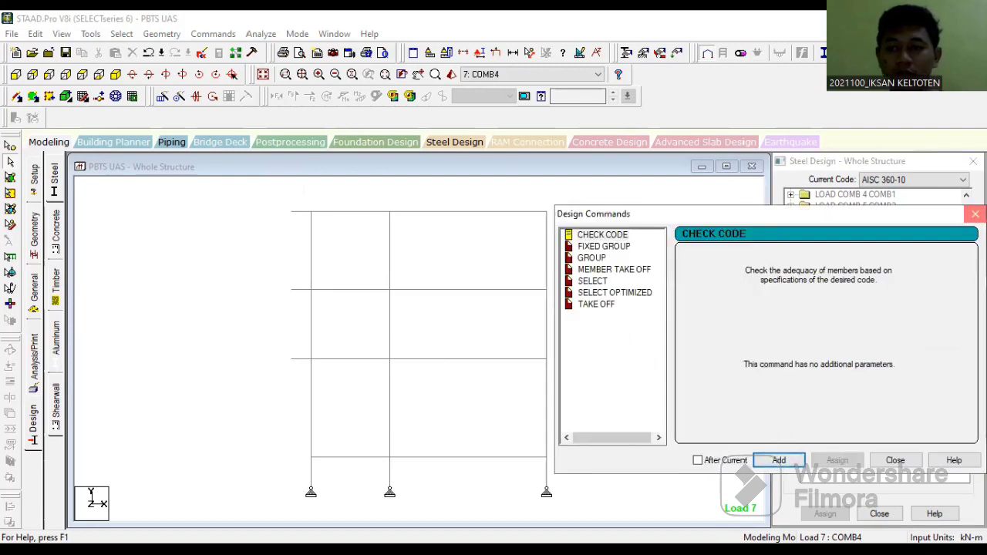
{"action": "left_click", "coordinate": [976, 214]}
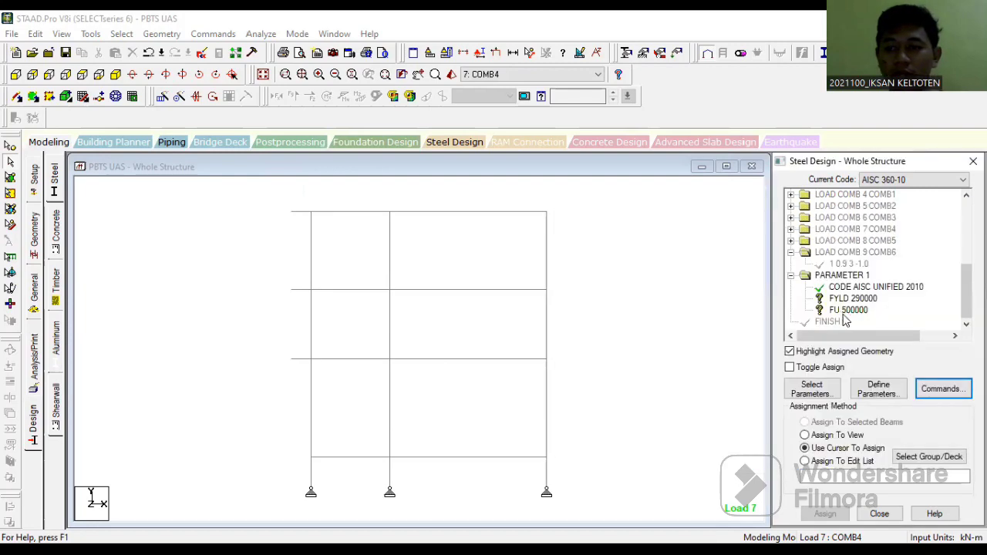
{"action": "left_click", "coordinate": [942, 390]}
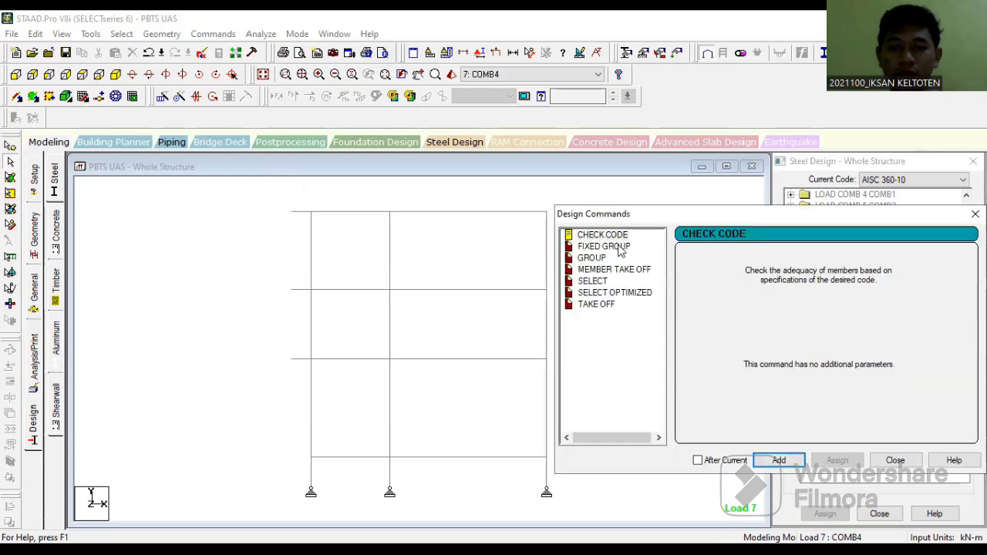
{"action": "left_click", "coordinate": [777, 461]}
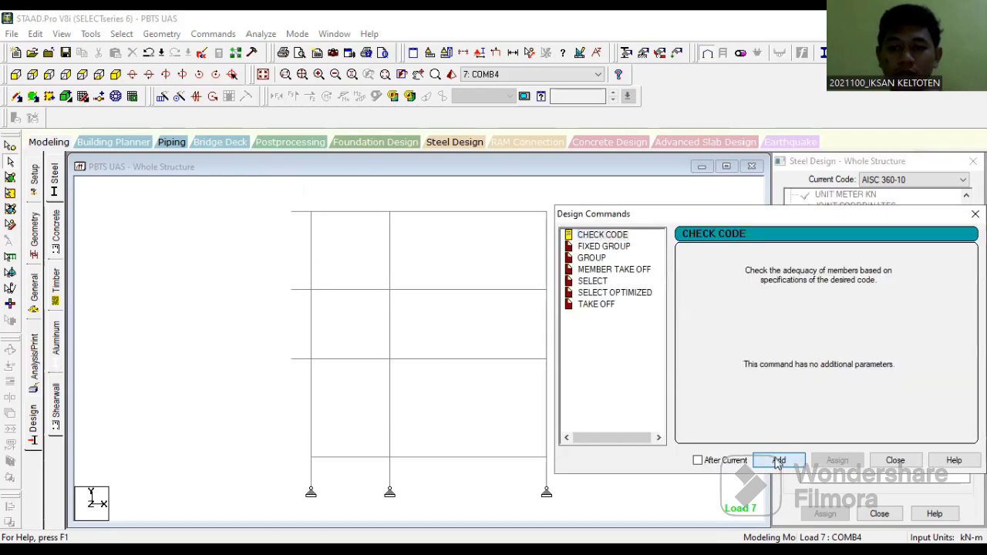
{"action": "left_click", "coordinate": [895, 462]}
{"action": "left_click_drag", "start_coordinate": [966, 241], "coordinate": [923, 320]}
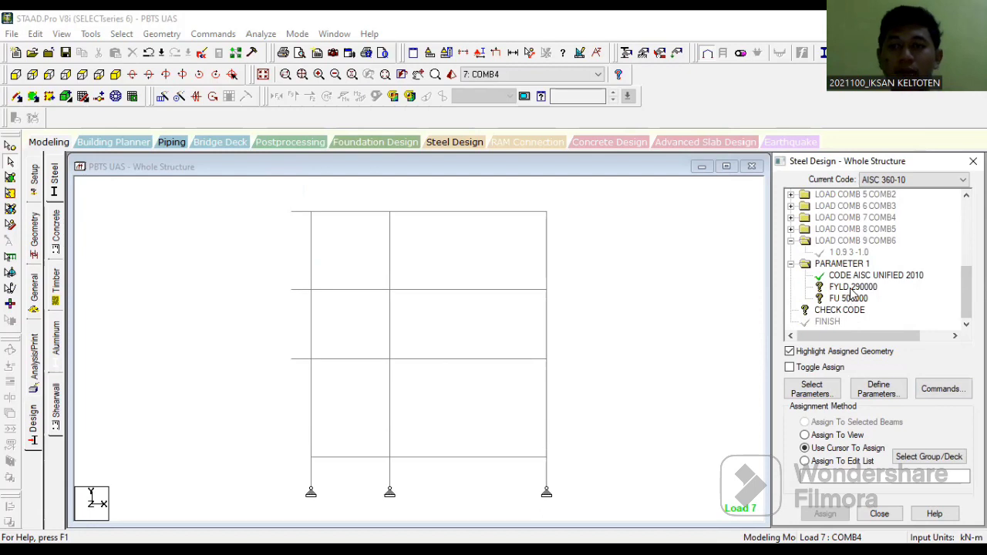
{"action": "left_click", "coordinate": [852, 288]}
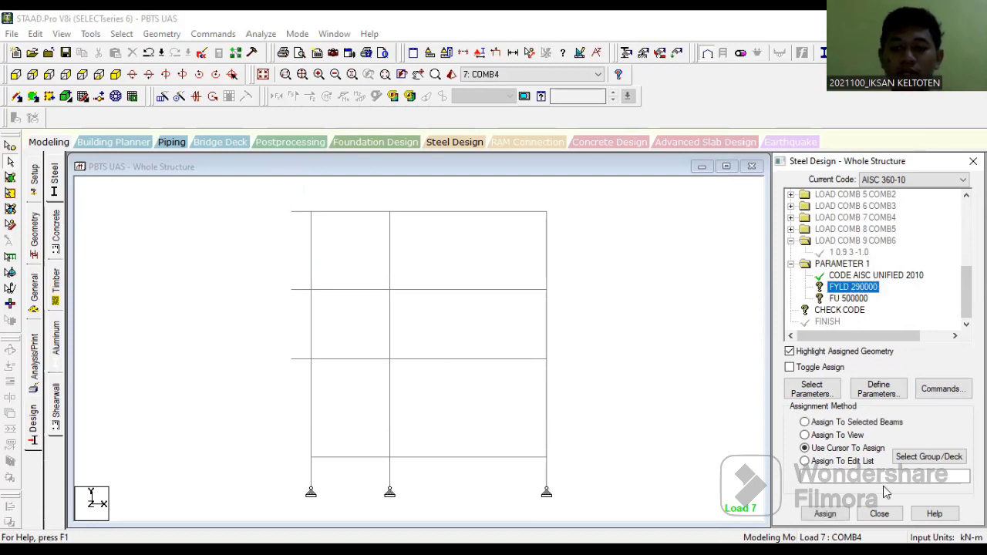
{"action": "left_click", "coordinate": [826, 514]}
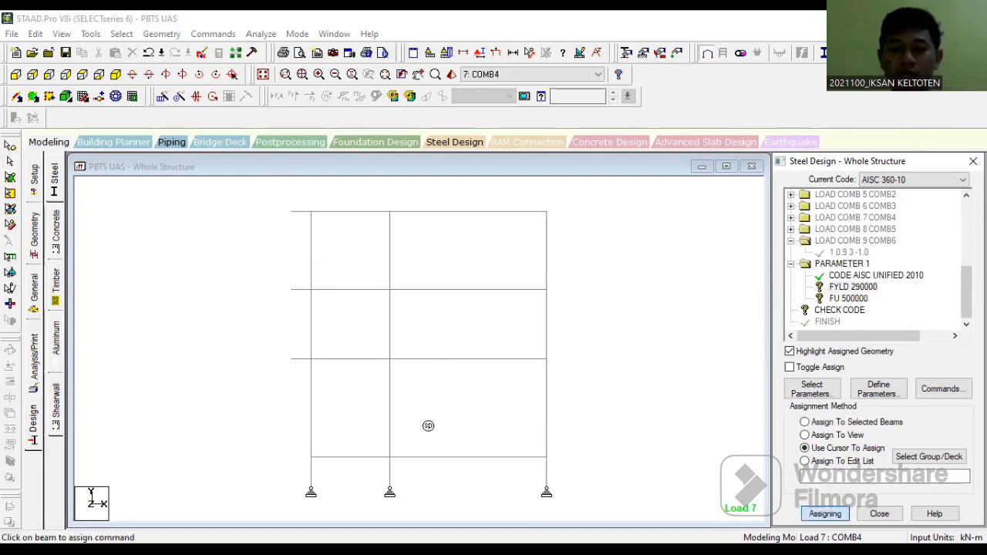
{"action": "left_click", "coordinate": [412, 372]}
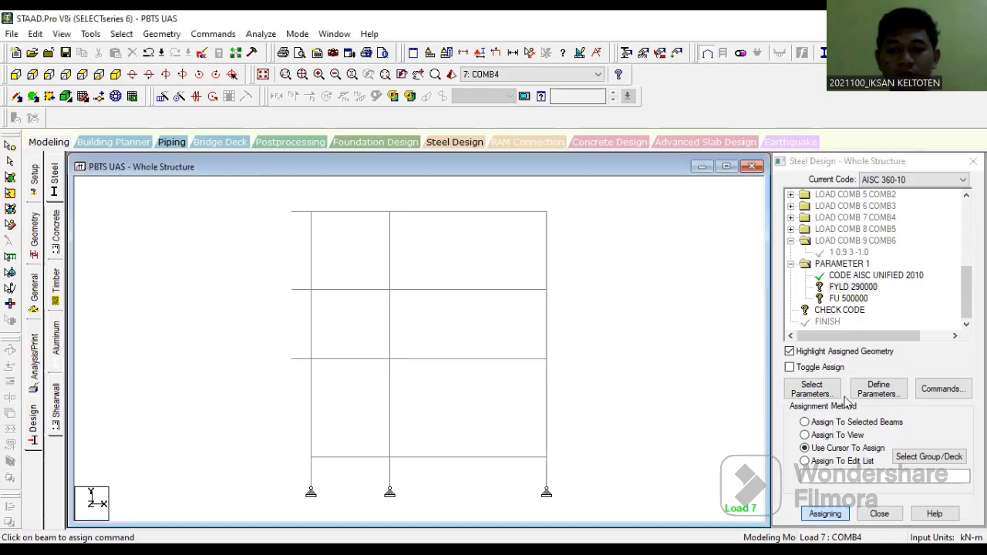
{"action": "left_click", "coordinate": [825, 514]}
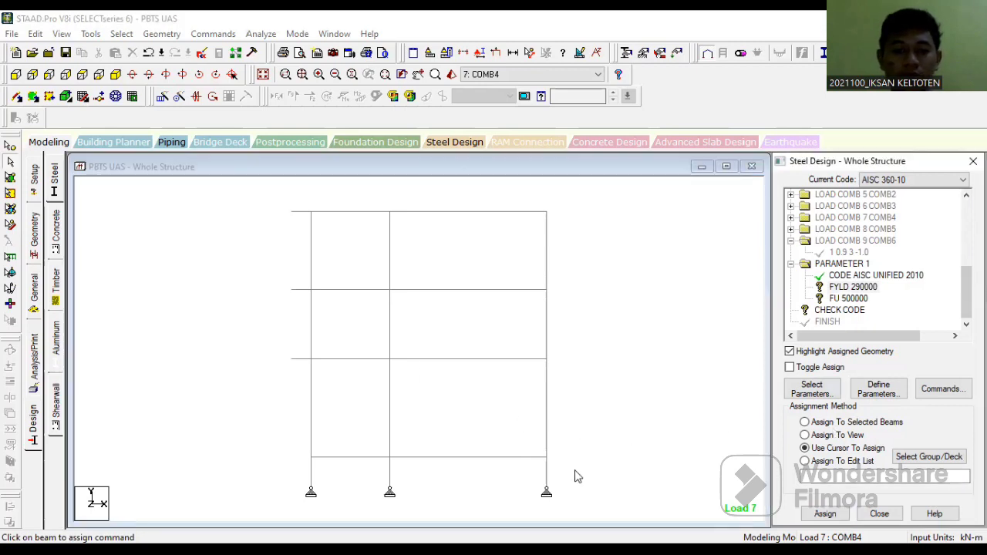
- Select all members of the frame, including the short column stubs above the supports, and assign the FYLD 290000 parameter to them
{"action": "left_click_drag", "start_coordinate": [575, 469], "coordinate": [278, 197]}
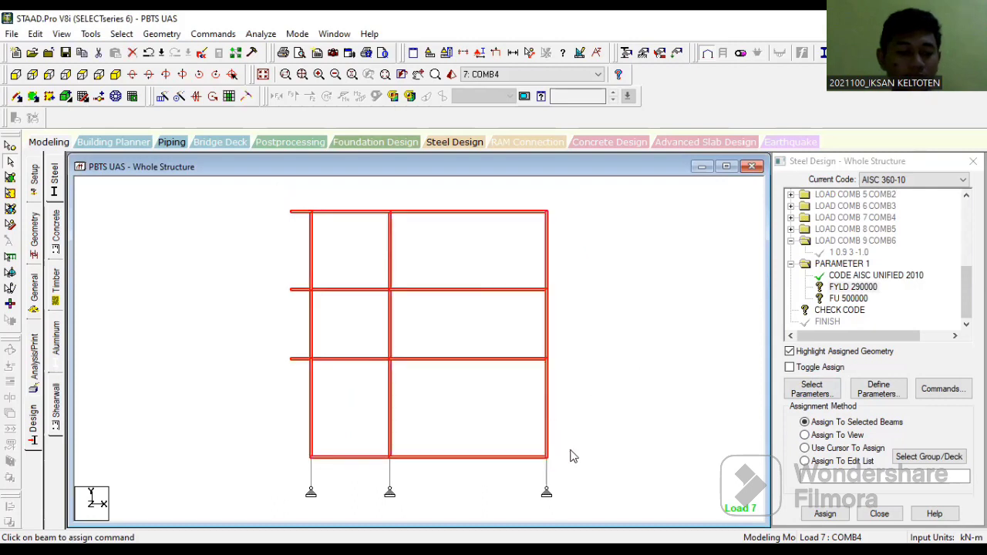
{"action": "left_click_drag", "start_coordinate": [553, 474], "coordinate": [308, 458]}
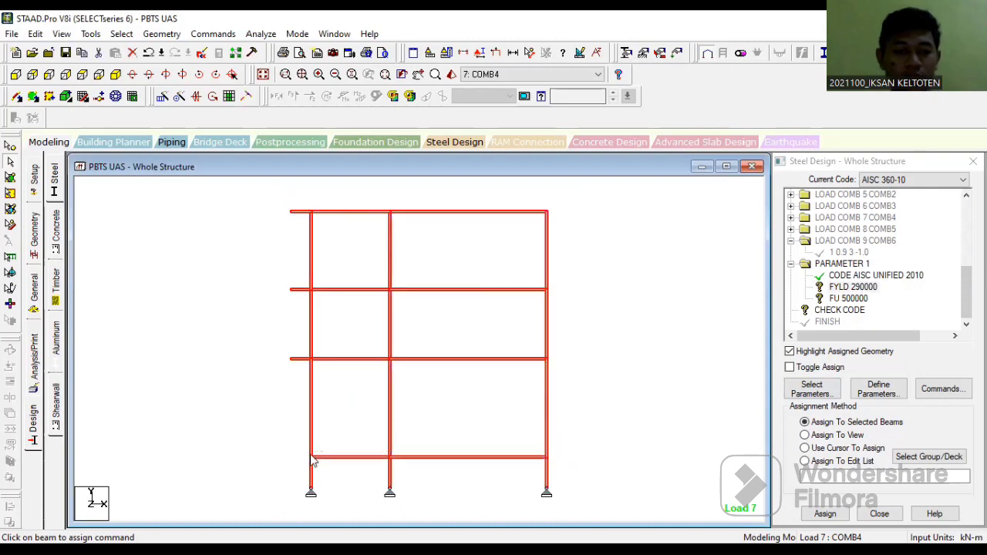
{"action": "left_click", "coordinate": [853, 287]}
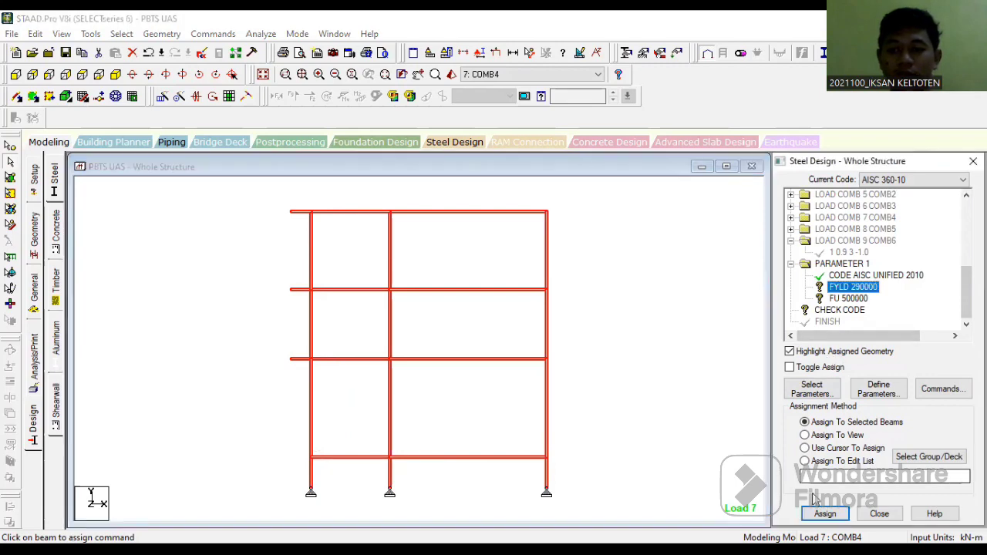
{"action": "left_click", "coordinate": [824, 514]}
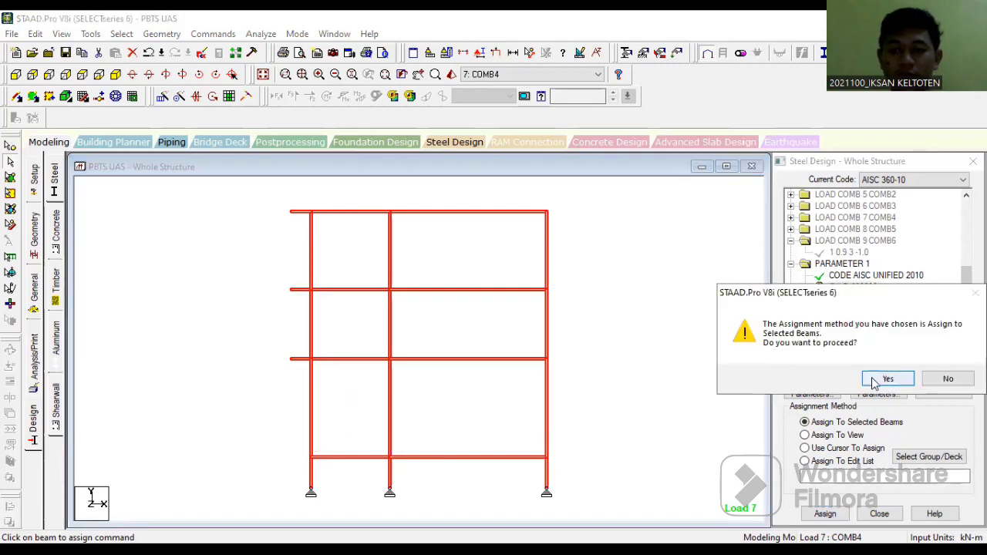
{"action": "left_click", "coordinate": [885, 378]}
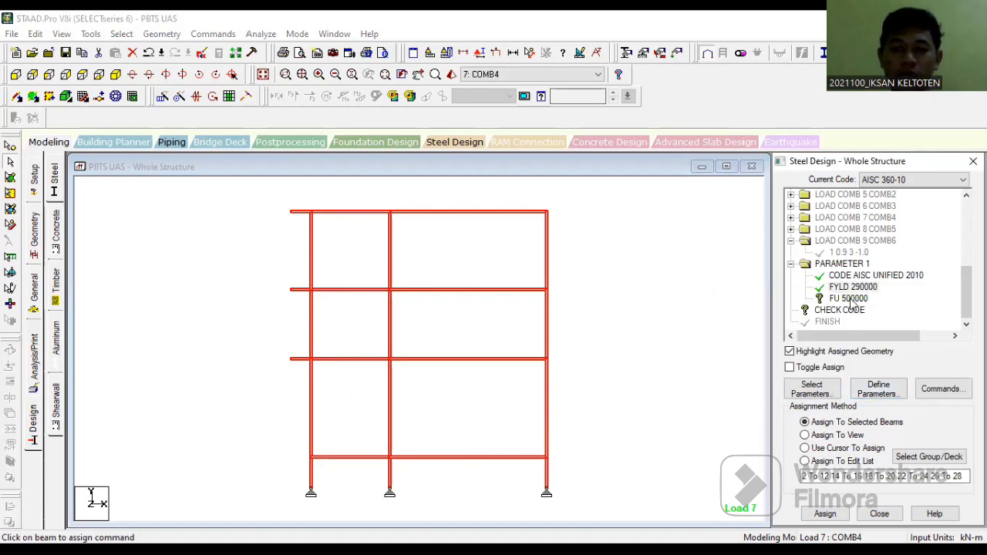
- Assign the FU 500000 parameter to all selected beams and columns of the frame
{"action": "left_click", "coordinate": [849, 300]}
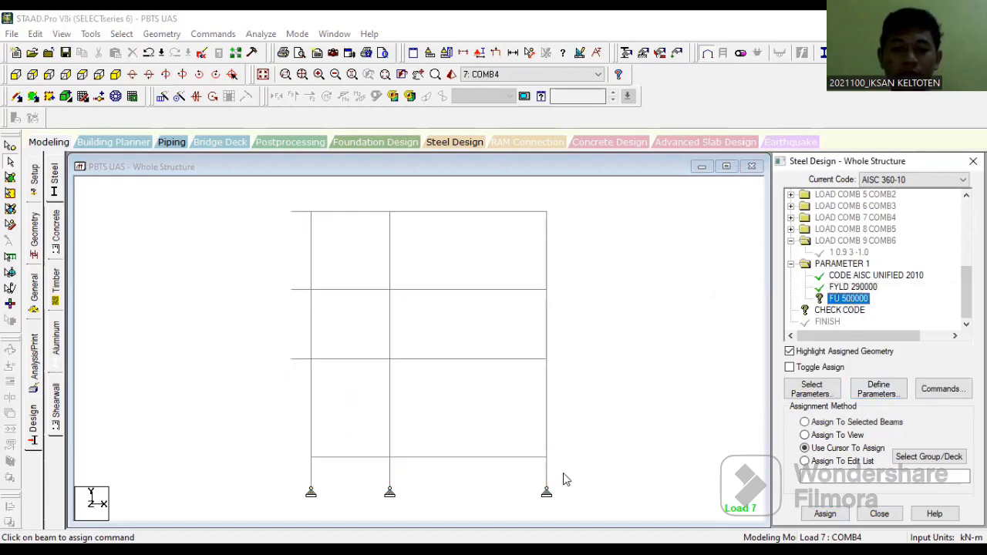
{"action": "left_click_drag", "start_coordinate": [626, 474], "coordinate": [275, 192]}
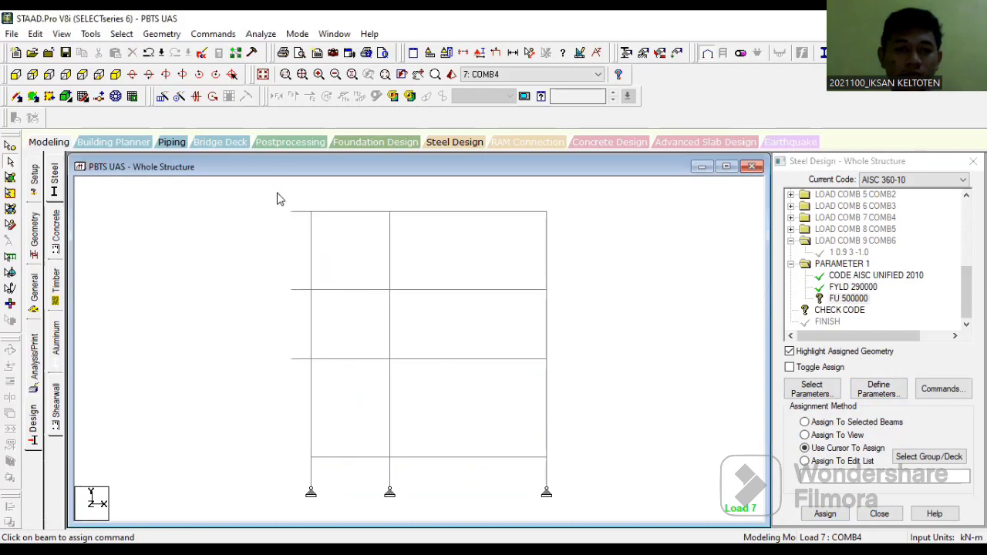
{"action": "left_click", "coordinate": [850, 299]}
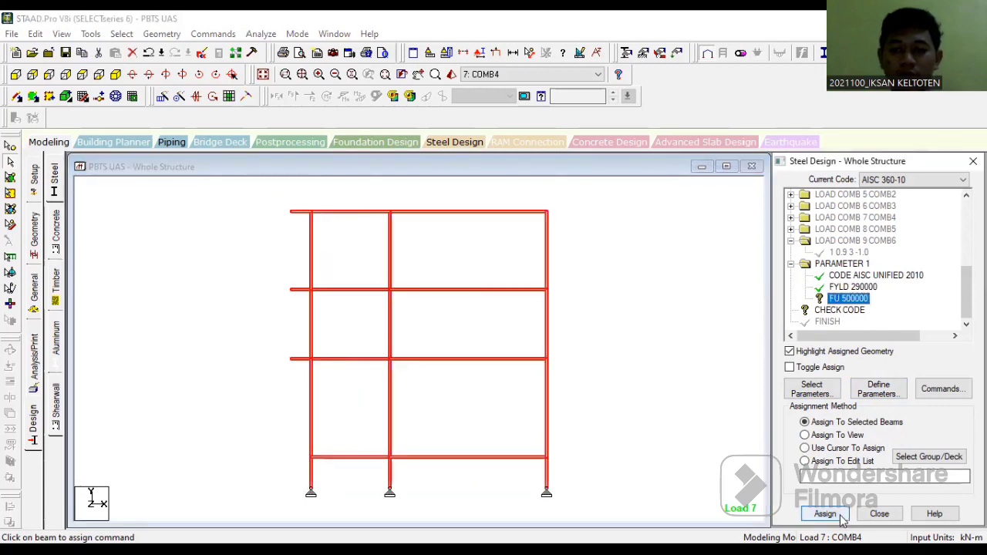
{"action": "left_click", "coordinate": [825, 514]}
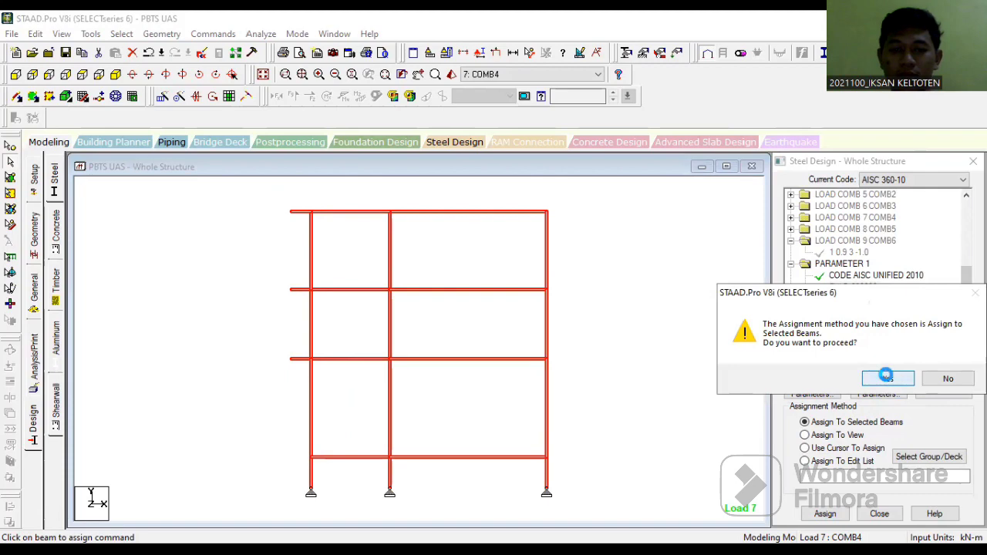
{"action": "left_click", "coordinate": [888, 379]}
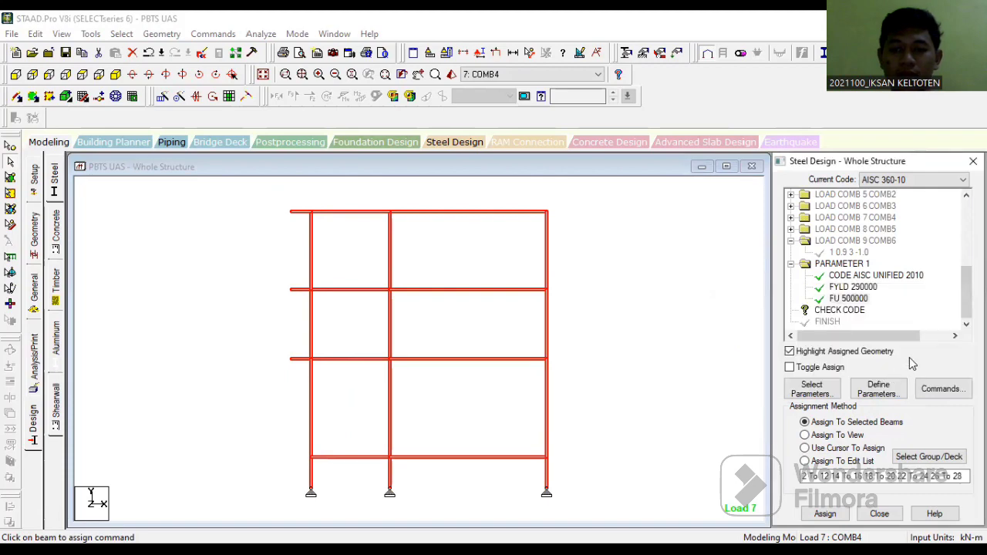
- Assign the CHECK CODE command to every member of the frame, finish the steel design setup, and clear the selection
{"action": "left_click", "coordinate": [839, 311]}
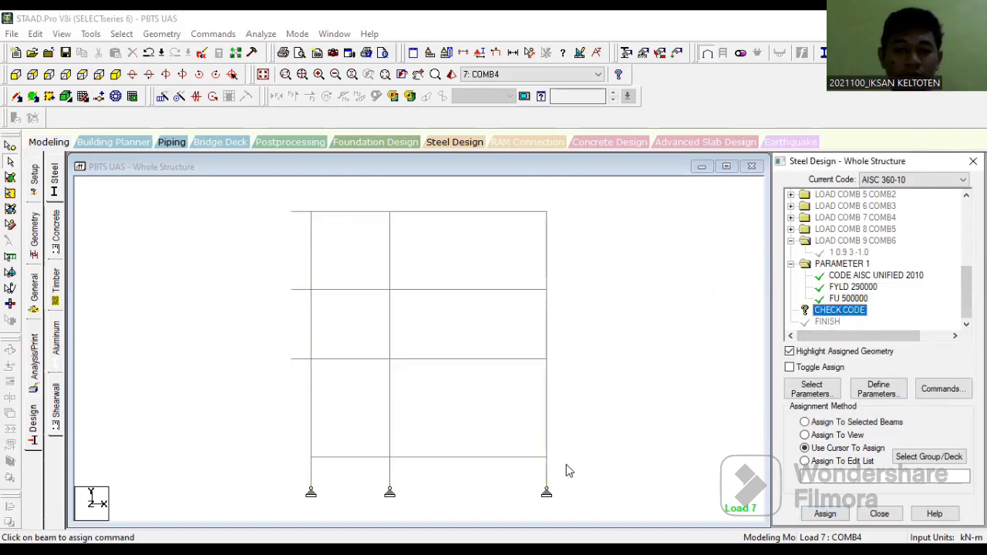
{"action": "left_click_drag", "start_coordinate": [563, 481], "coordinate": [267, 193]}
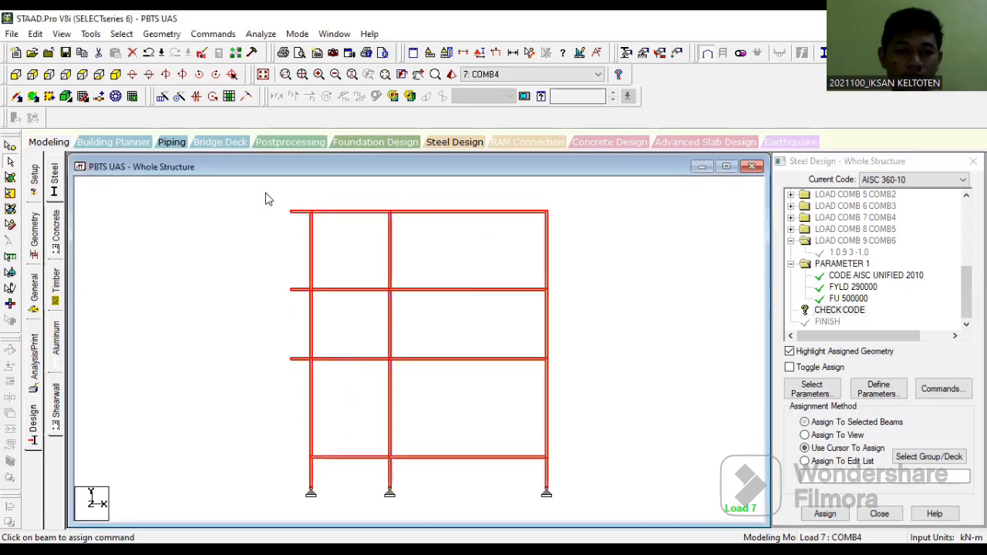
{"action": "left_click", "coordinate": [834, 312]}
{"action": "left_click", "coordinate": [826, 513]}
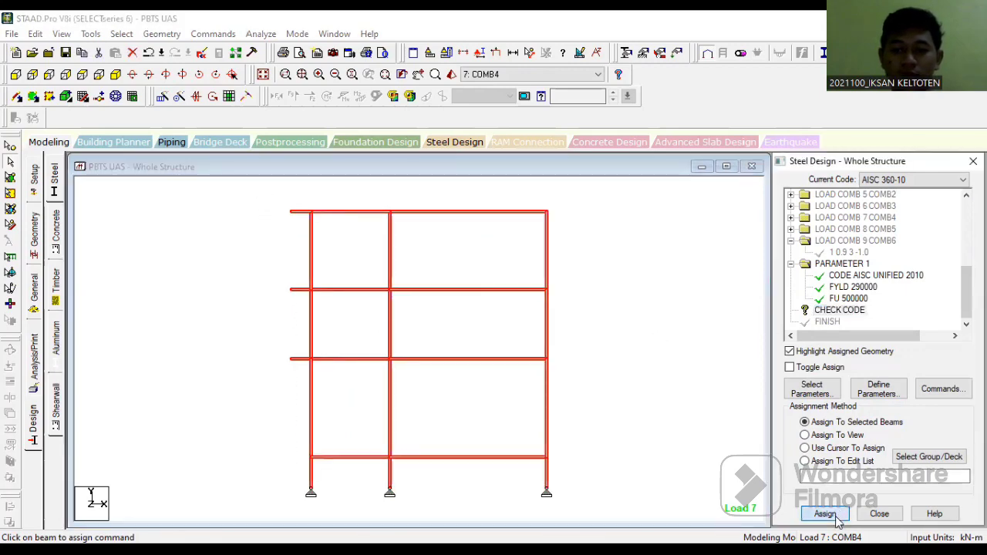
{"action": "left_click", "coordinate": [879, 380]}
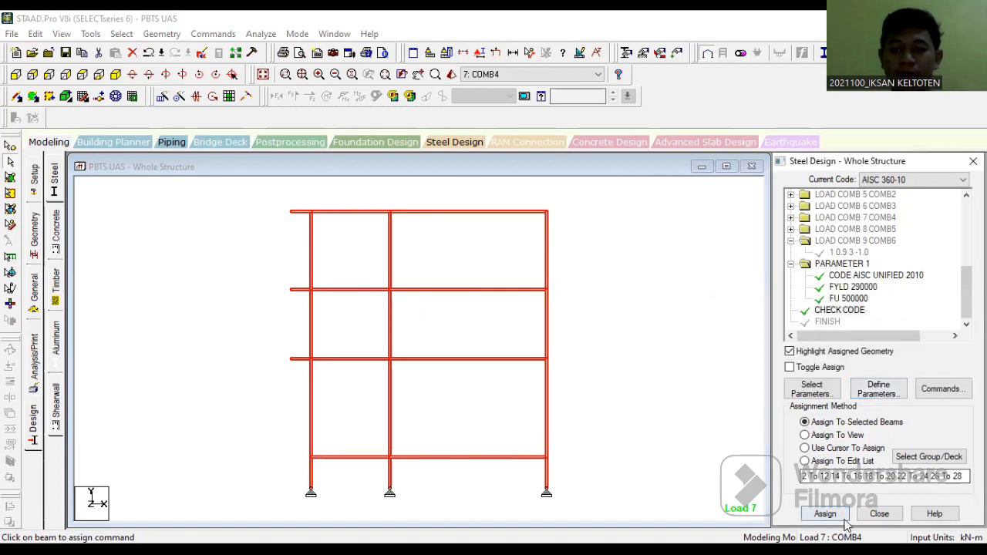
{"action": "left_click", "coordinate": [878, 517]}
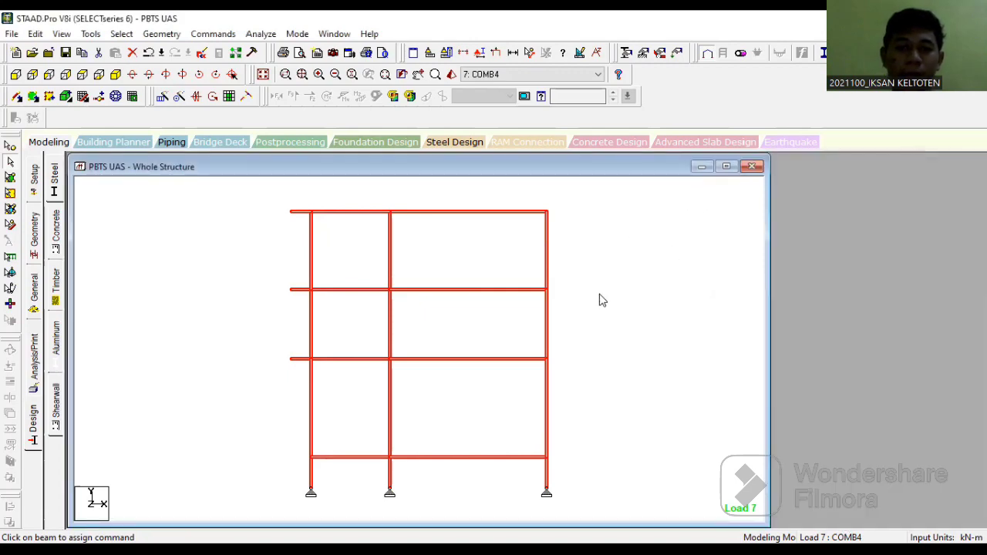
{"action": "left_click", "coordinate": [602, 300]}
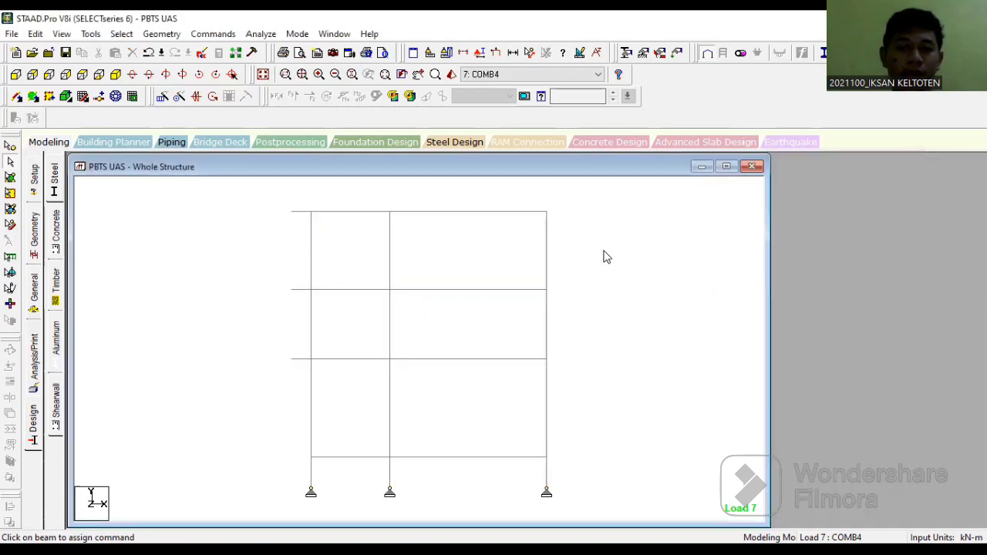
{"action": "left_click", "coordinate": [726, 167]}
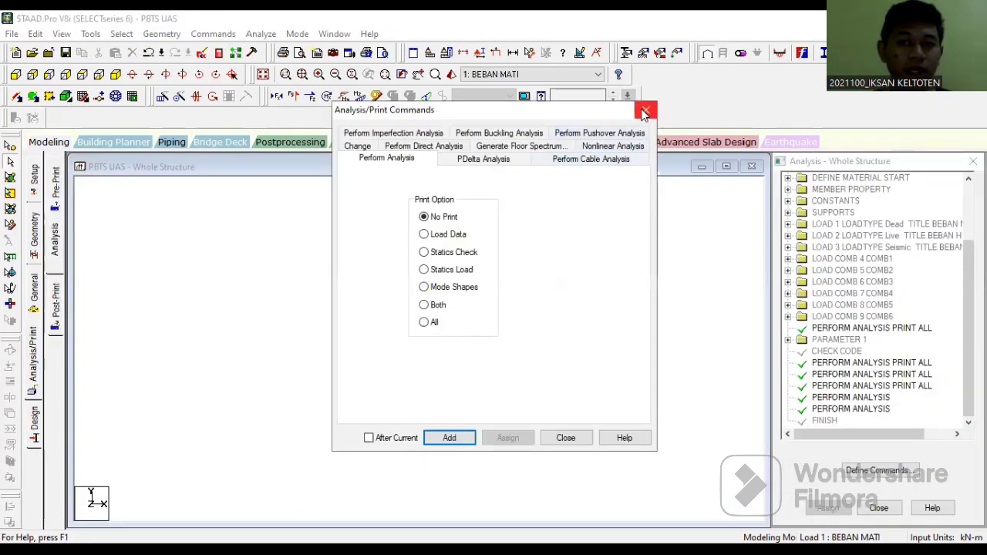
- Leave the analysis command definition, return to the modeling setup, and run the analysis of the structure
{"action": "left_click", "coordinate": [644, 112]}
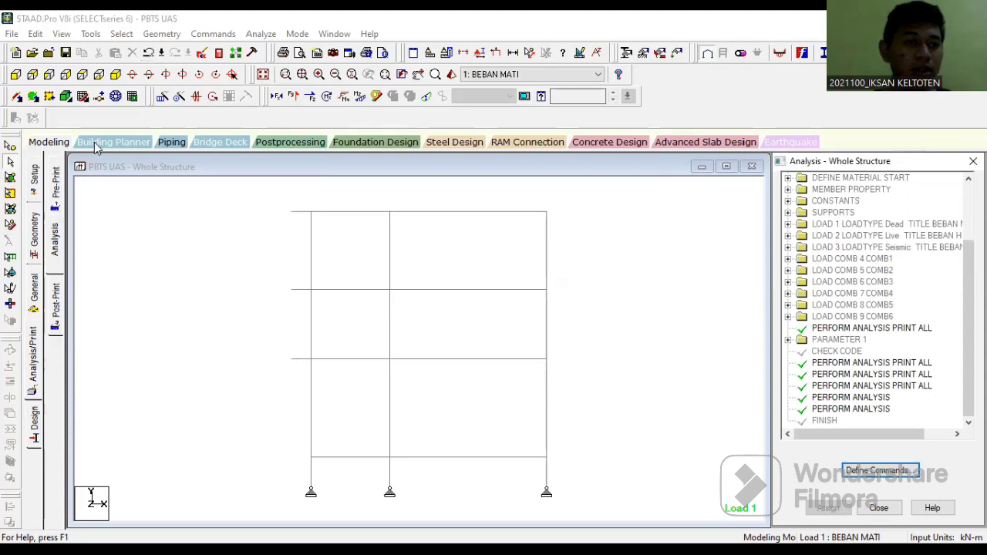
{"action": "left_click", "coordinate": [49, 142]}
{"action": "left_click", "coordinate": [260, 34]}
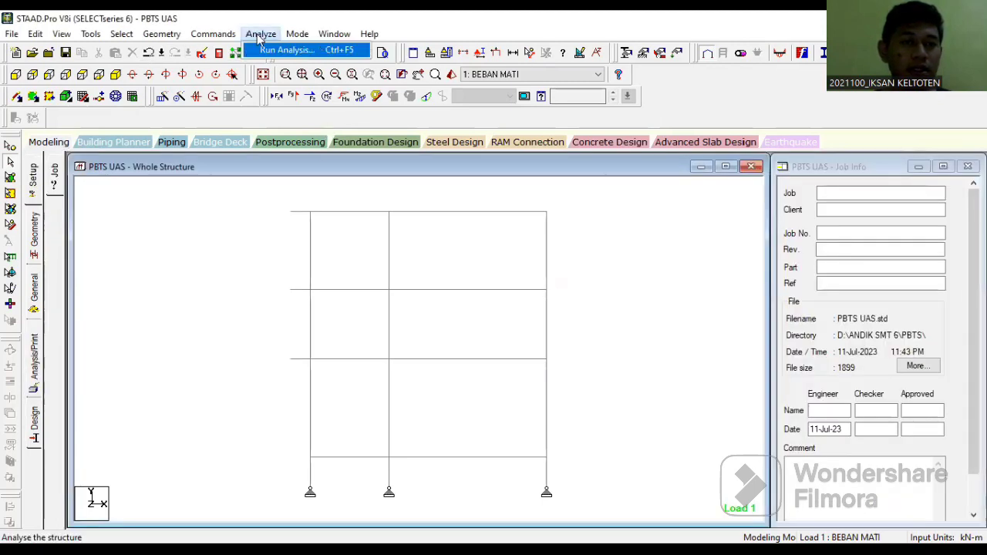
{"action": "left_click", "coordinate": [278, 51]}
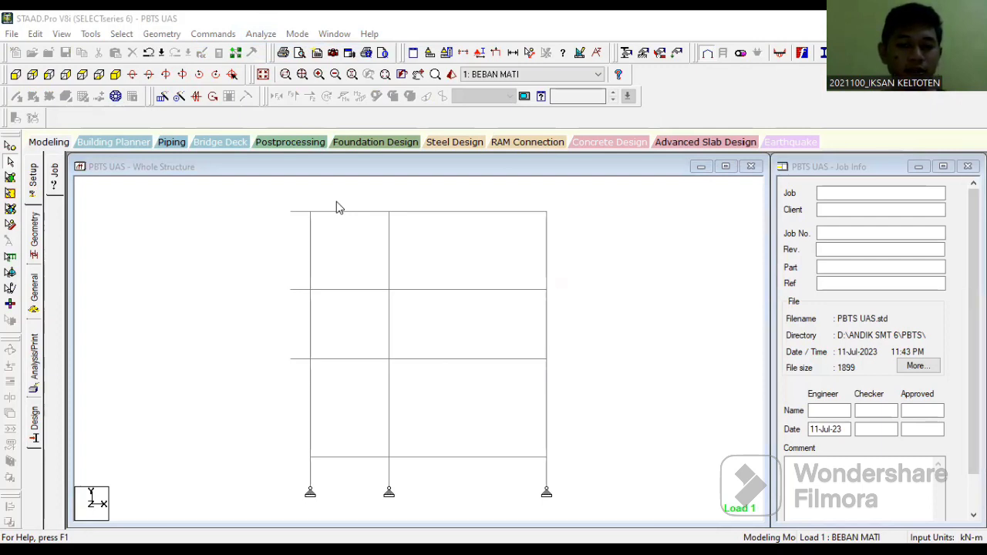
{"action": "left_click", "coordinate": [336, 203]}
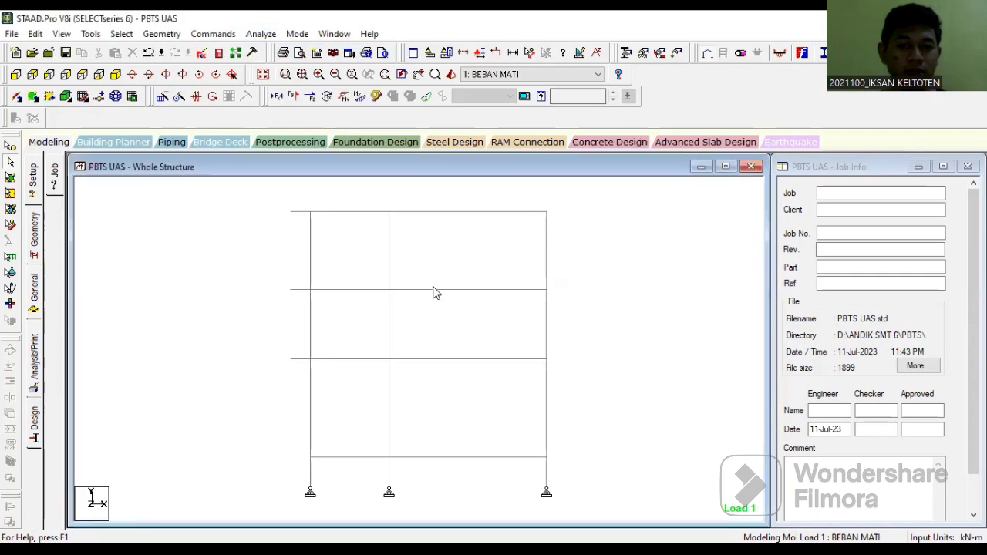
- Switch to postprocessing, enlarge the whole-structure view, and display the Bending Z diagram on the frame for the BEBAN MATI load
{"action": "left_click", "coordinate": [287, 143]}
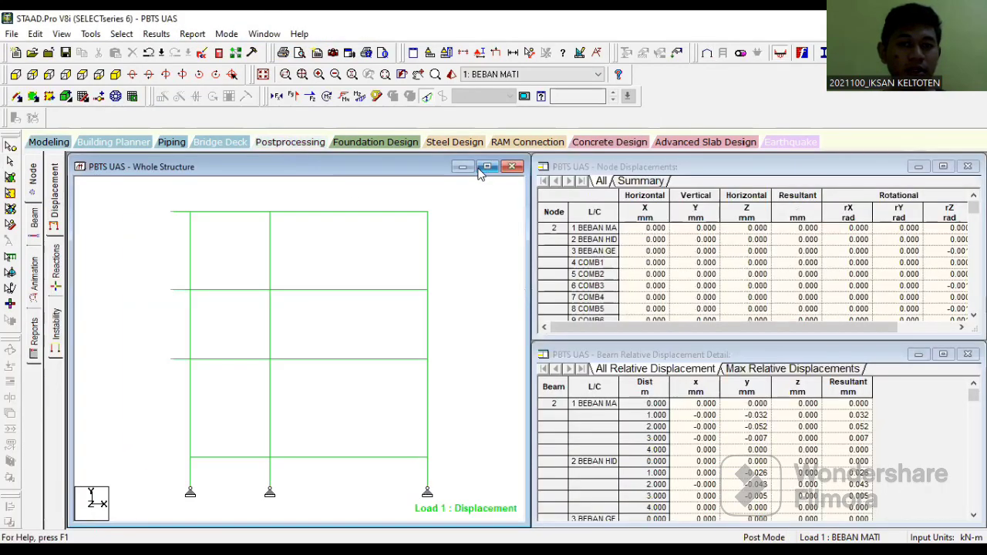
{"action": "left_click", "coordinate": [479, 170]}
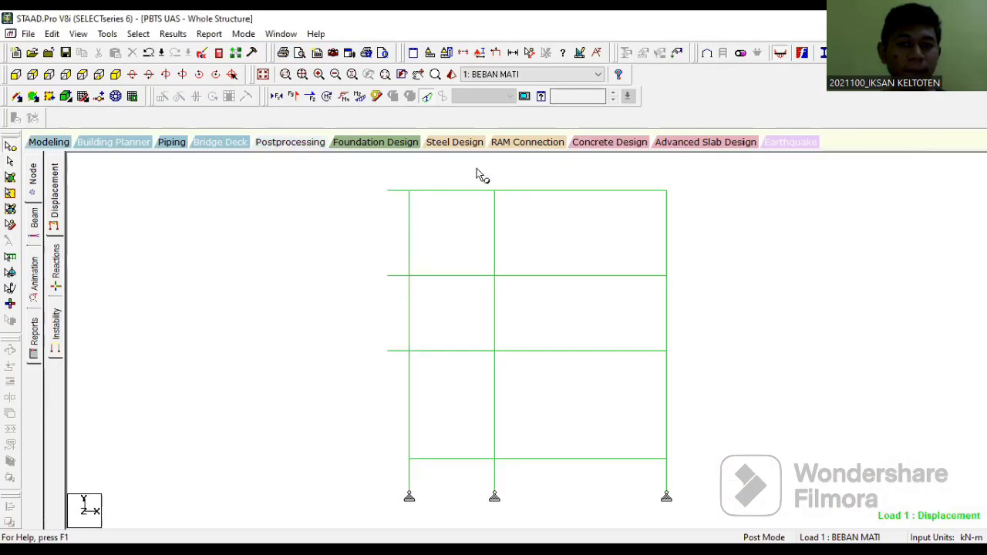
{"action": "left_click", "coordinate": [360, 98]}
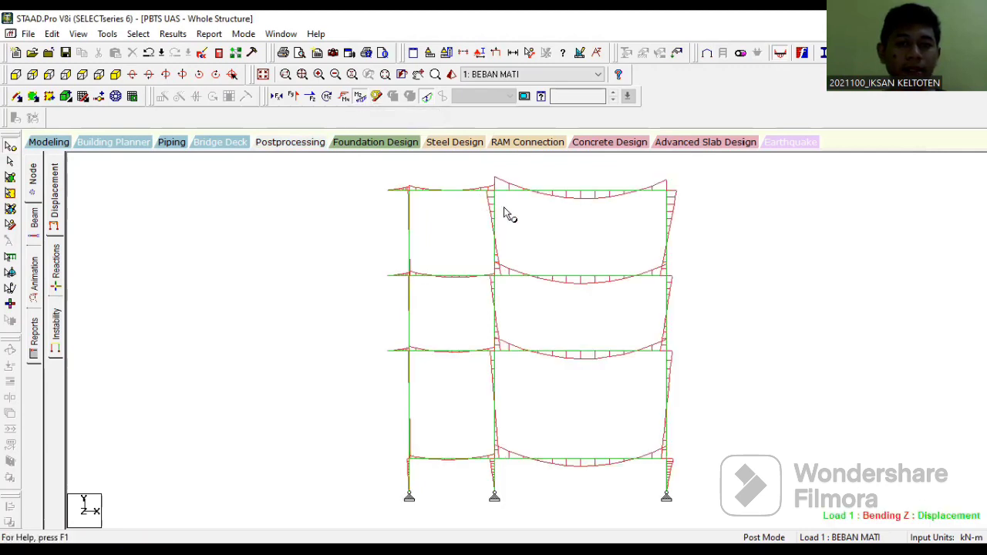
{"action": "mouse_move", "coordinate": [503, 214]}
{"action": "middle_mouse_down"}
{"action": "mouse_move", "coordinate": [412, 209]}
{"action": "mouse_move", "coordinate": [440, 259]}
{"action": "mouse_move", "coordinate": [464, 266]}
{"action": "mouse_move", "coordinate": [476, 185]}
{"action": "middle_mouse_up"}
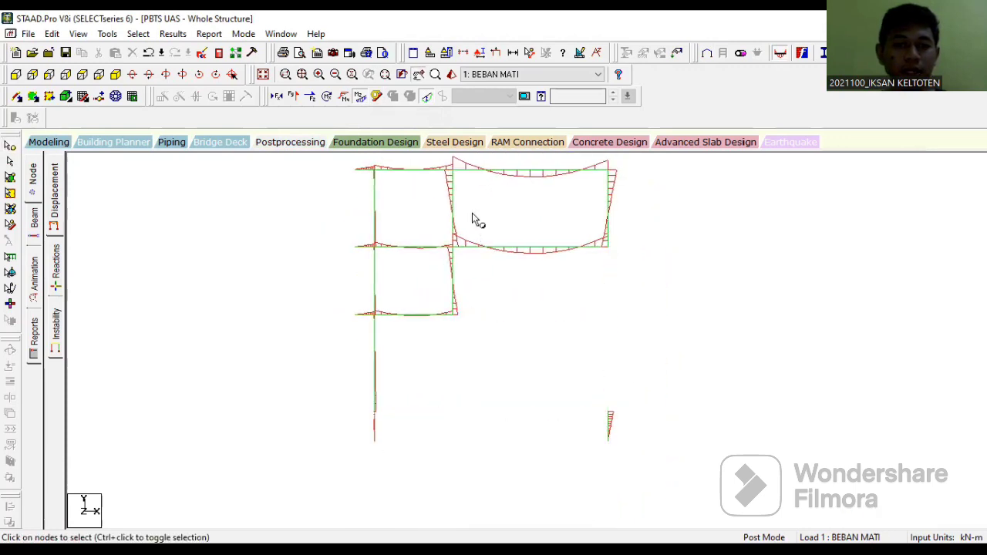
- View the frame's bending moment diagram for COMB1, COMB3, COMB6 and the Envelope
{"action": "left_click", "coordinate": [538, 75]}
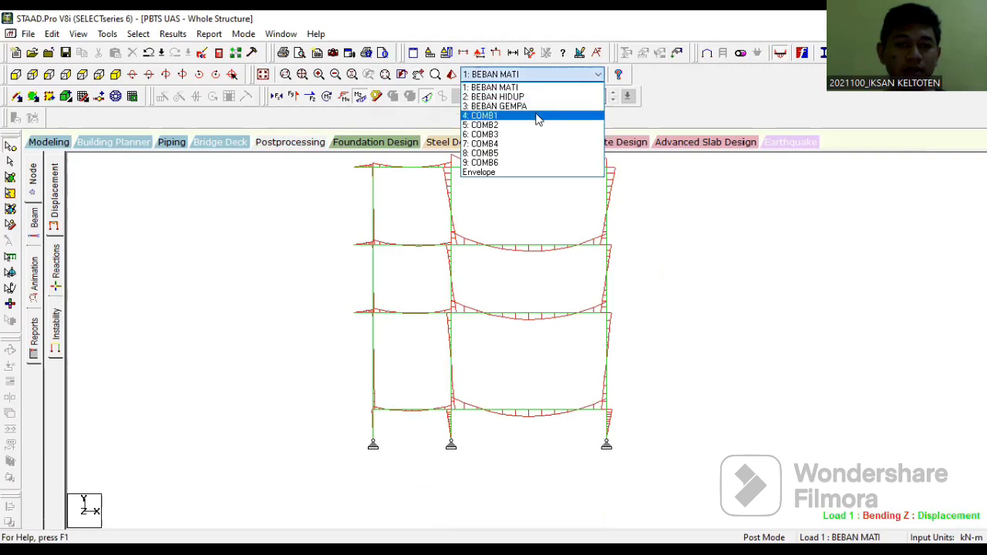
{"action": "left_click", "coordinate": [538, 116]}
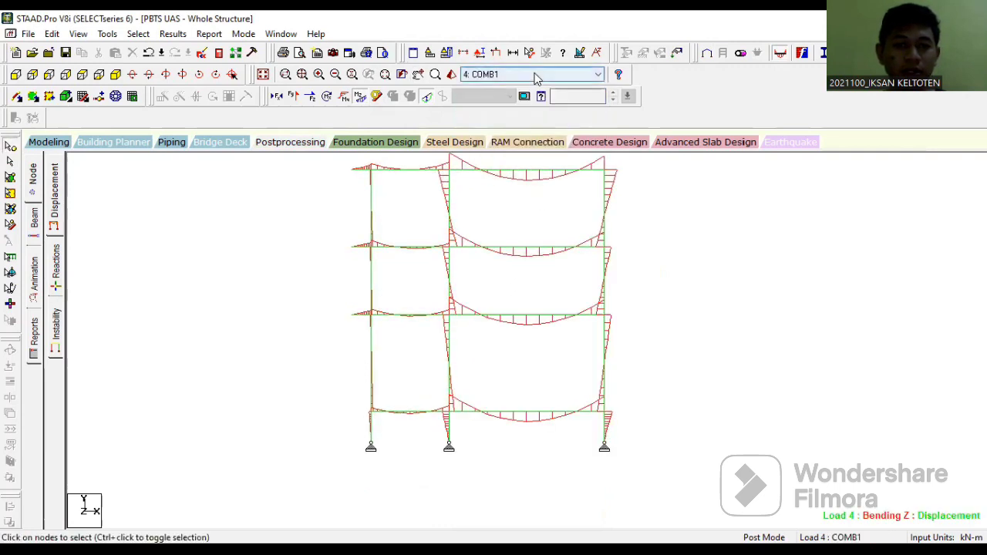
{"action": "left_click", "coordinate": [538, 79]}
{"action": "left_click", "coordinate": [532, 135]}
{"action": "left_click", "coordinate": [533, 75]}
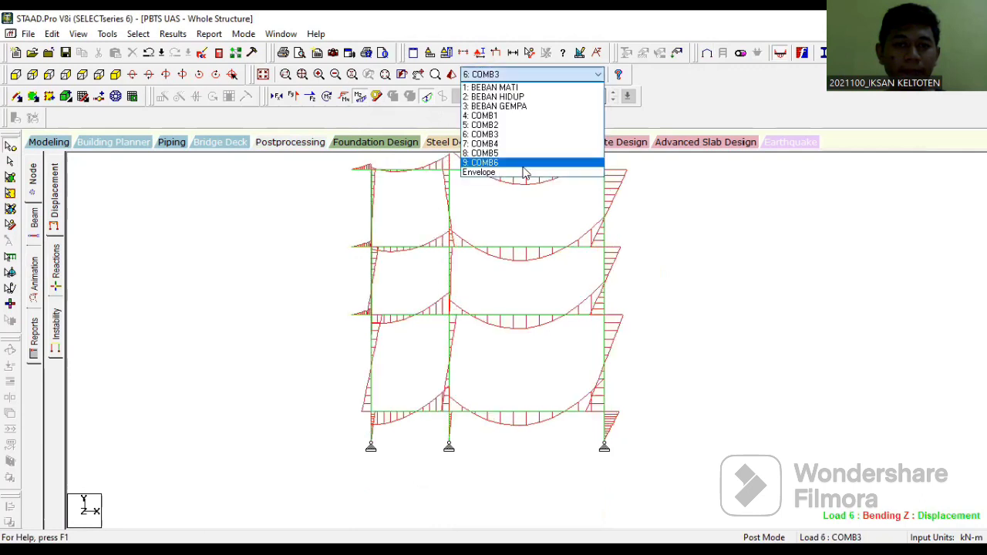
{"action": "left_click", "coordinate": [538, 77]}
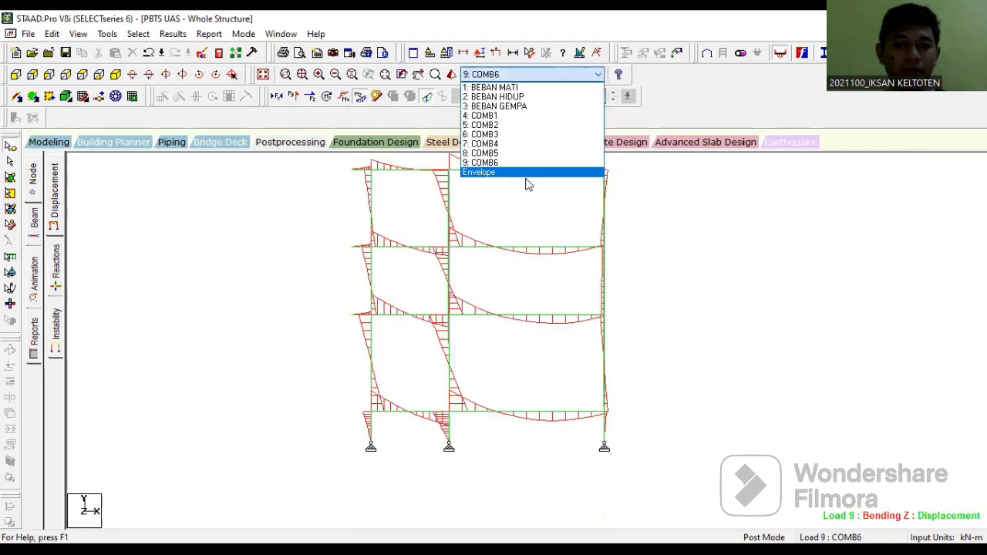
{"action": "left_click", "coordinate": [525, 172]}
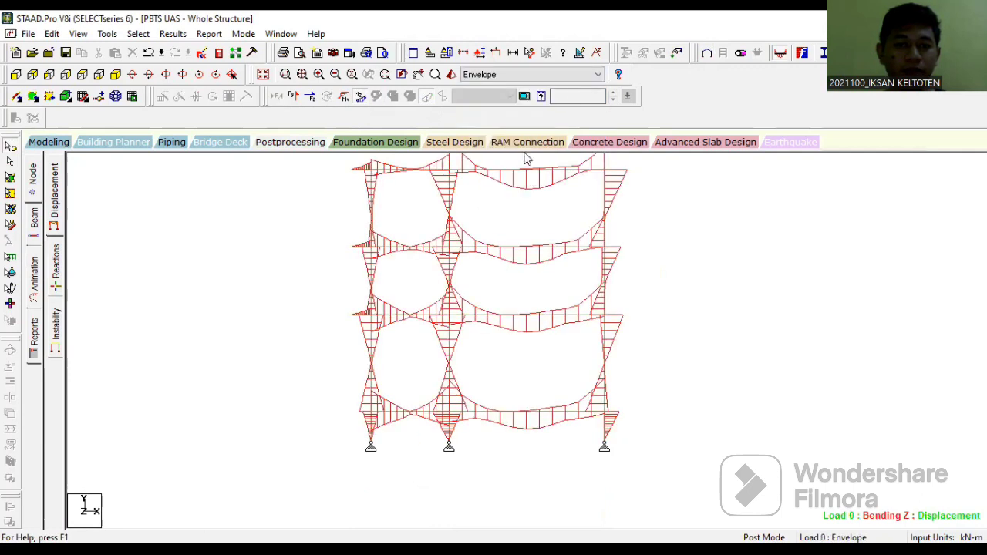
{"action": "left_click", "coordinate": [556, 77]}
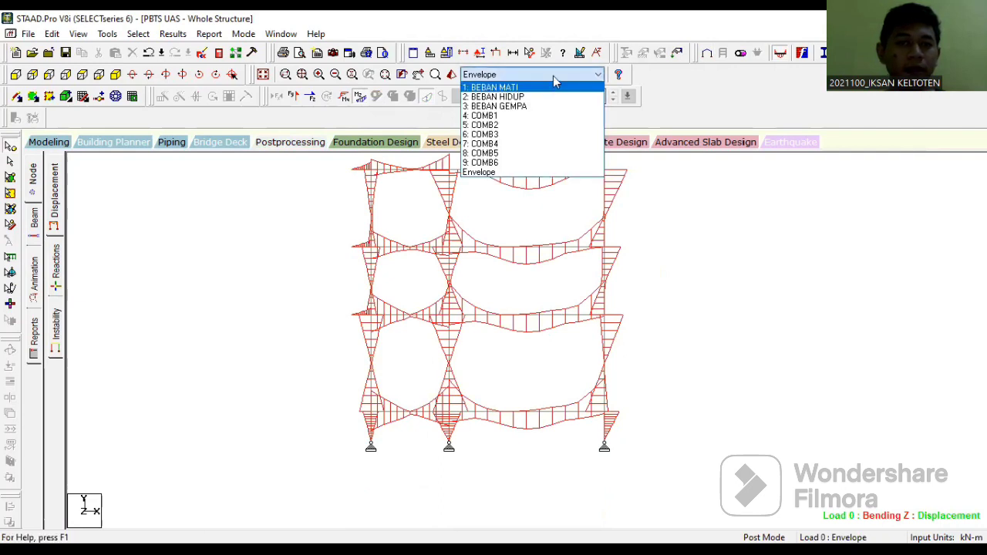
{"action": "left_click", "coordinate": [553, 76]}
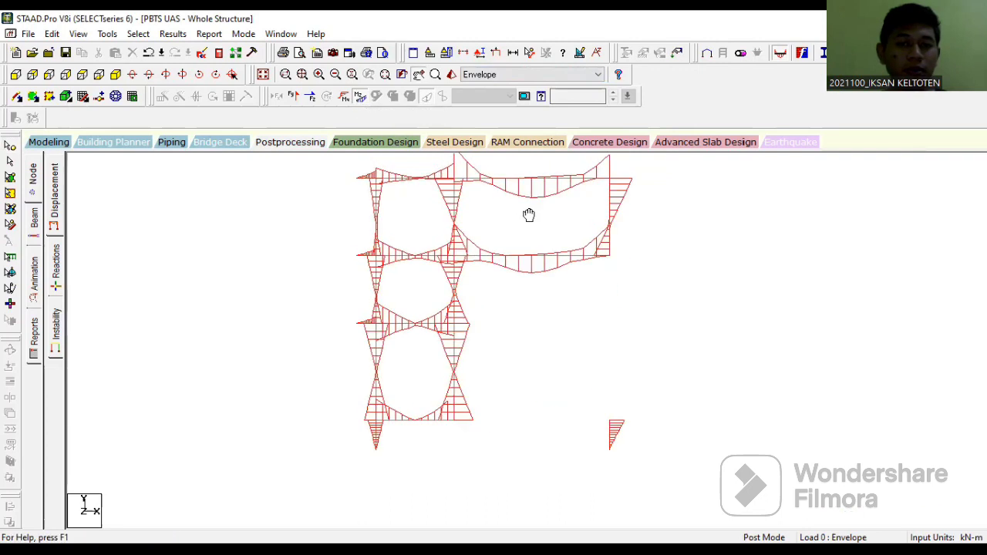
- Choose bending values at the ends, maximum and mid point in the beam result annotation settings
{"action": "left_click", "coordinate": [173, 35]}
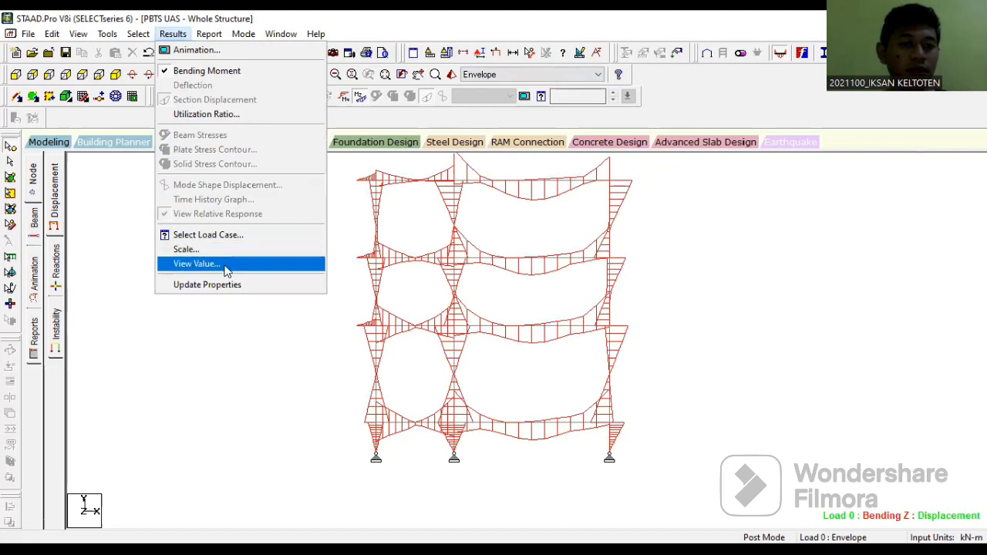
{"action": "left_click", "coordinate": [226, 270]}
{"action": "left_click", "coordinate": [441, 171]}
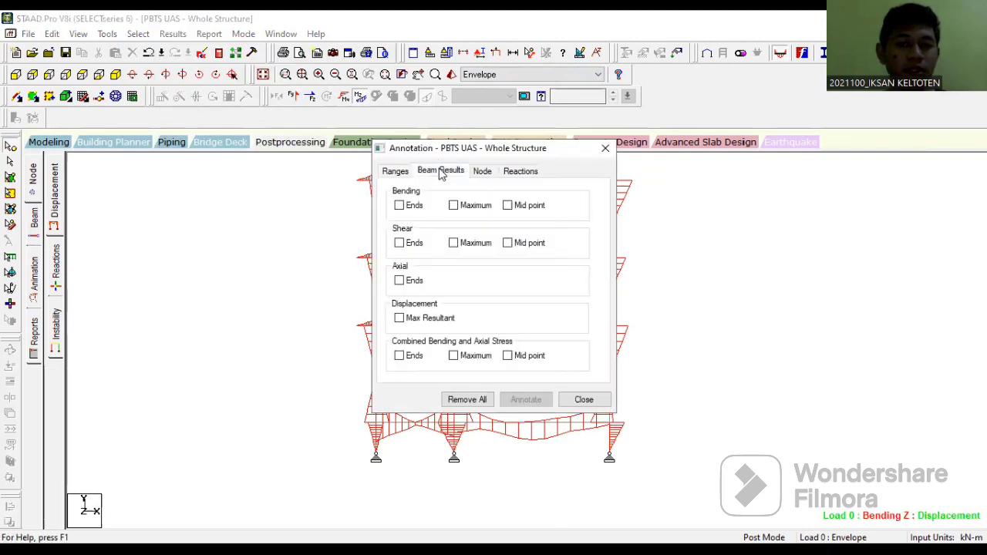
{"action": "left_click", "coordinate": [399, 206]}
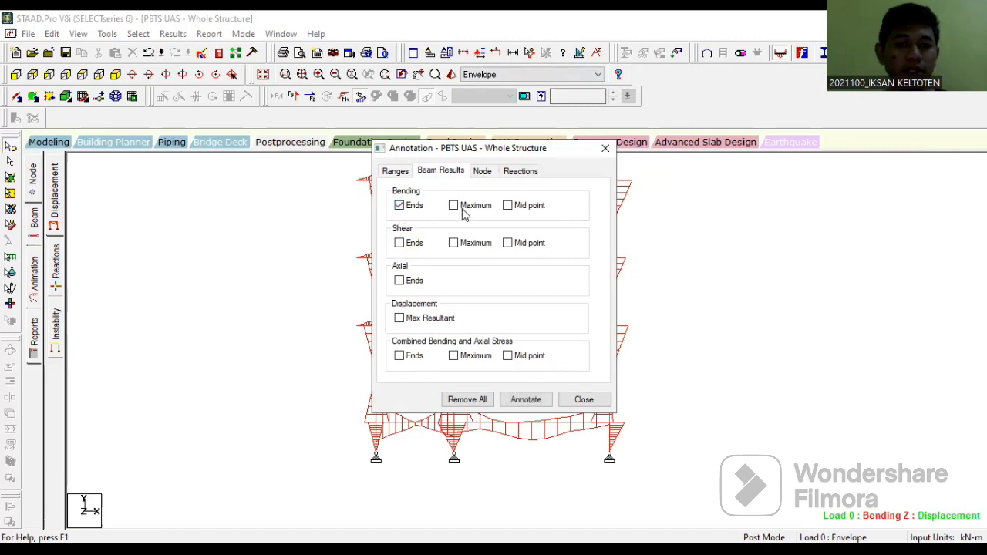
{"action": "left_click", "coordinate": [453, 207]}
{"action": "left_click", "coordinate": [512, 208]}
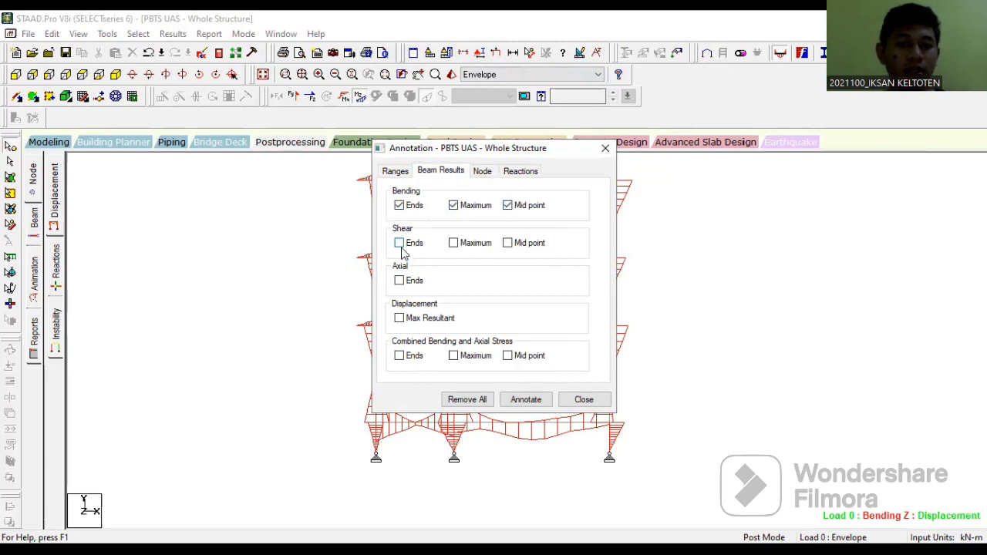
- Add shear ends and maximum, axial ends and maximum resultant displacement to the beam annotations, and annotate the structure
{"action": "left_click", "coordinate": [401, 246]}
{"action": "left_click", "coordinate": [454, 244]}
{"action": "left_click", "coordinate": [400, 282]}
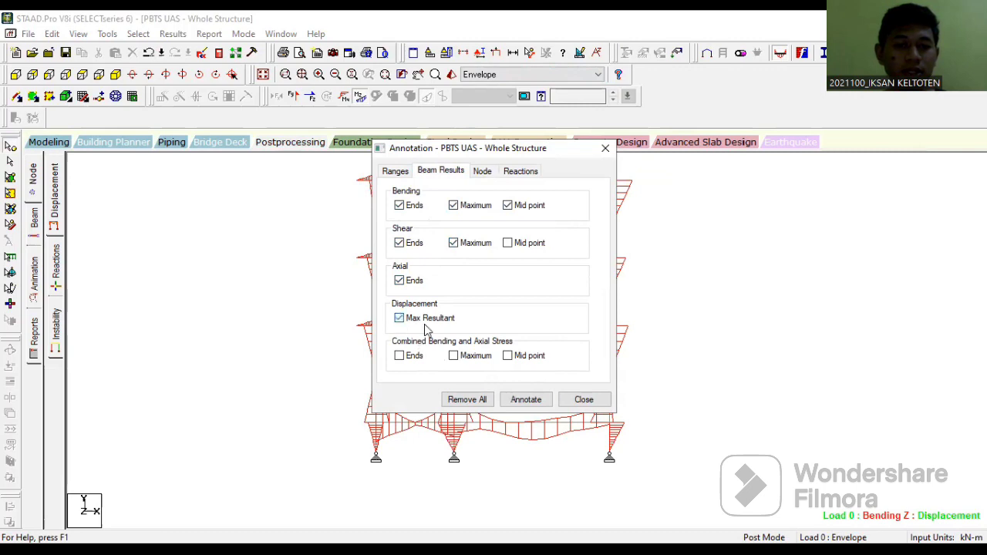
{"action": "left_click", "coordinate": [528, 403]}
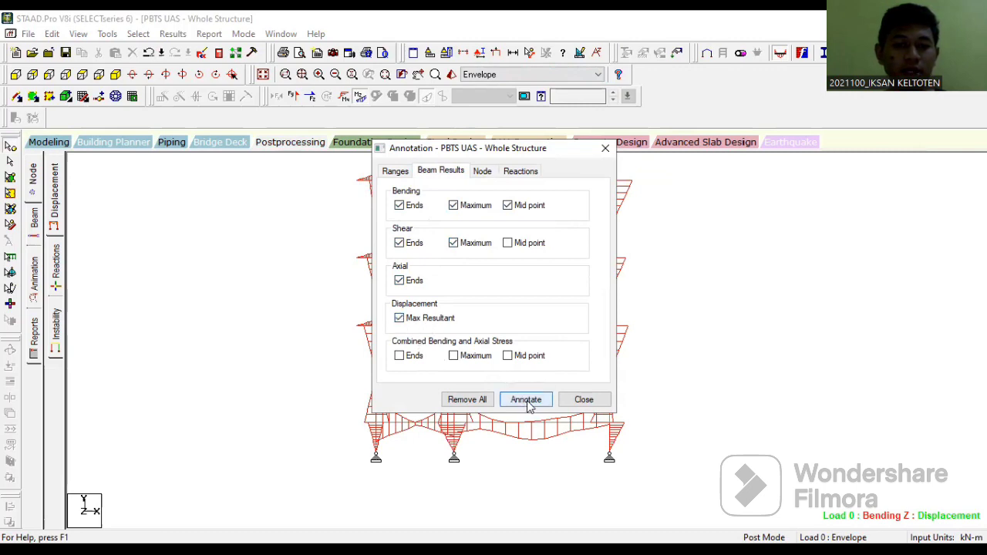
{"action": "left_click", "coordinate": [528, 401]}
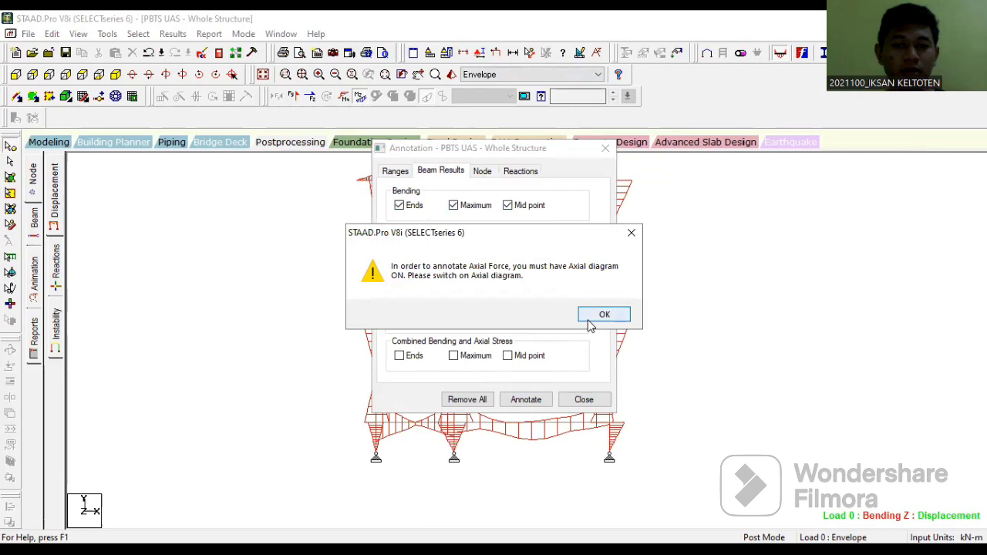
{"action": "left_click", "coordinate": [591, 320]}
{"action": "left_click", "coordinate": [606, 314]}
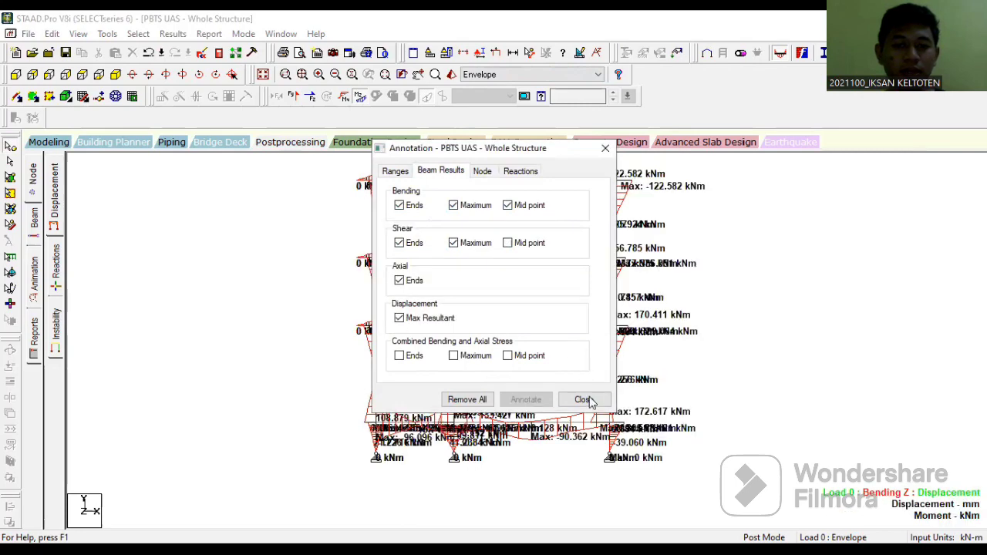
{"action": "left_click", "coordinate": [584, 399]}
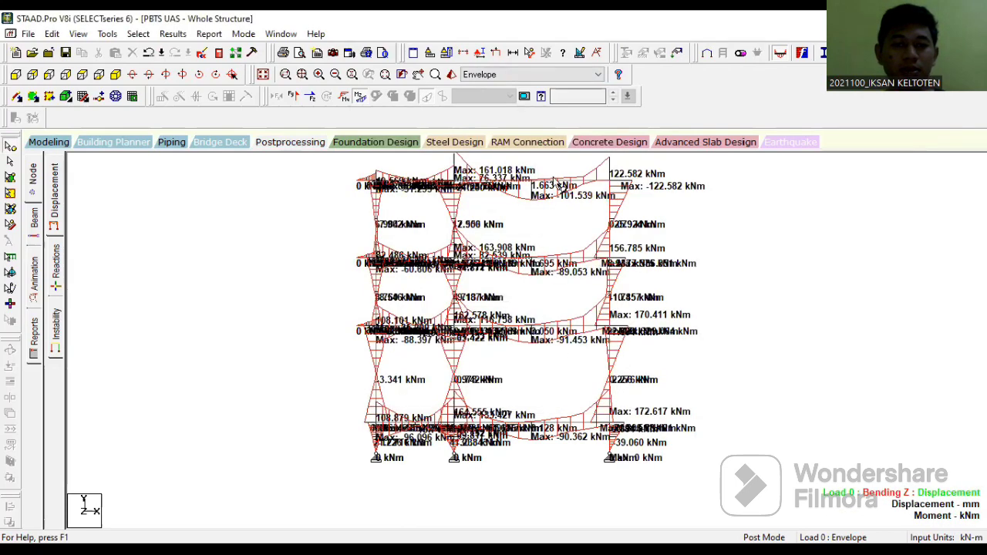
- View the annotated bending moment and displacement results for COMB1 and COMB2
{"action": "left_click", "coordinate": [527, 77]}
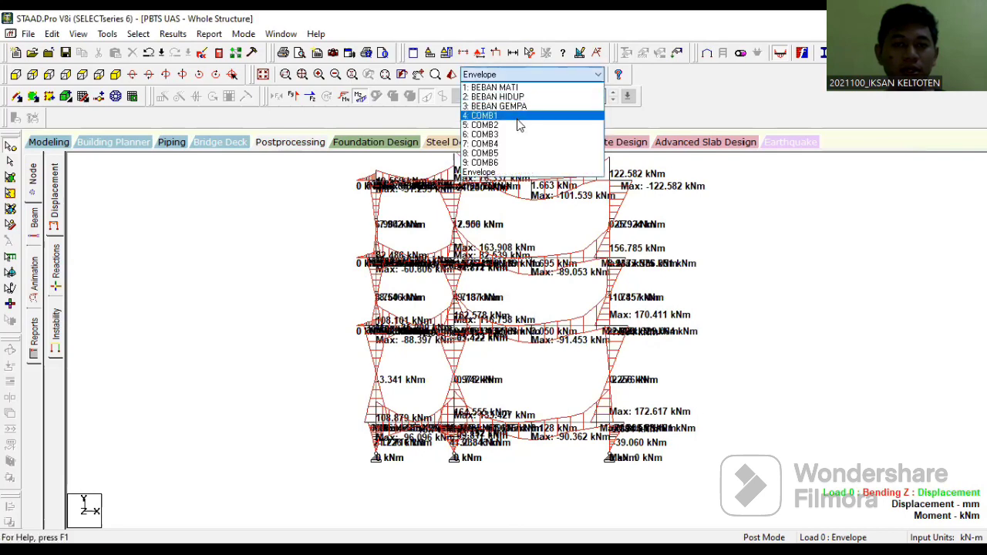
{"action": "left_click", "coordinate": [518, 118]}
{"action": "left_click", "coordinate": [543, 77]}
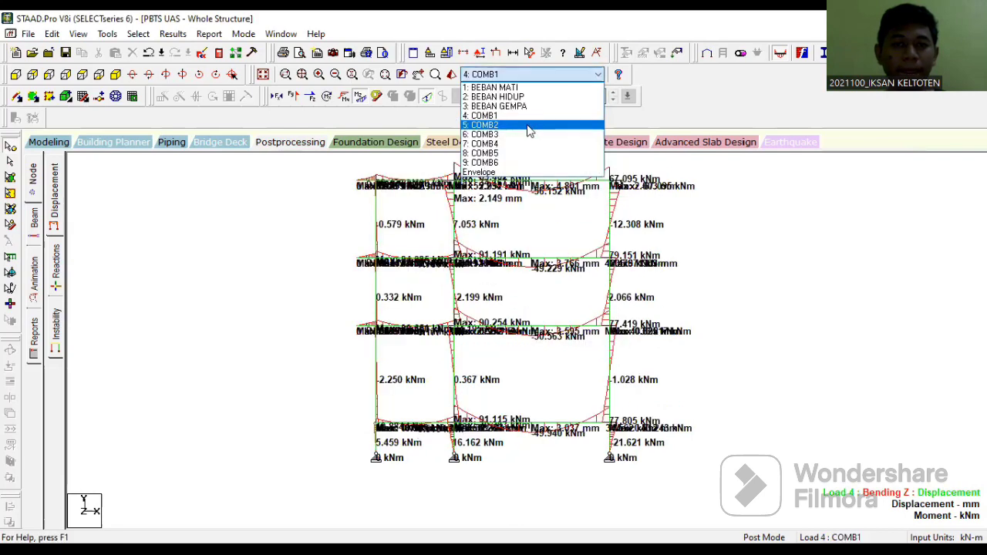
{"action": "key", "text": "Return"}
{"action": "left_click", "coordinate": [541, 77]}
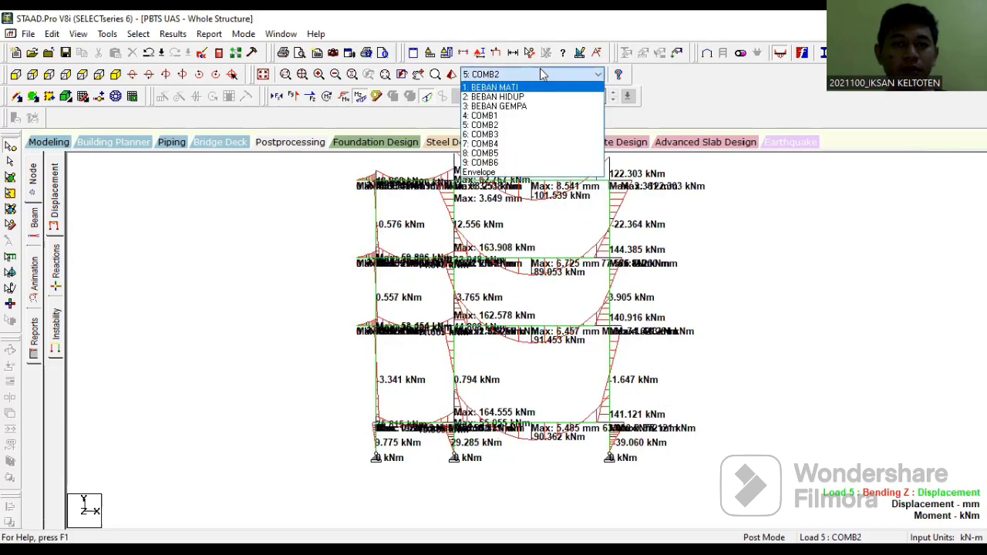
{"action": "left_click", "coordinate": [543, 74]}
- Hide the bending and displacement diagrams and display the Shear Y force diagram for COMB2
{"action": "left_click", "coordinate": [364, 100]}
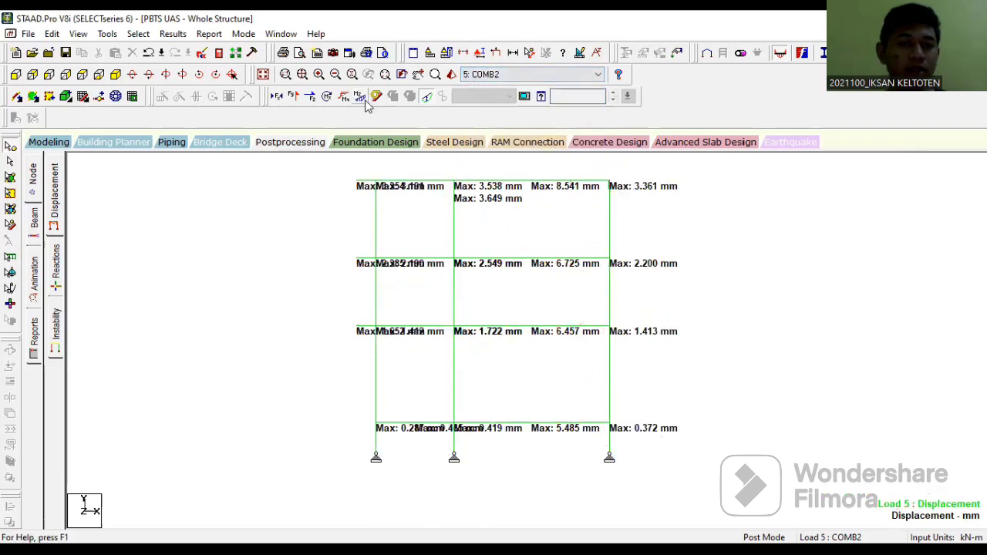
{"action": "left_click", "coordinate": [425, 96]}
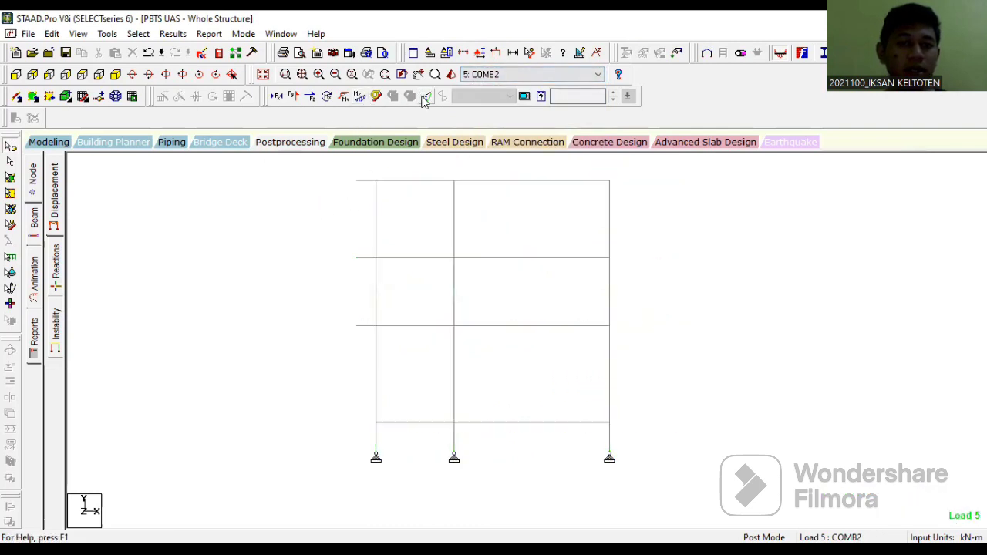
{"action": "left_click", "coordinate": [294, 97]}
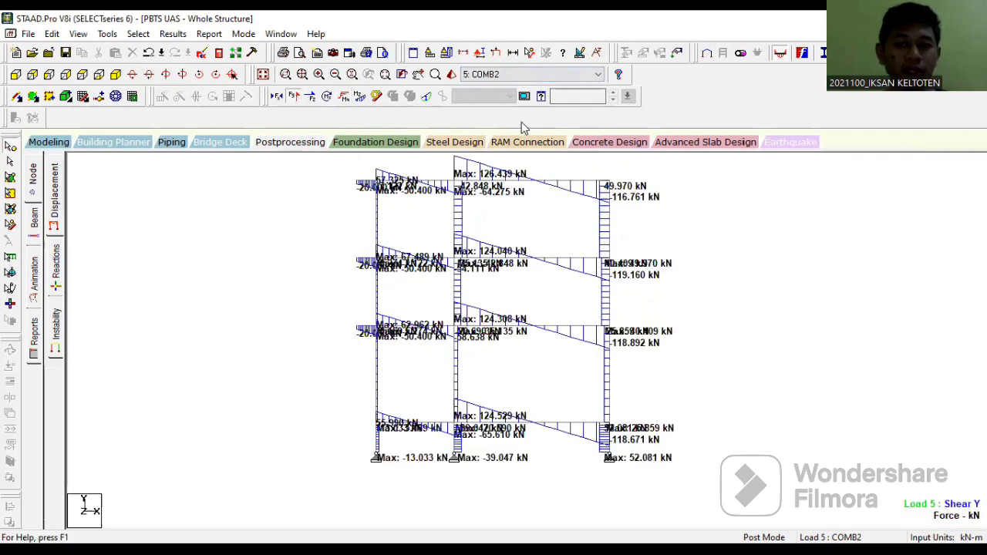
- View the annotated Shear Y diagram for COMB6, the Envelope and COMB1
{"action": "left_click", "coordinate": [538, 75]}
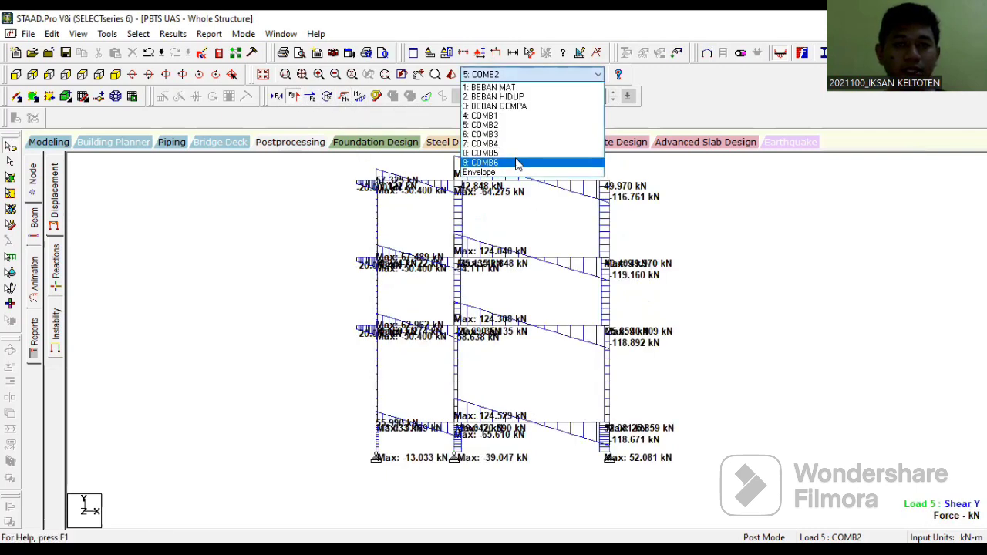
{"action": "left_click", "coordinate": [518, 163]}
{"action": "left_click", "coordinate": [532, 74]}
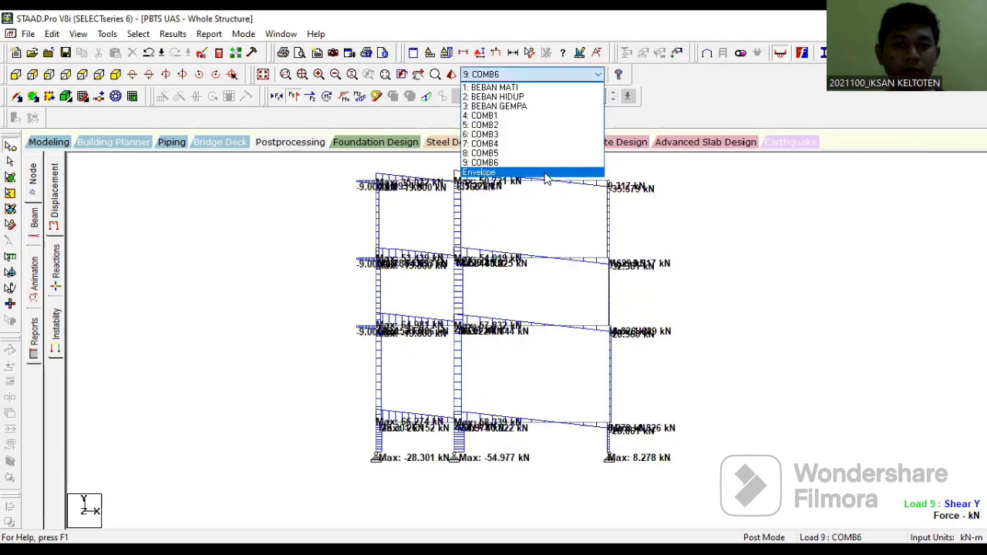
{"action": "left_click", "coordinate": [545, 173]}
{"action": "left_click", "coordinate": [544, 75]}
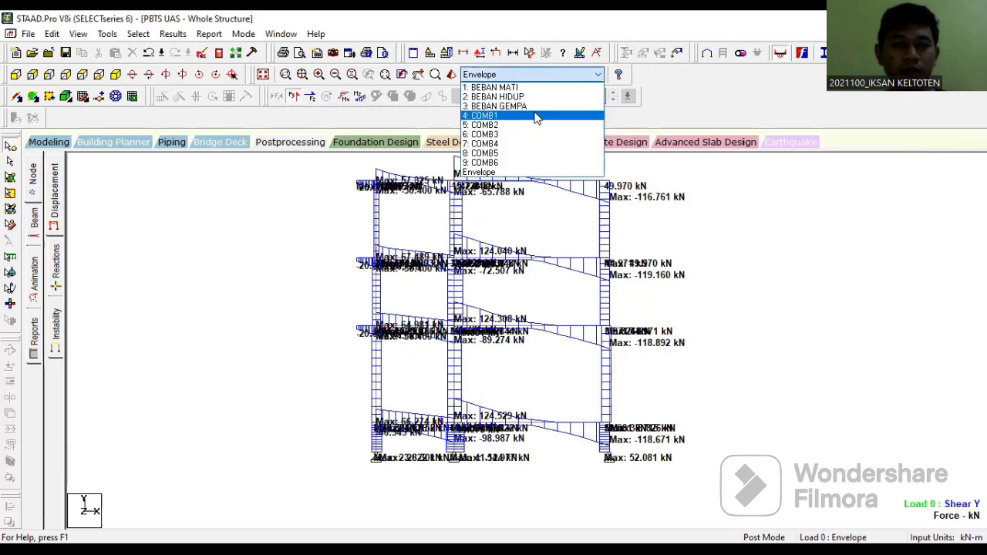
{"action": "left_click", "coordinate": [537, 115]}
{"action": "left_click", "coordinate": [484, 75]}
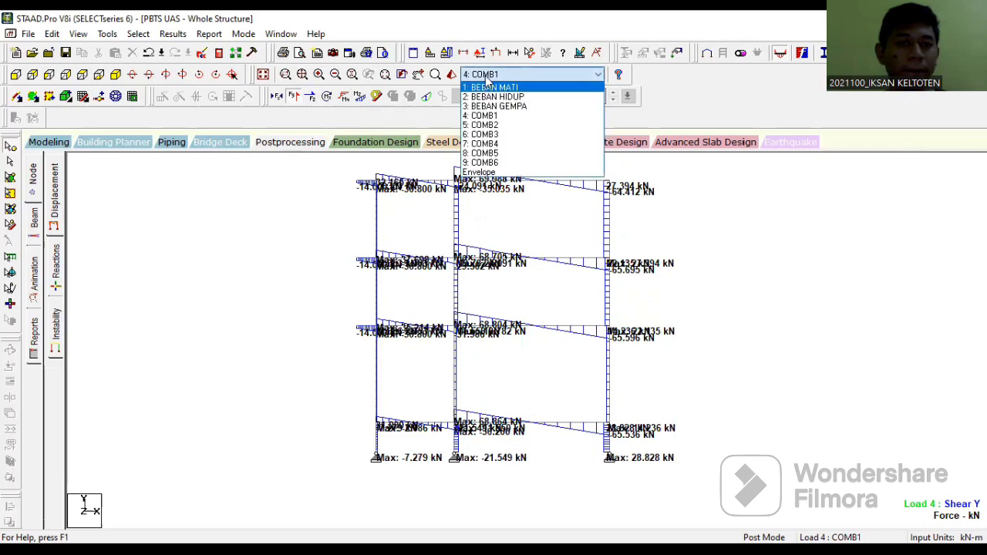
{"action": "left_click", "coordinate": [486, 74]}
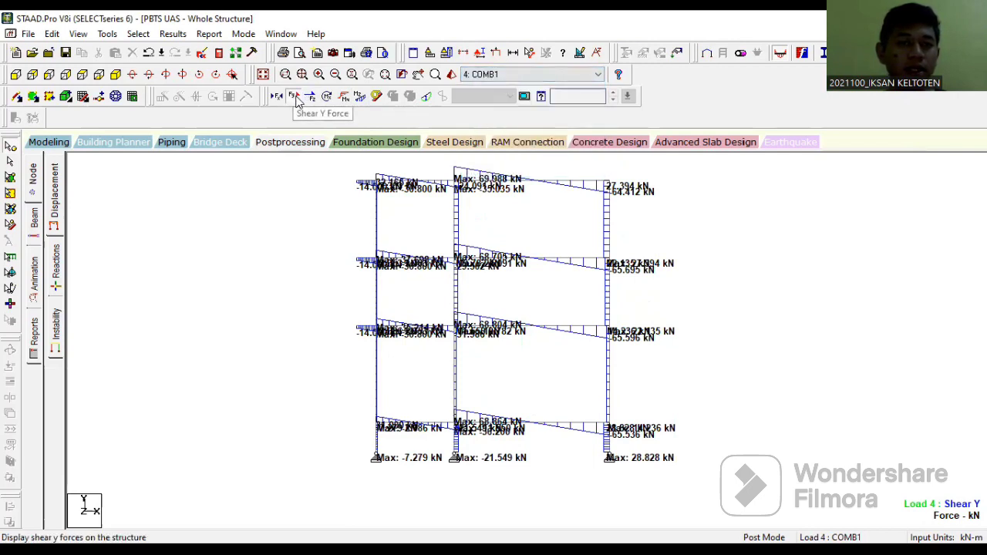
- Replace the Shear Y diagram with the axial force diagram for COMB1
{"action": "left_click", "coordinate": [296, 98]}
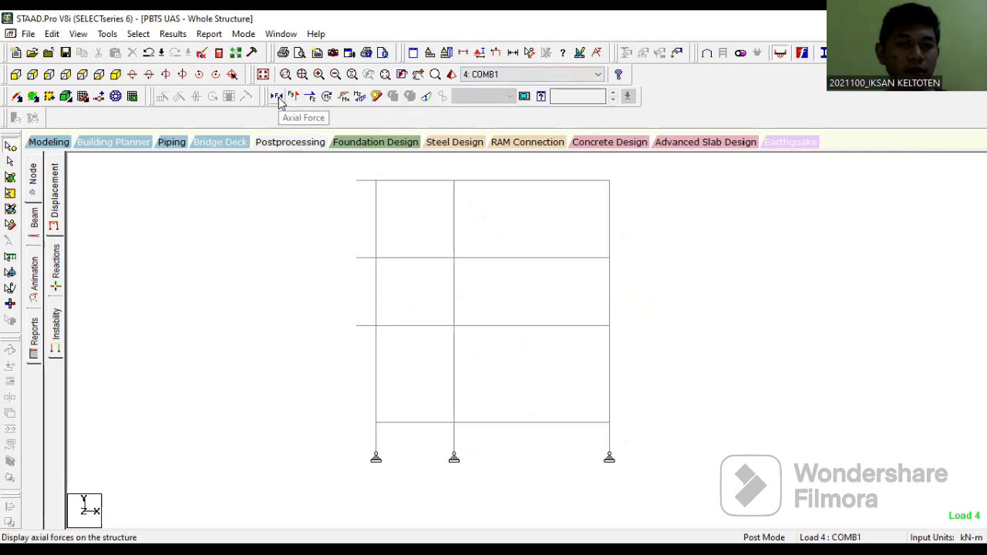
{"action": "left_click", "coordinate": [282, 97]}
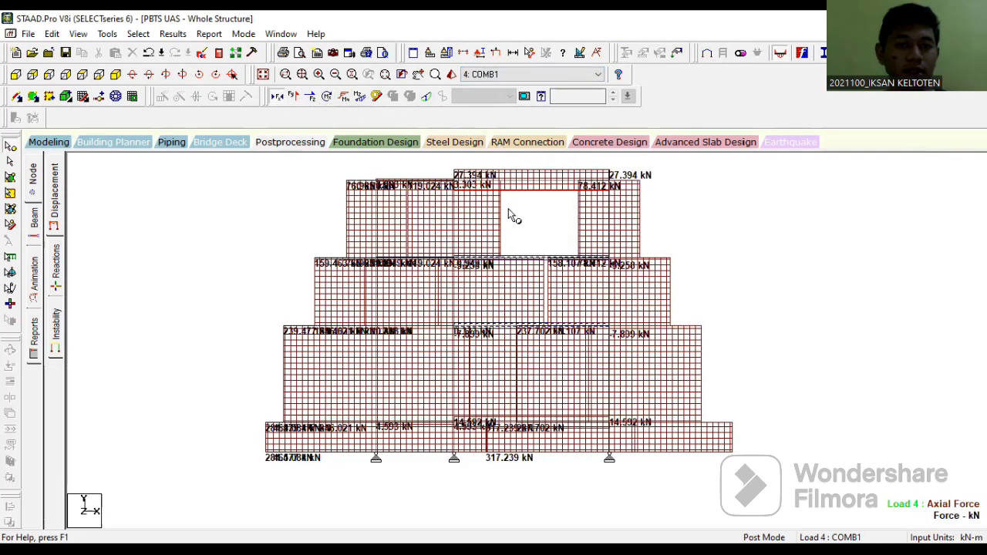